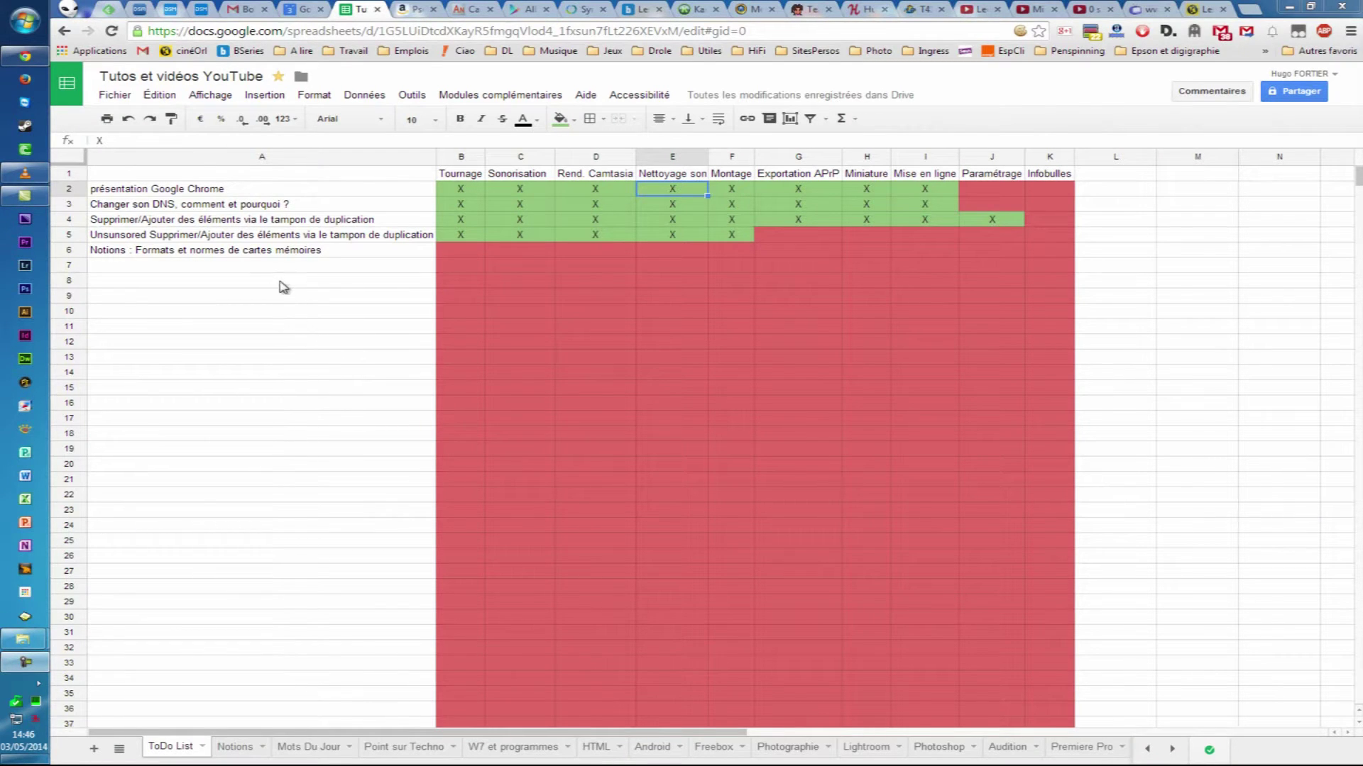
# Search Windows programs for taskmgr, launch the Windows Task Manager, and minimise its window.
pyautogui.click(30, 22)
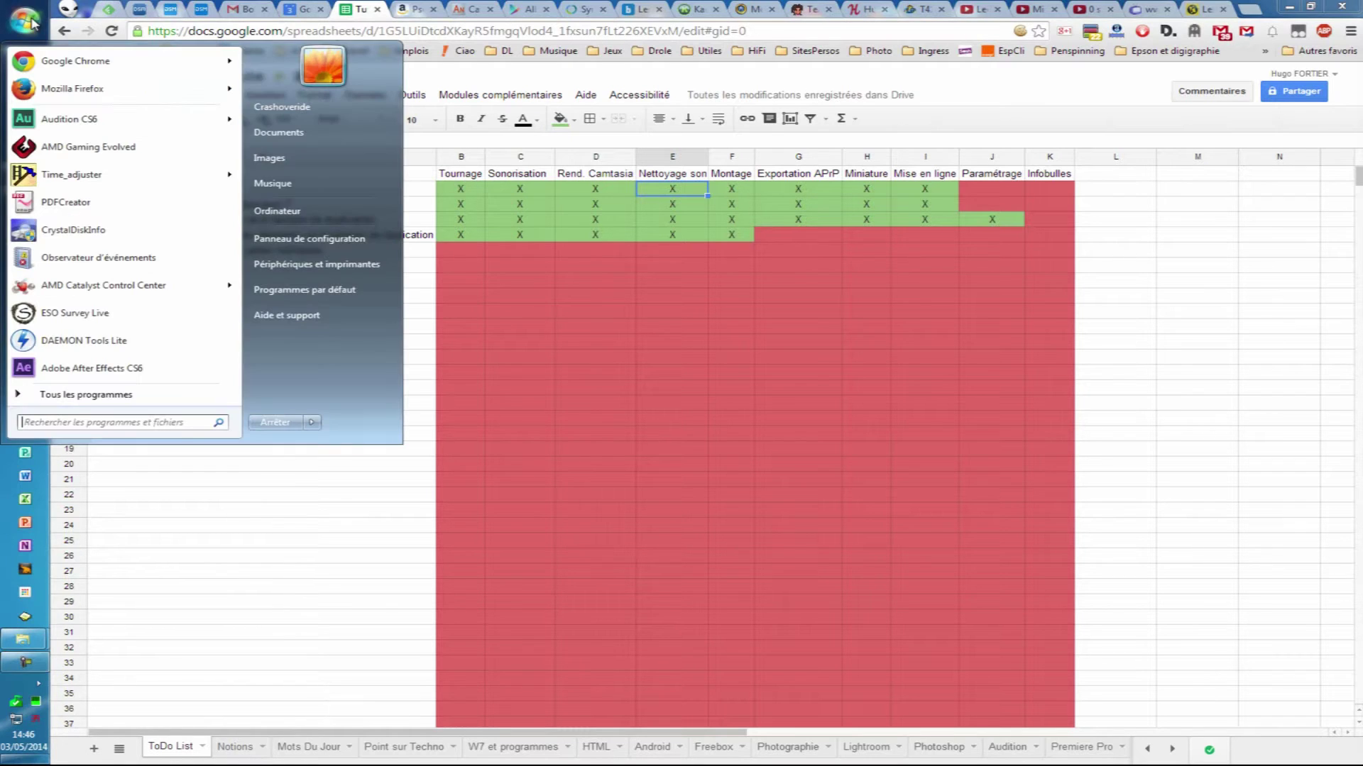
pyautogui.click(132, 424)
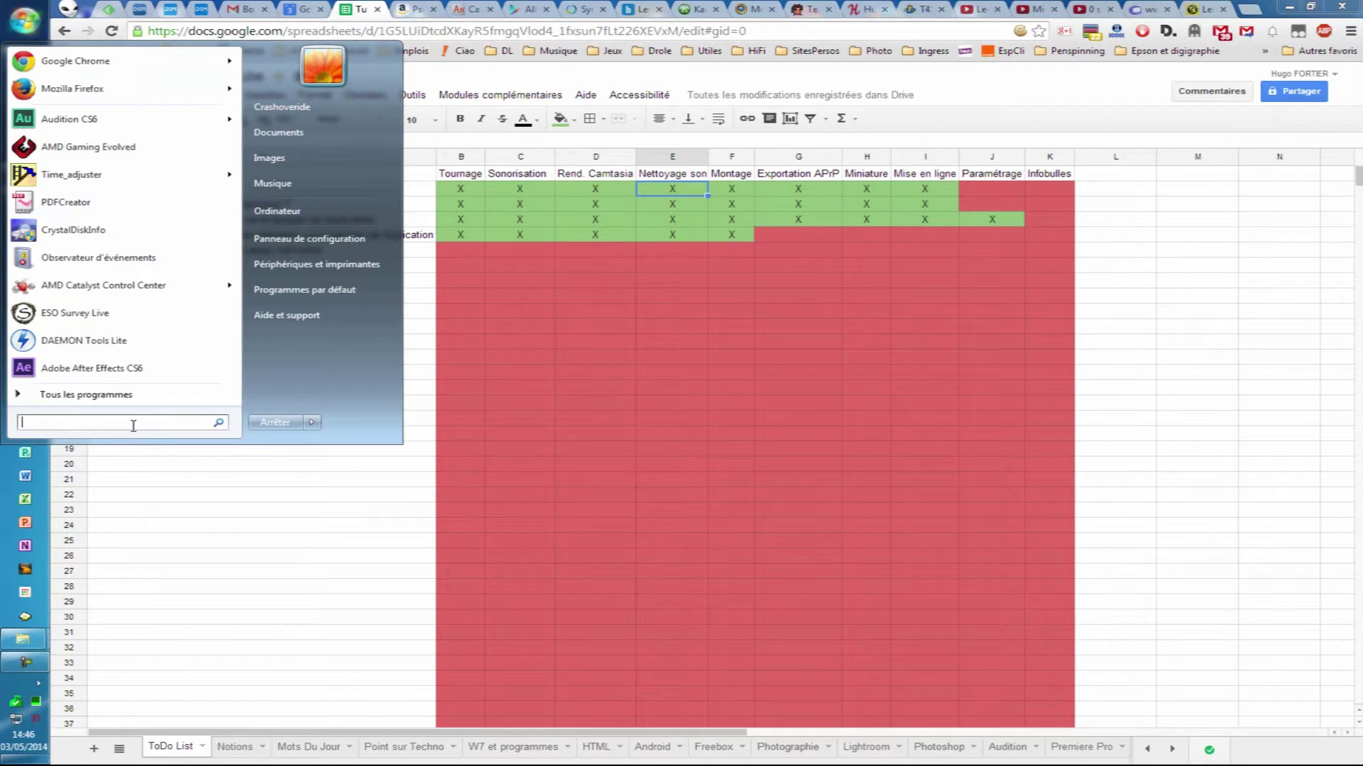
pyautogui.write('taskmgr')
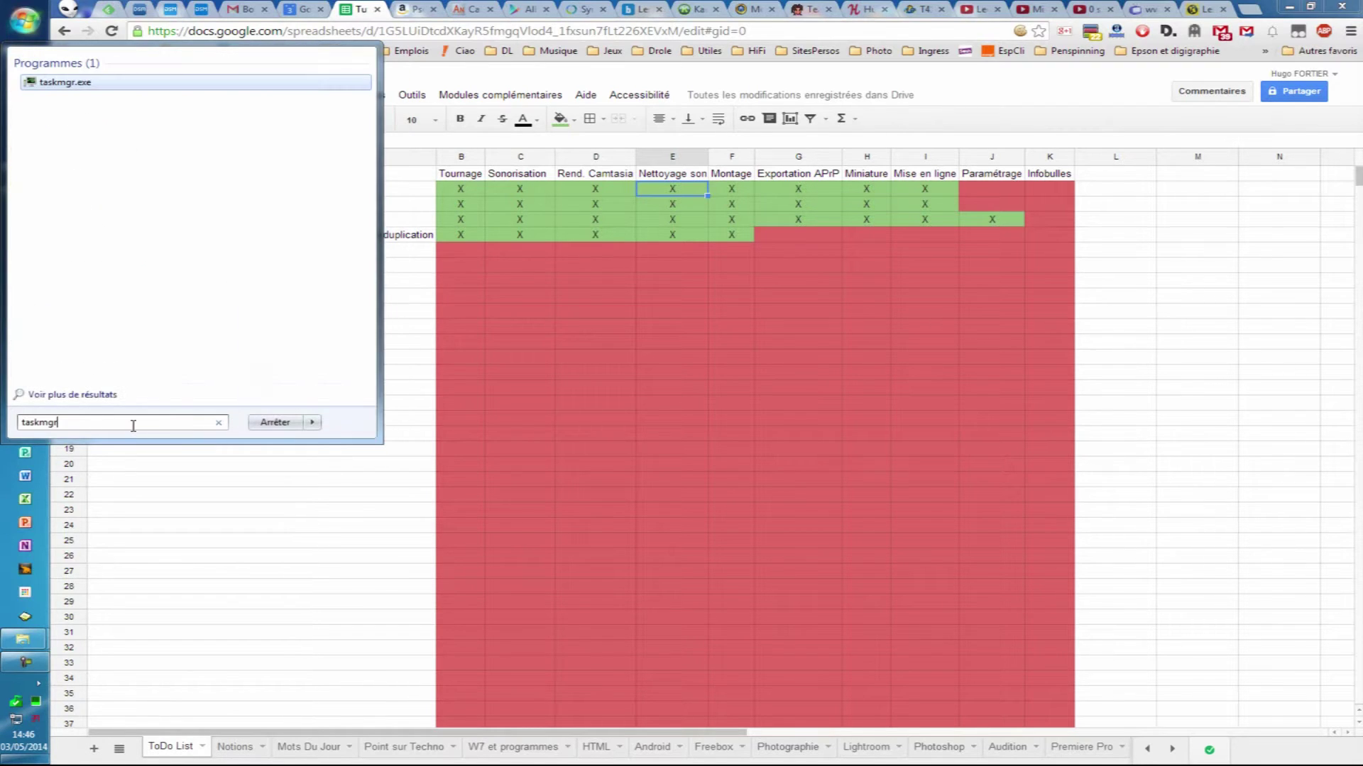
pyautogui.click(80, 84)
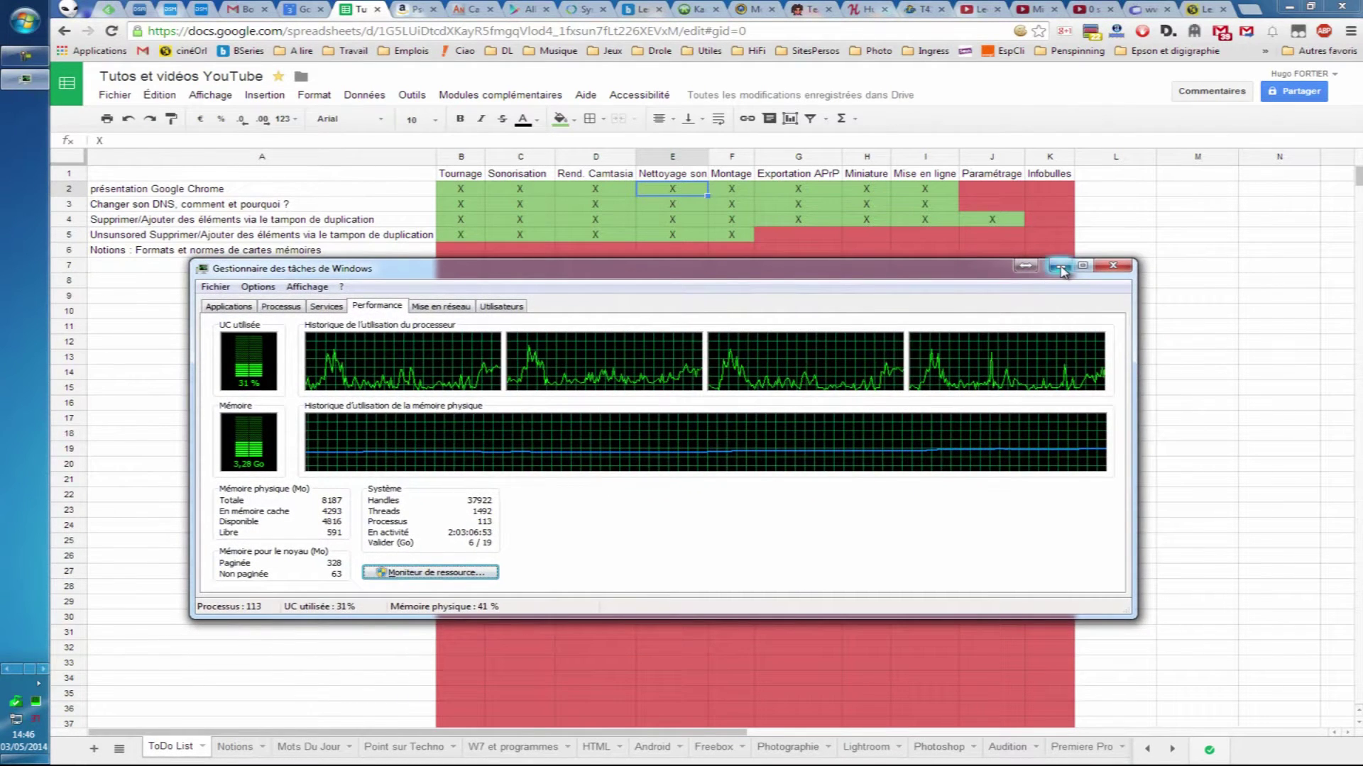
pyautogui.click(1060, 266)
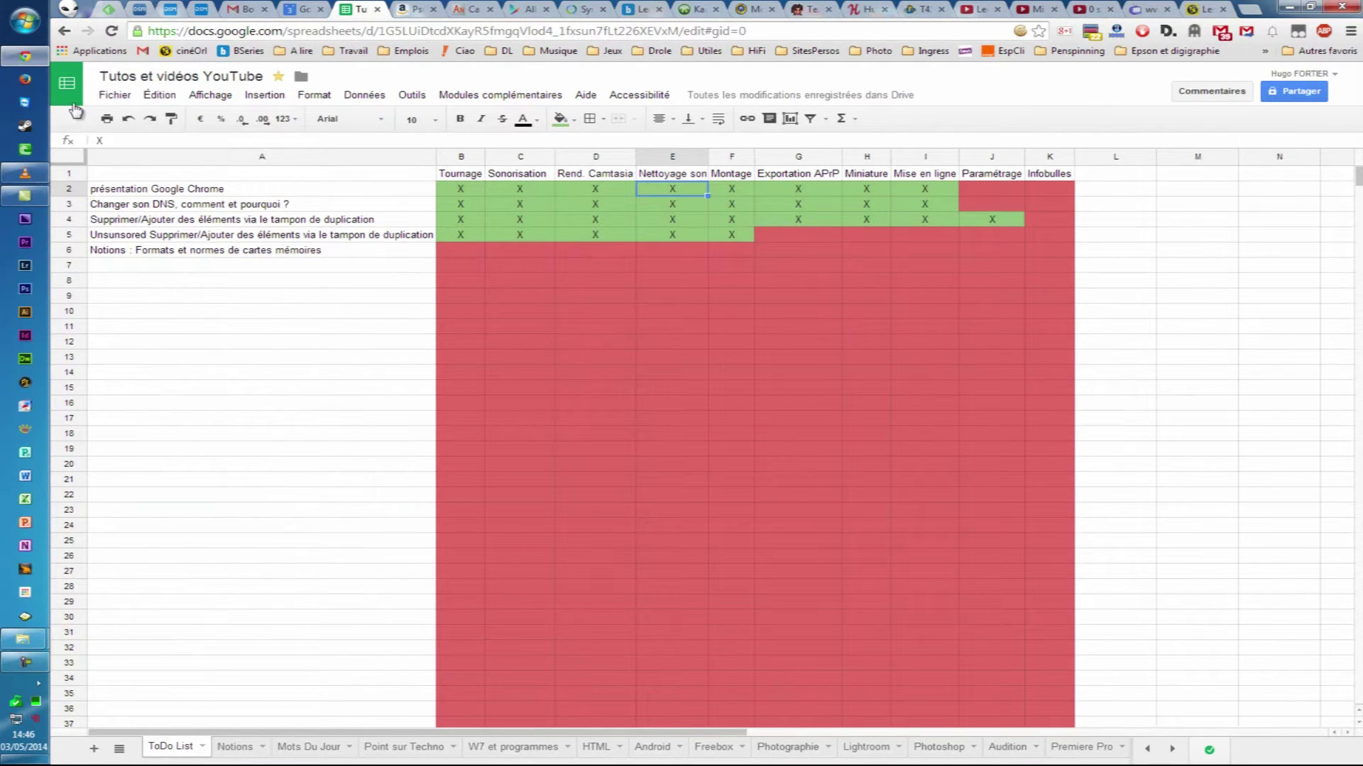
# Start the Task Manager through the Windows taskbar's own command and minimise its window again.
pyautogui.rightClick(12, 684)
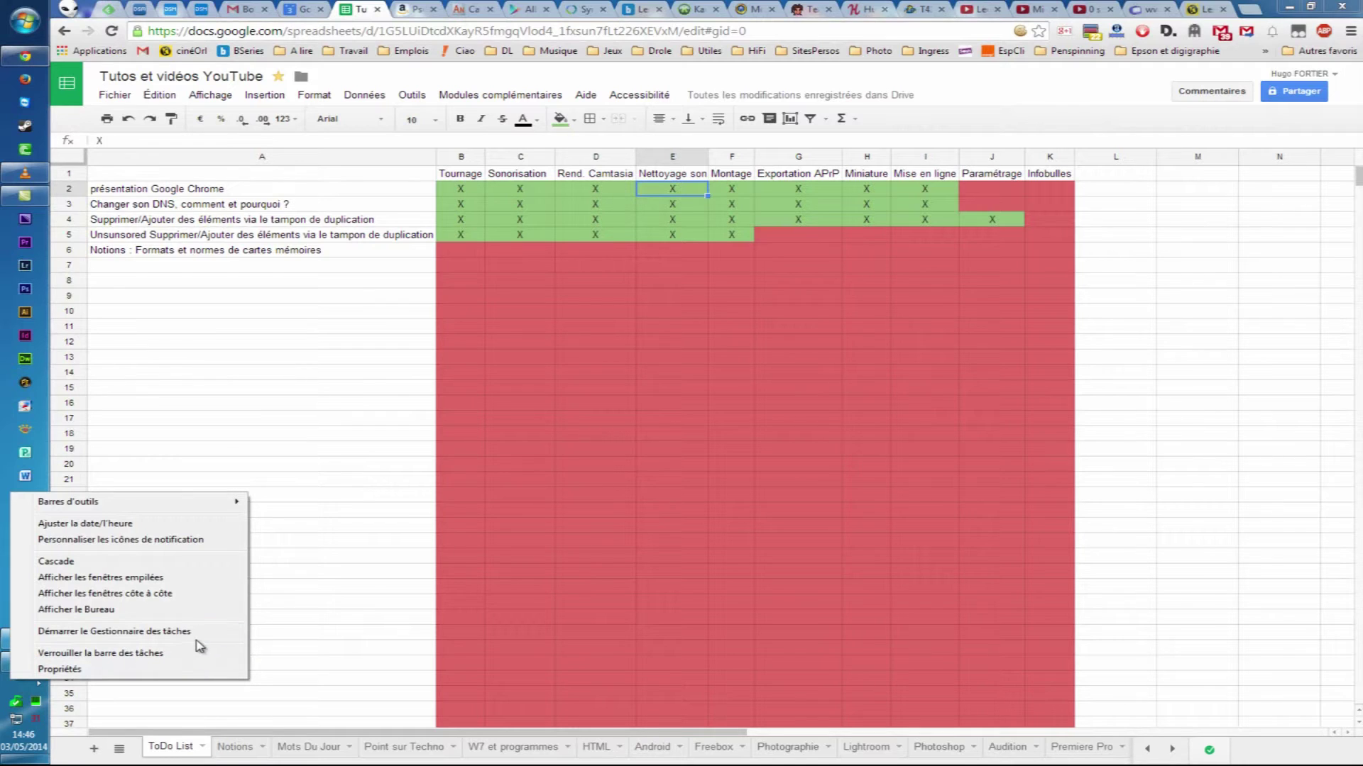
pyautogui.click(222, 631)
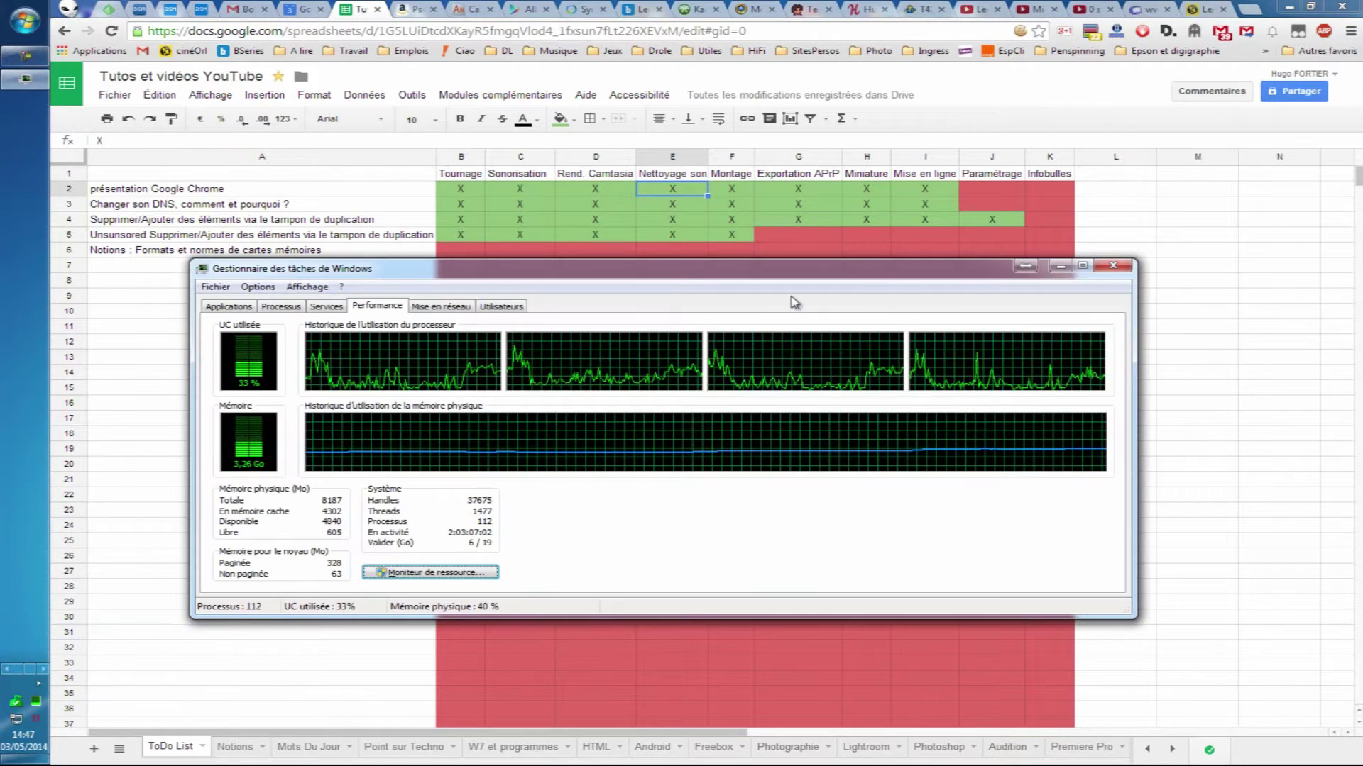
pyautogui.click(1062, 266)
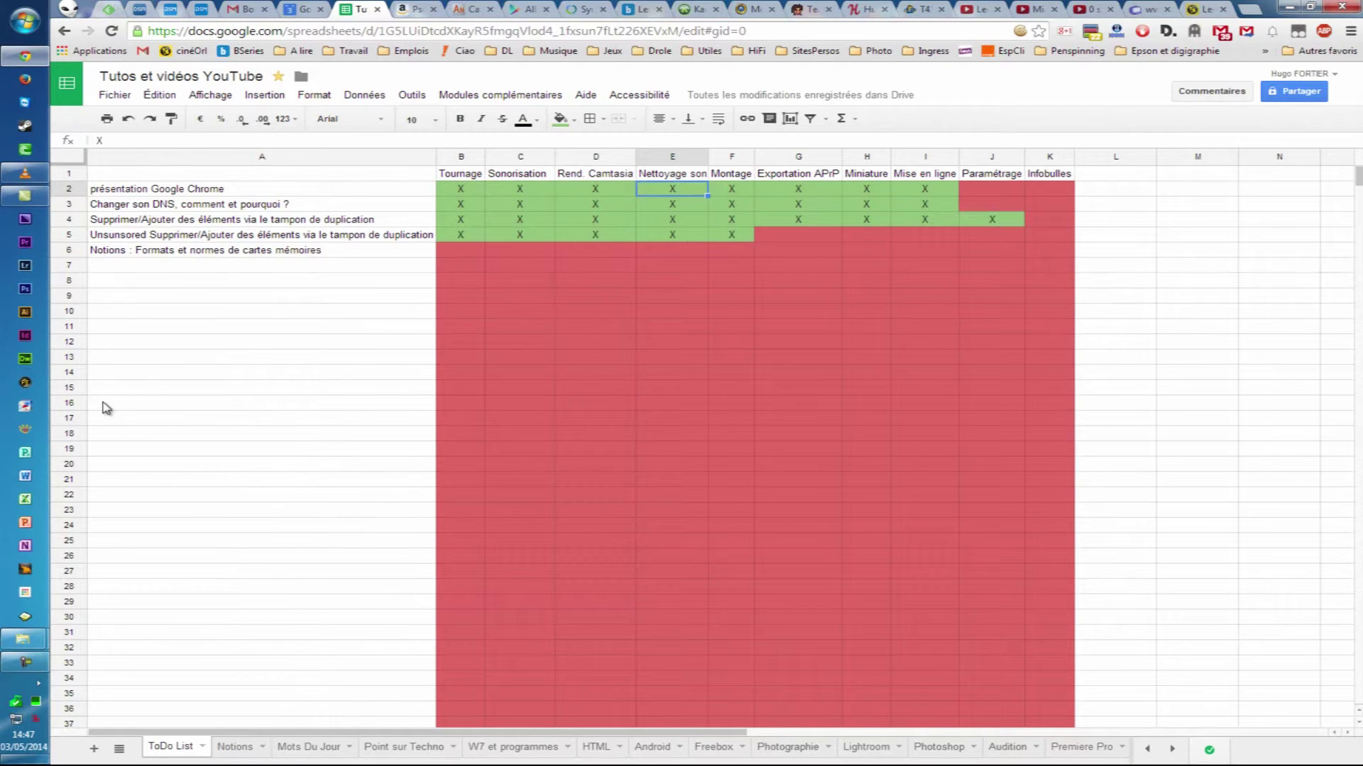
# Open the Task Manager from the Windows security screen and minimise its window.
pyautogui.hotkey('ctrl', 'alt', 'Delete')
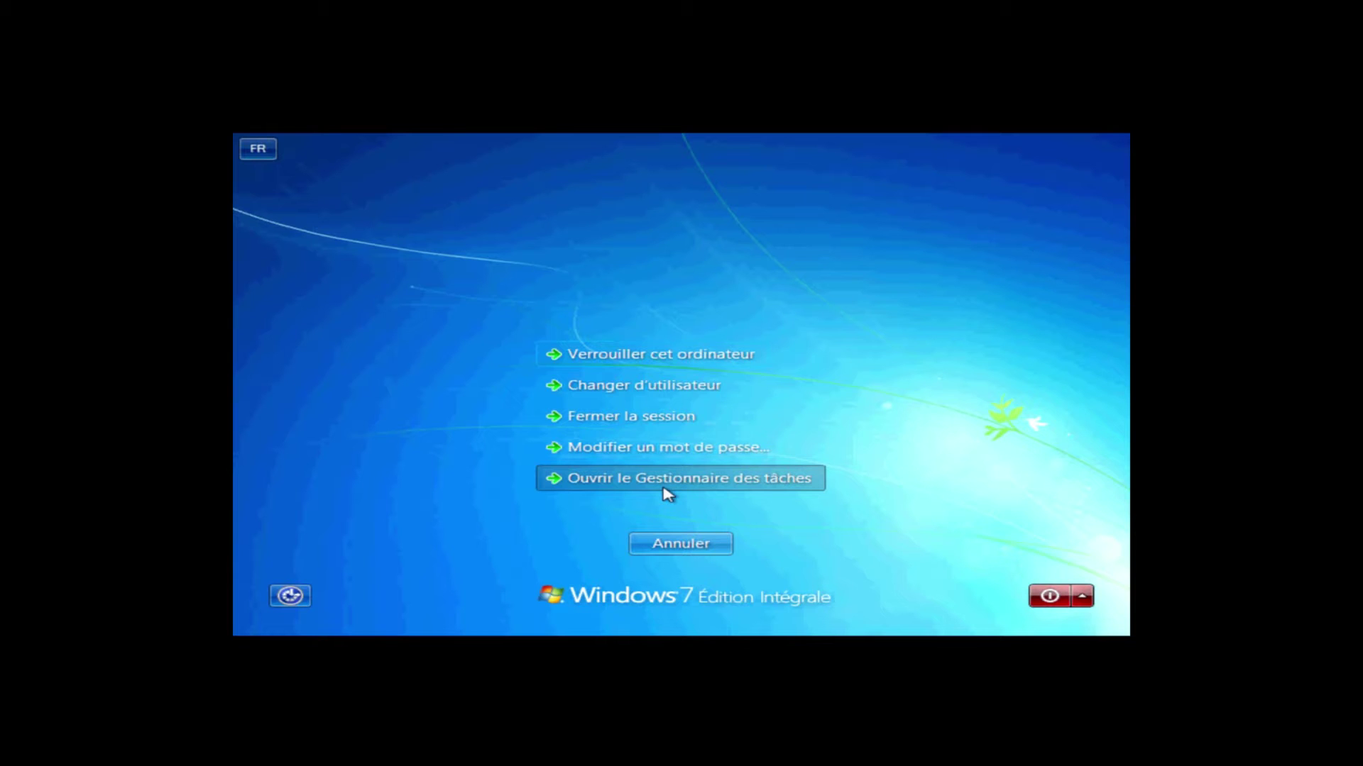
pyautogui.click(667, 490)
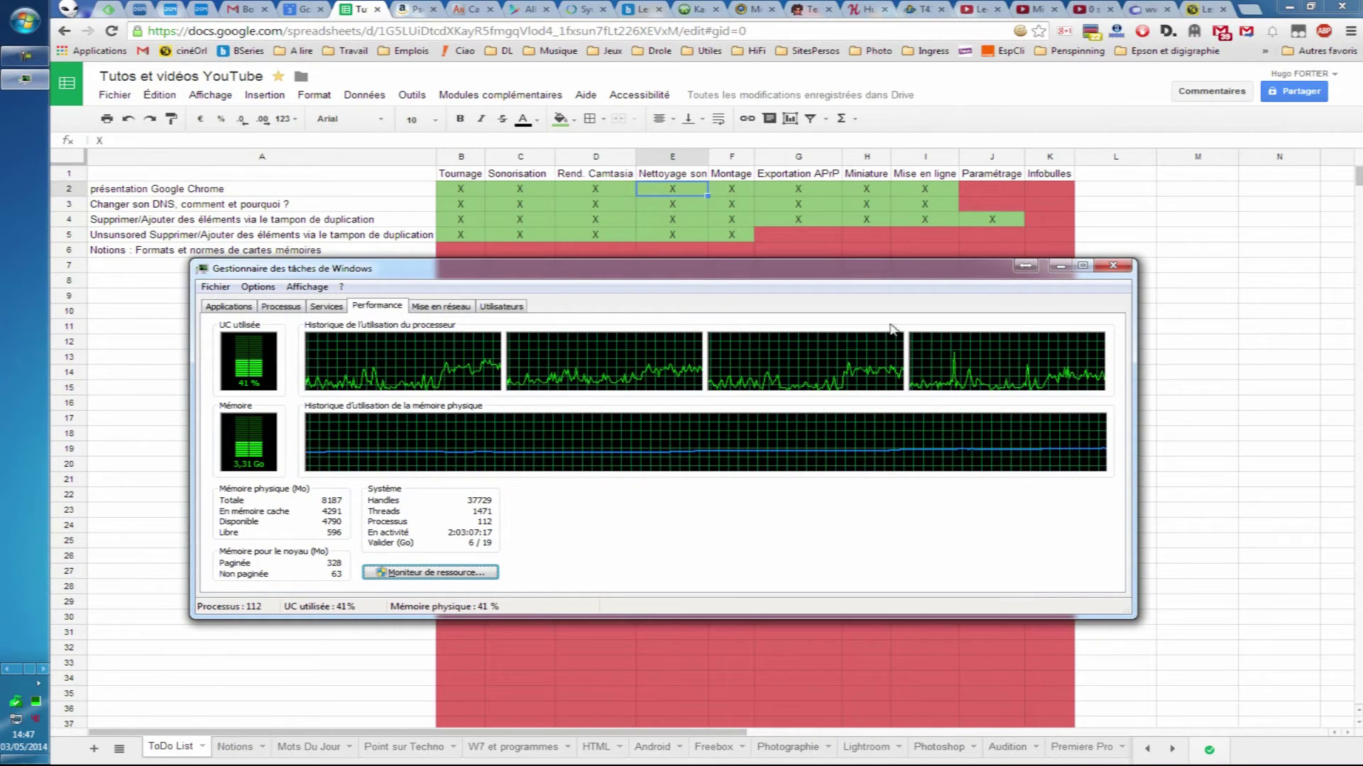
pyautogui.click(1060, 267)
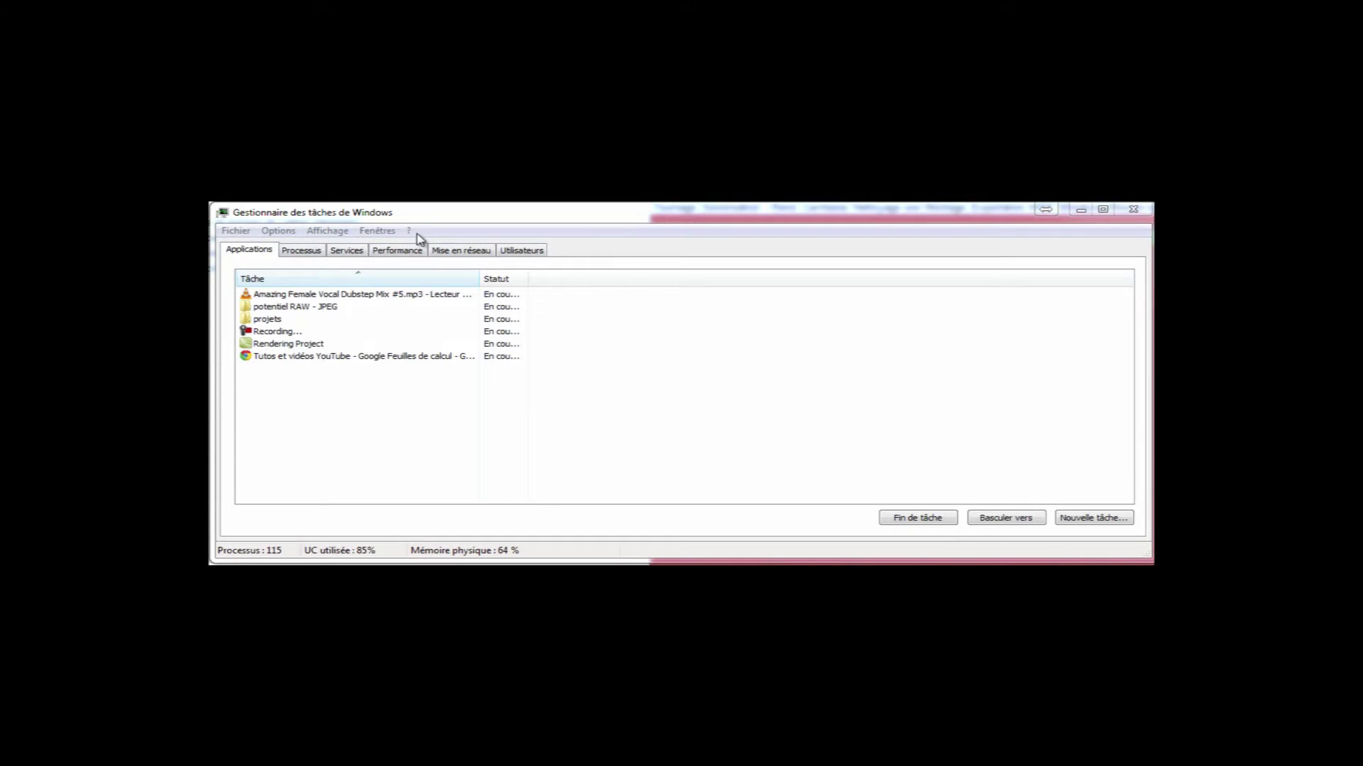
# Enable the Task Manager's "Toujours visible" option so its window stays above the others.
pyautogui.click(237, 232)
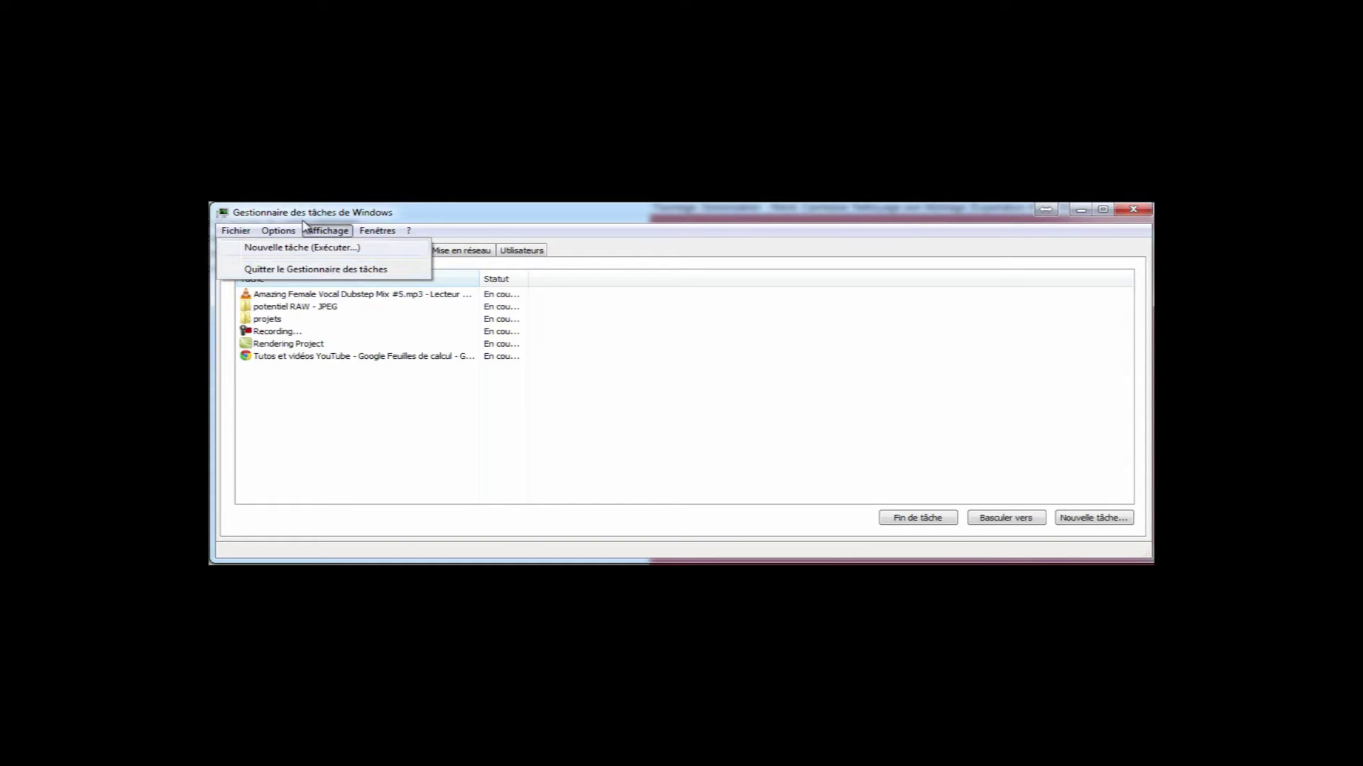
pyautogui.moveTo(284, 235)
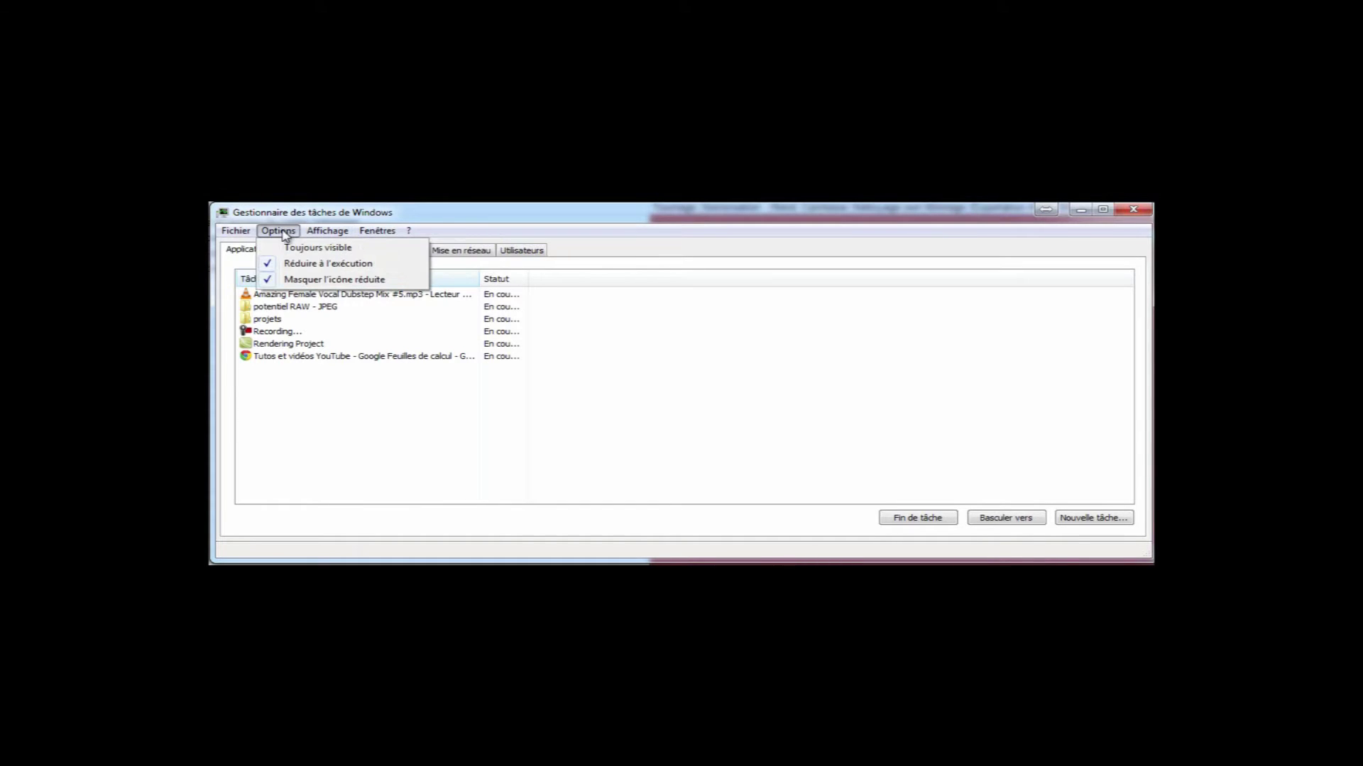
pyautogui.click(325, 250)
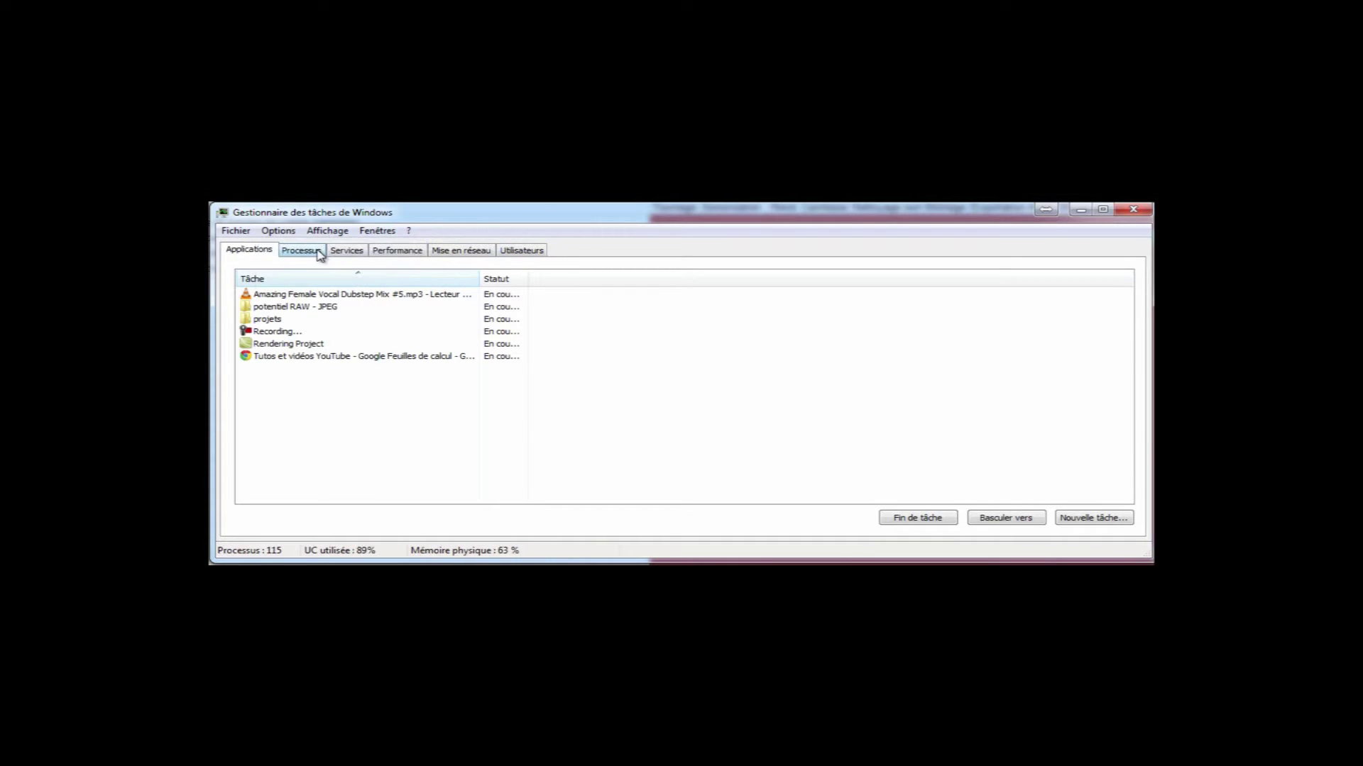
pyautogui.click(278, 230)
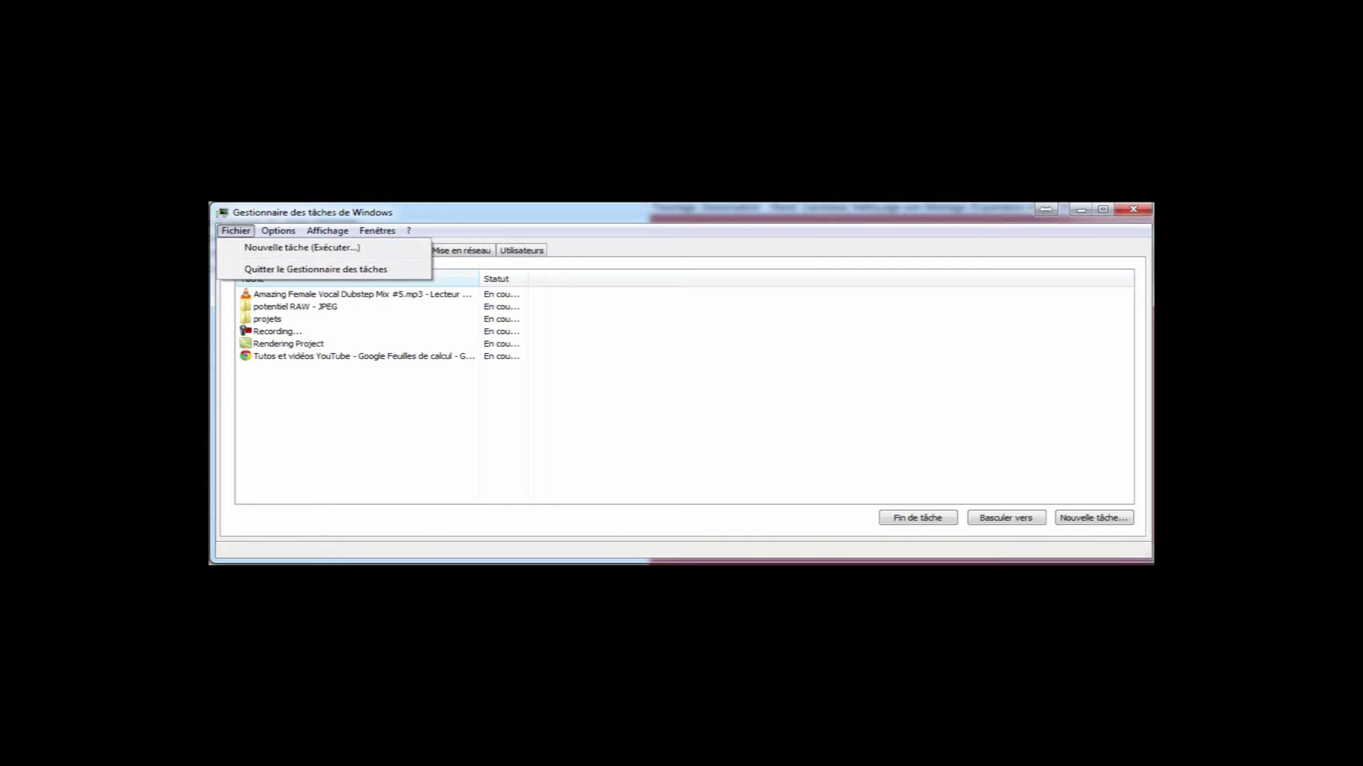
pyautogui.click(291, 244)
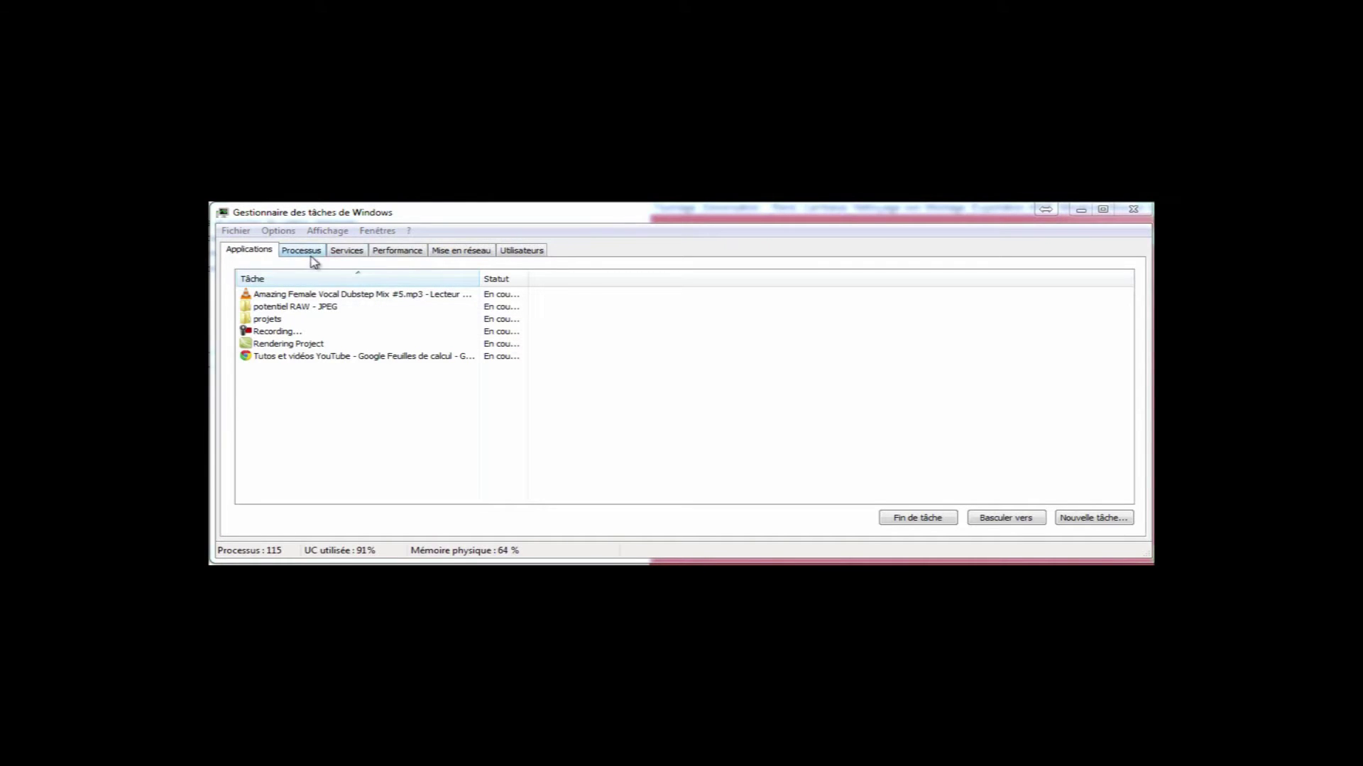
# Disable the "Toujours visible" option and review the remaining Task Manager window options.
pyautogui.click(278, 231)
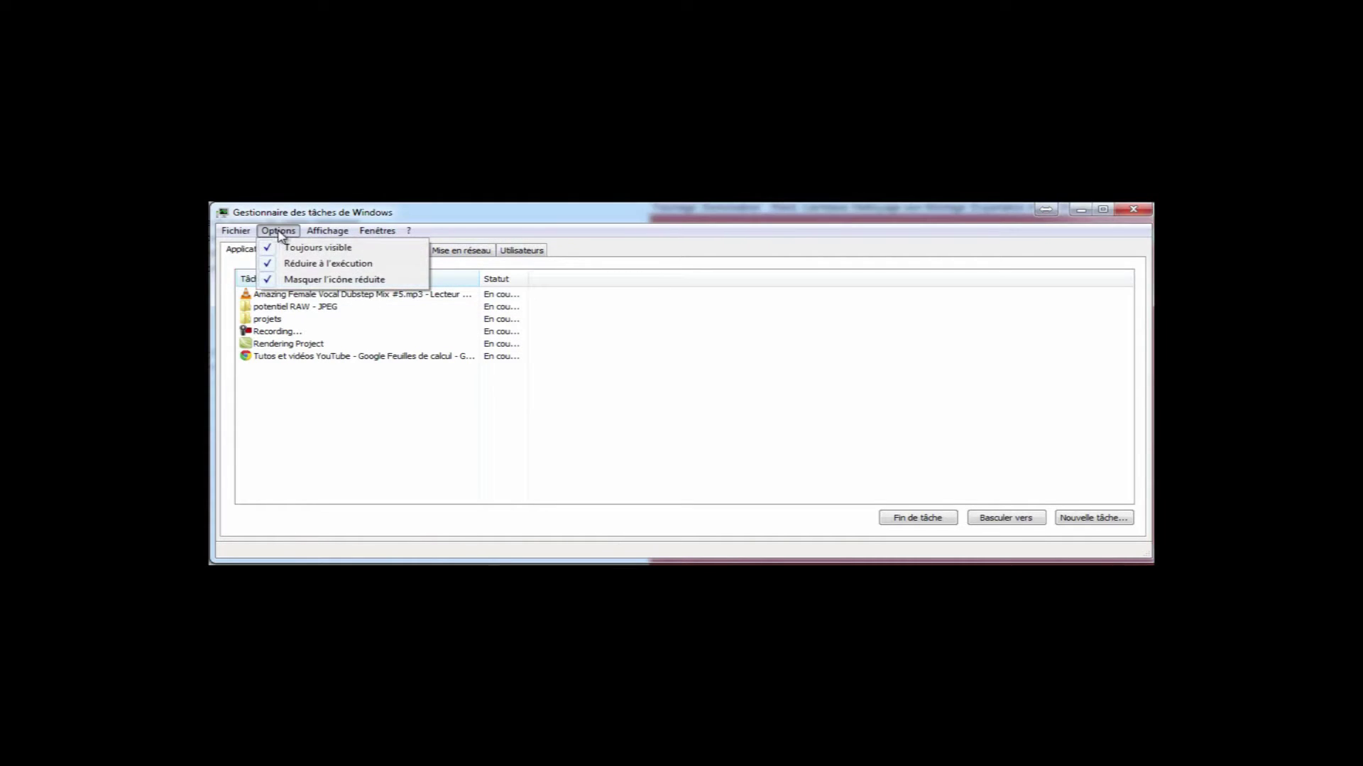
pyautogui.click(317, 249)
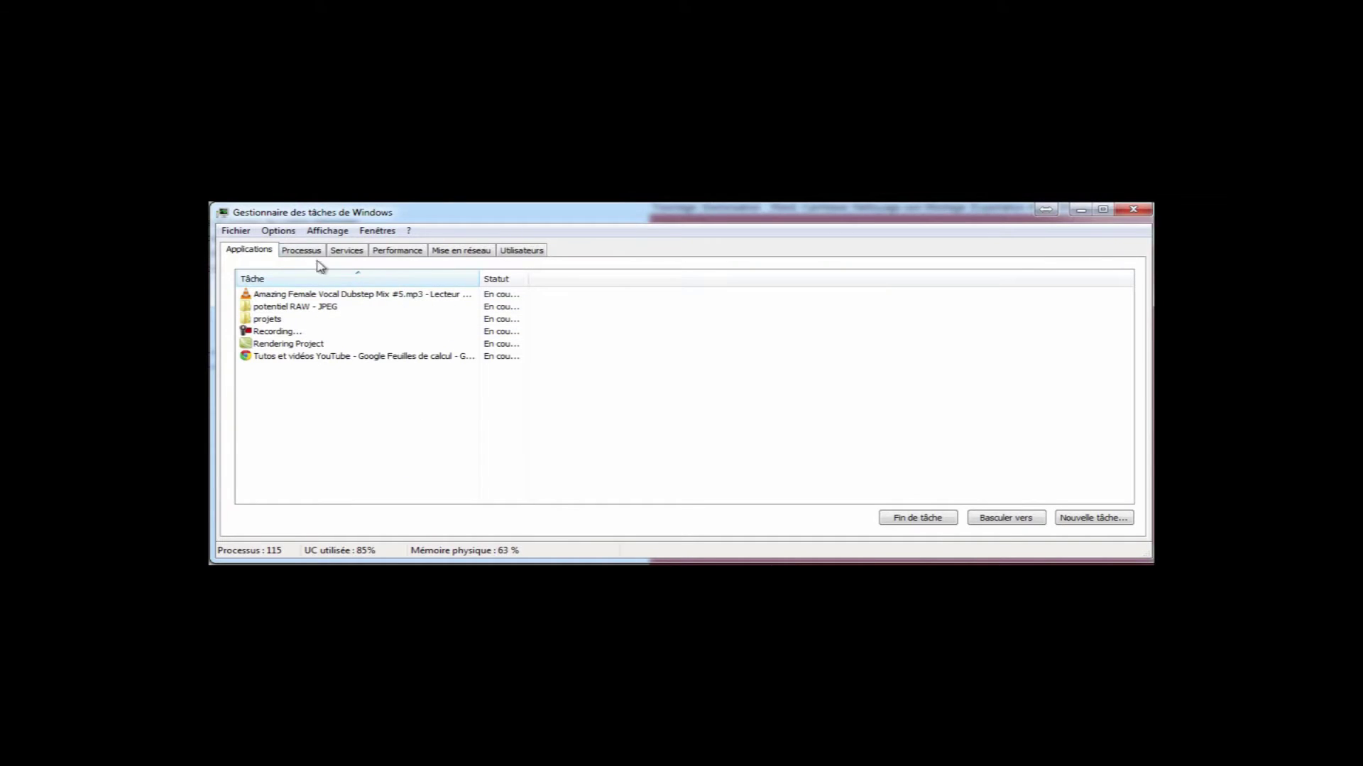
pyautogui.click(277, 230)
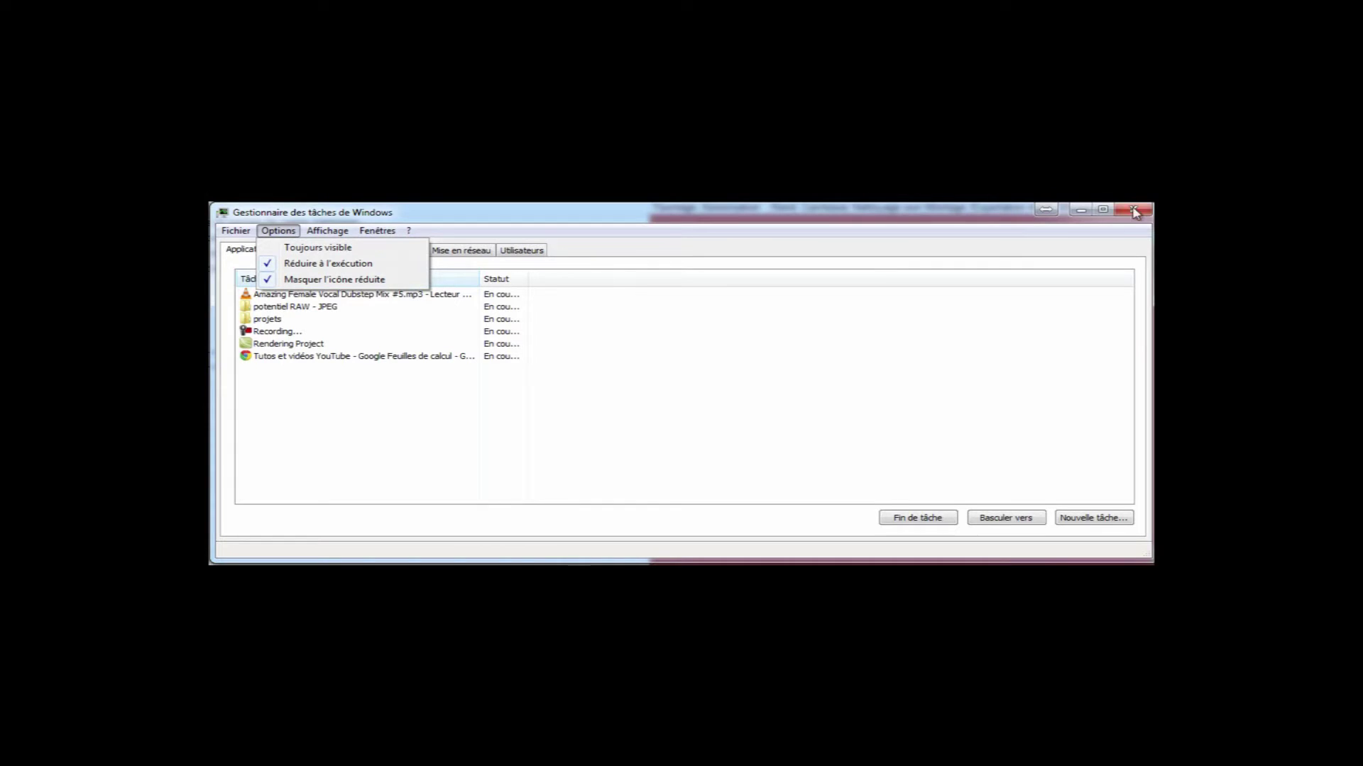
pyautogui.click(890, 218)
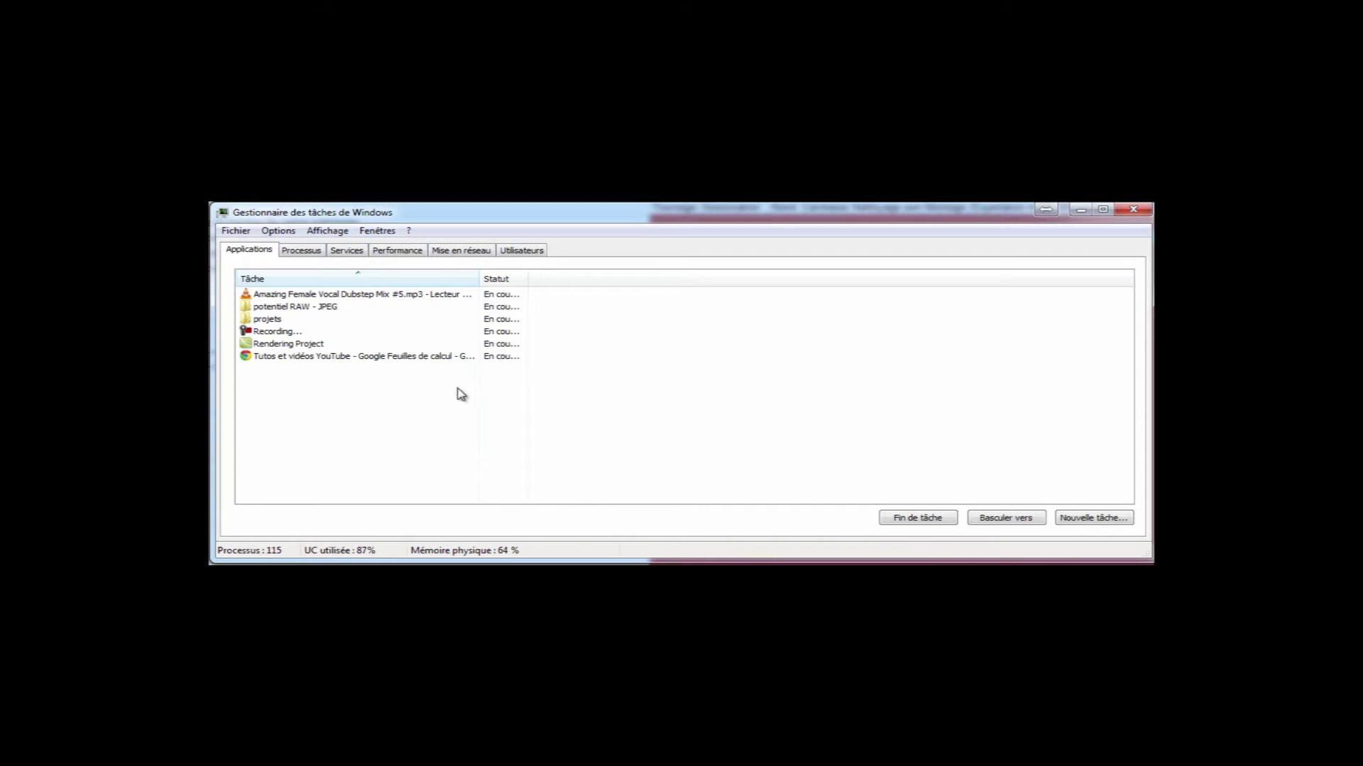
# Examine the Task Manager's immediate refresh command and its update frequency choices.
pyautogui.click(328, 230)
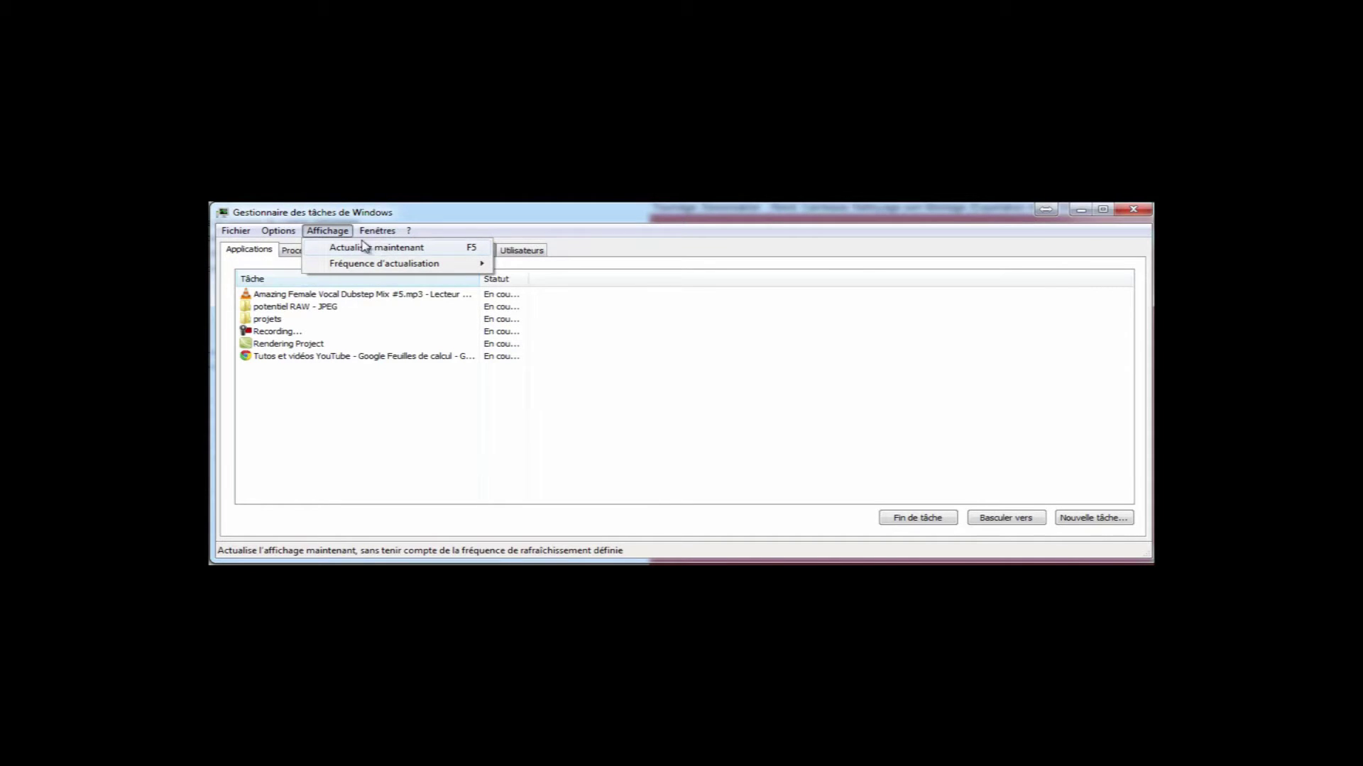
pyautogui.click(327, 231)
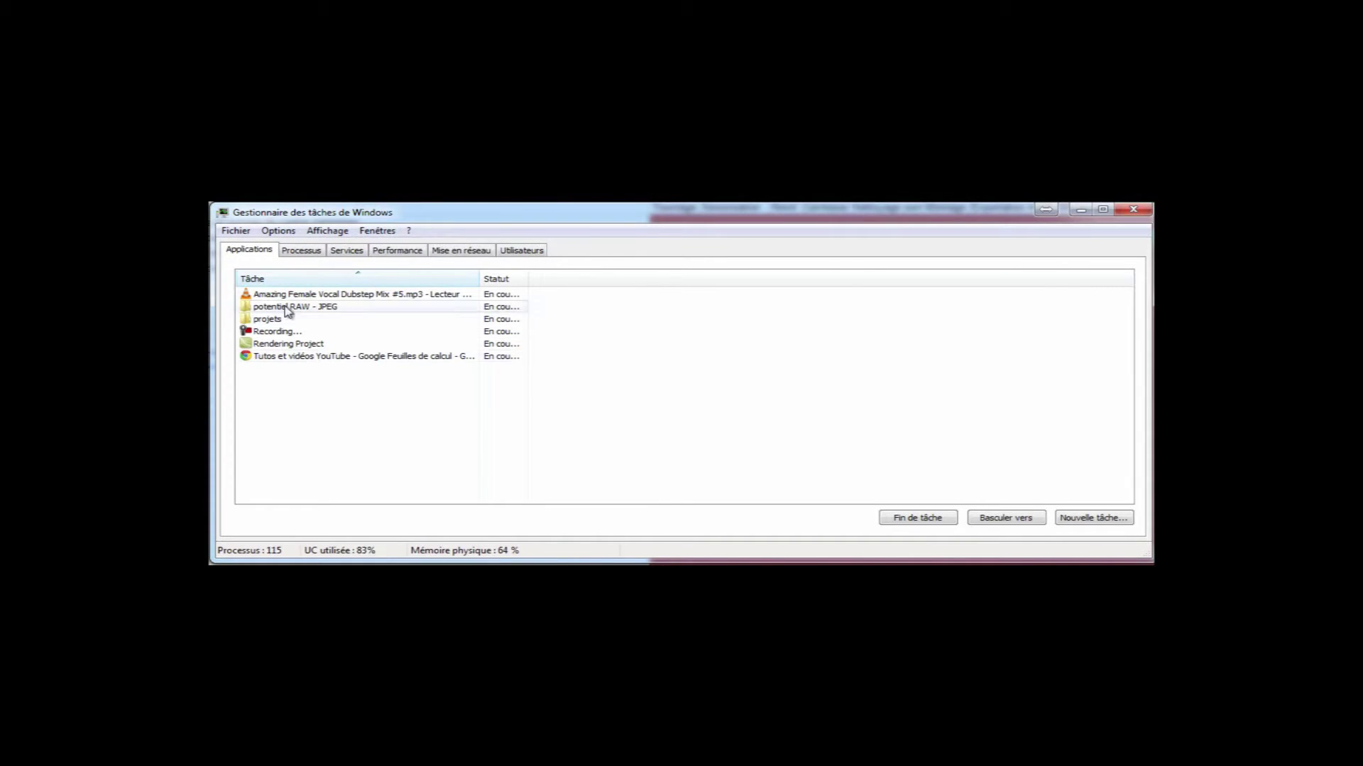
pyautogui.click(328, 231)
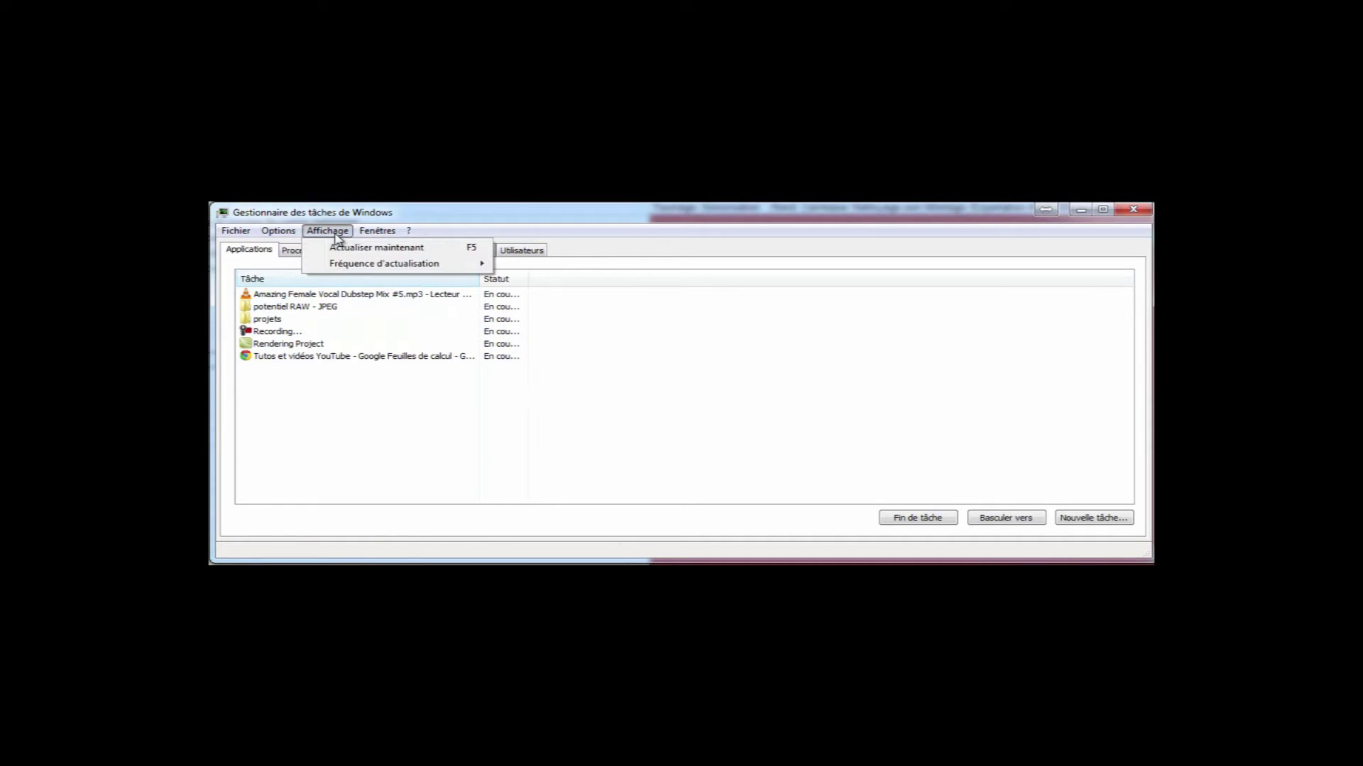
pyautogui.moveTo(399, 271)
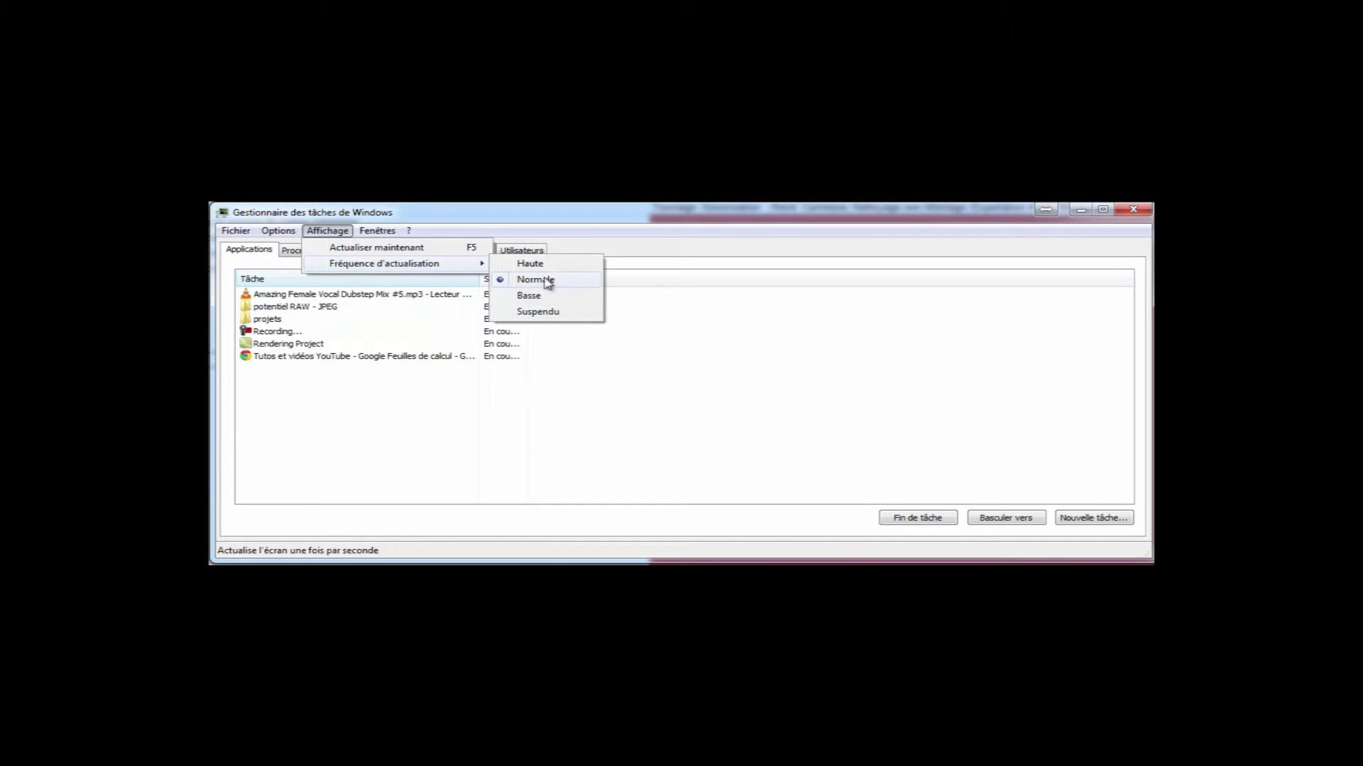
pyautogui.click(328, 231)
pyautogui.click(330, 231)
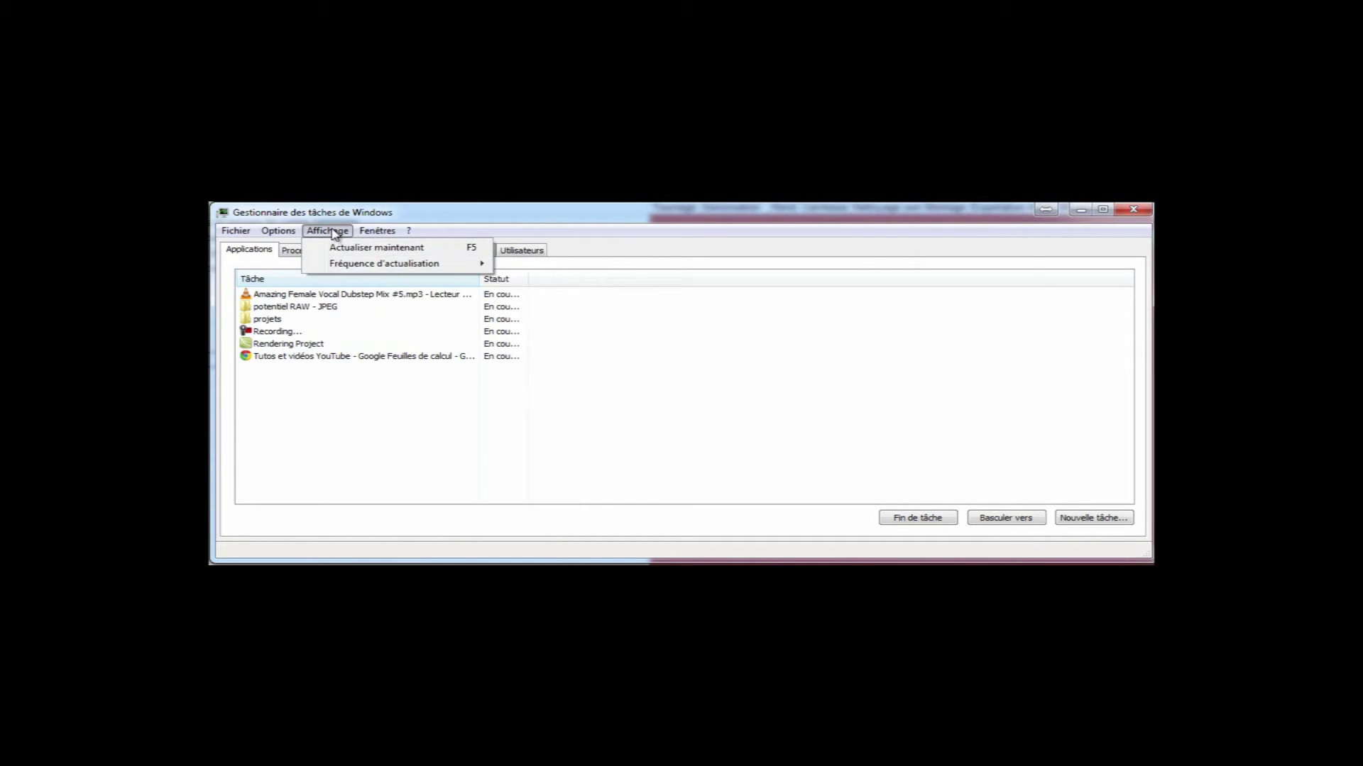
pyautogui.click(332, 232)
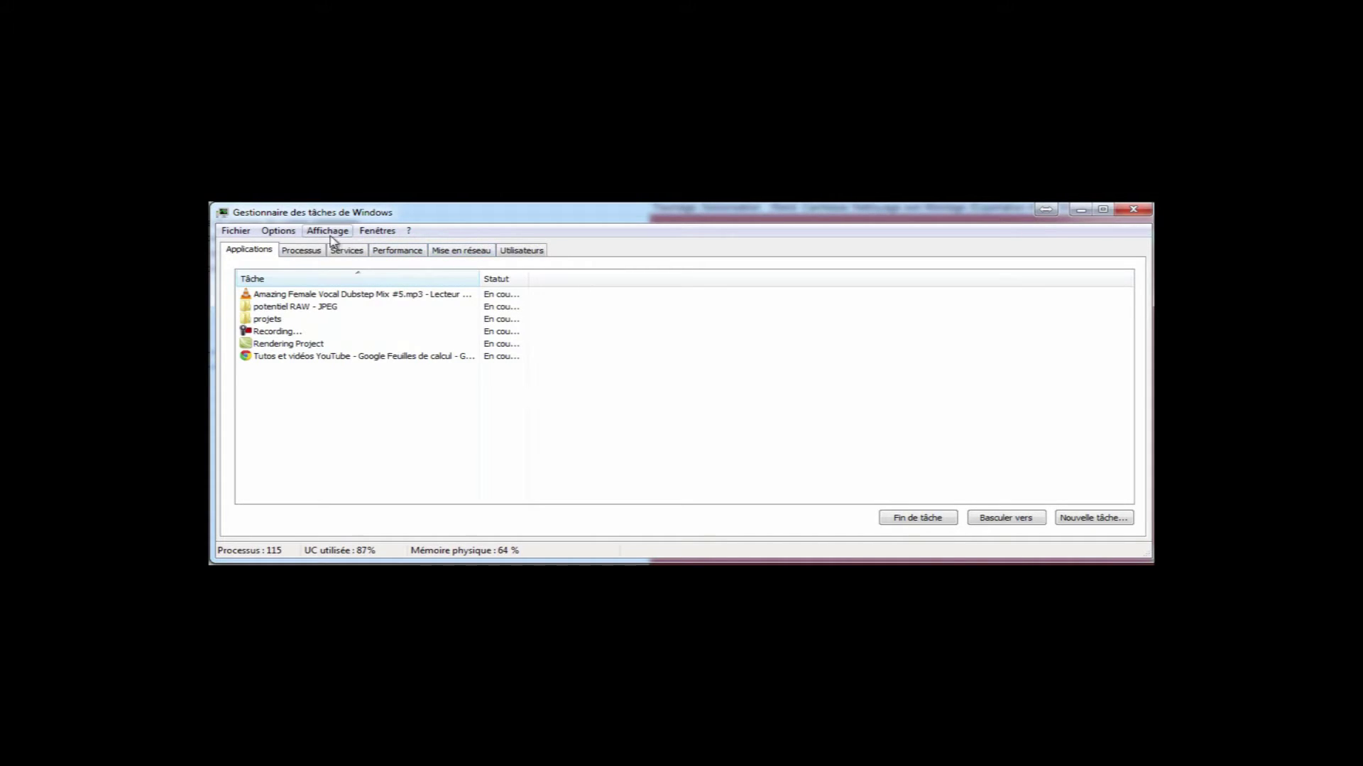
# Review the window arrangement commands, and view and close the "À propos du Gestionnaire des tâches" information.
pyautogui.click(376, 233)
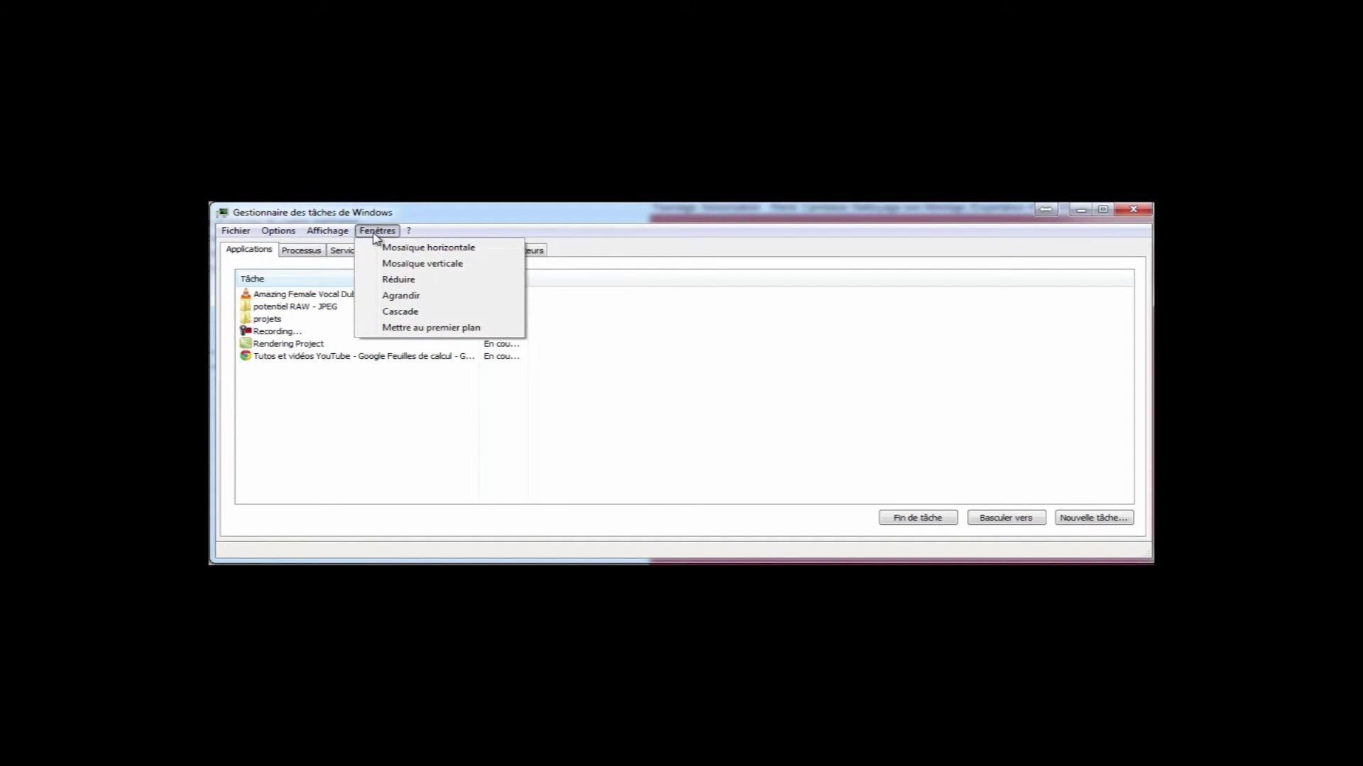
pyautogui.moveTo(408, 232)
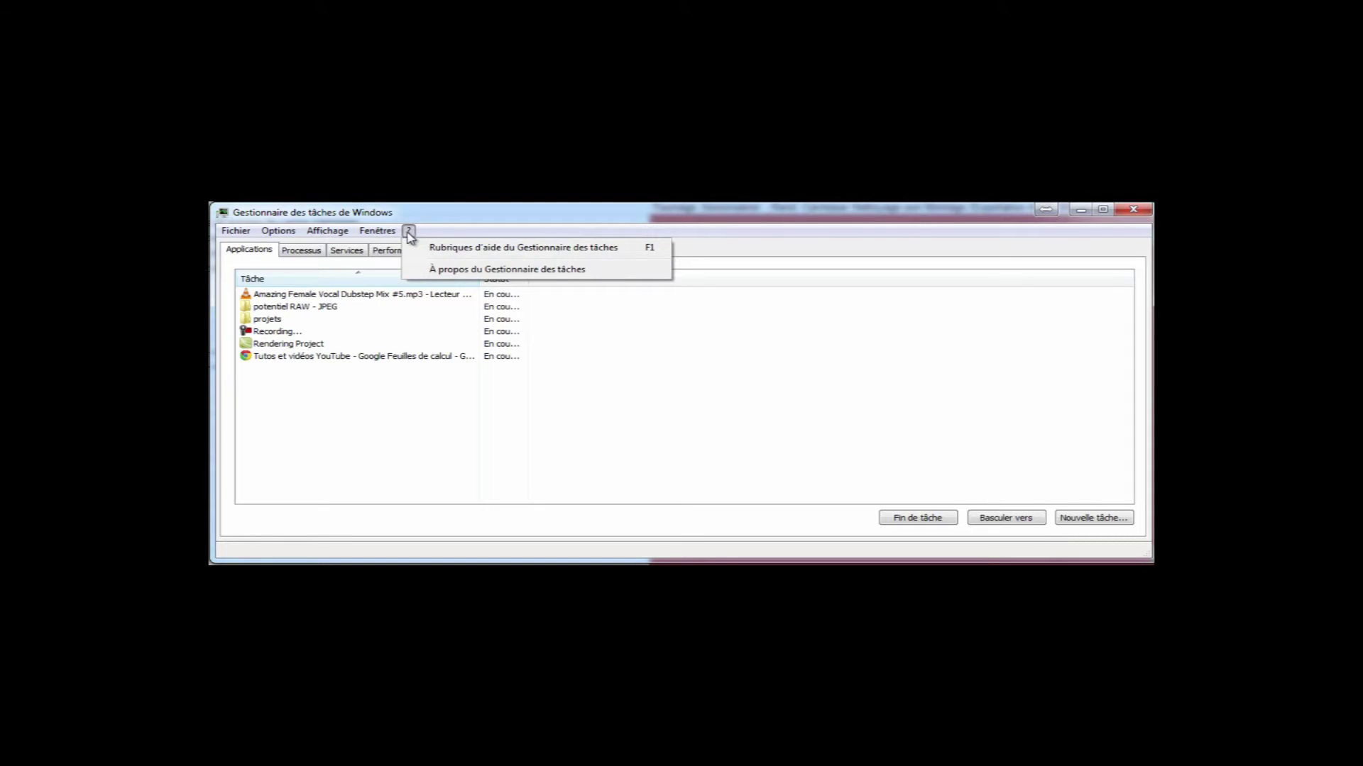
pyautogui.click(573, 271)
pyautogui.moveTo(407, 275); pyautogui.dragTo(504, 252)
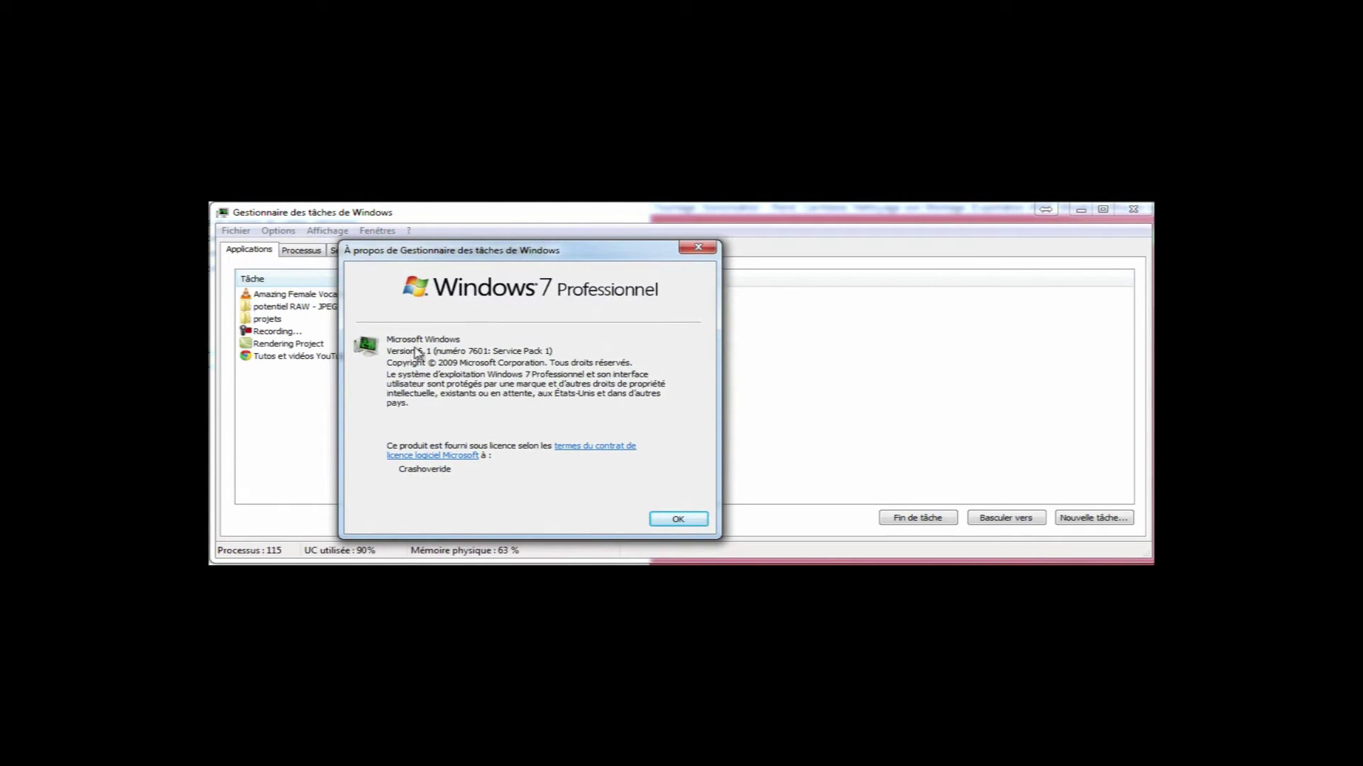
pyautogui.click(678, 521)
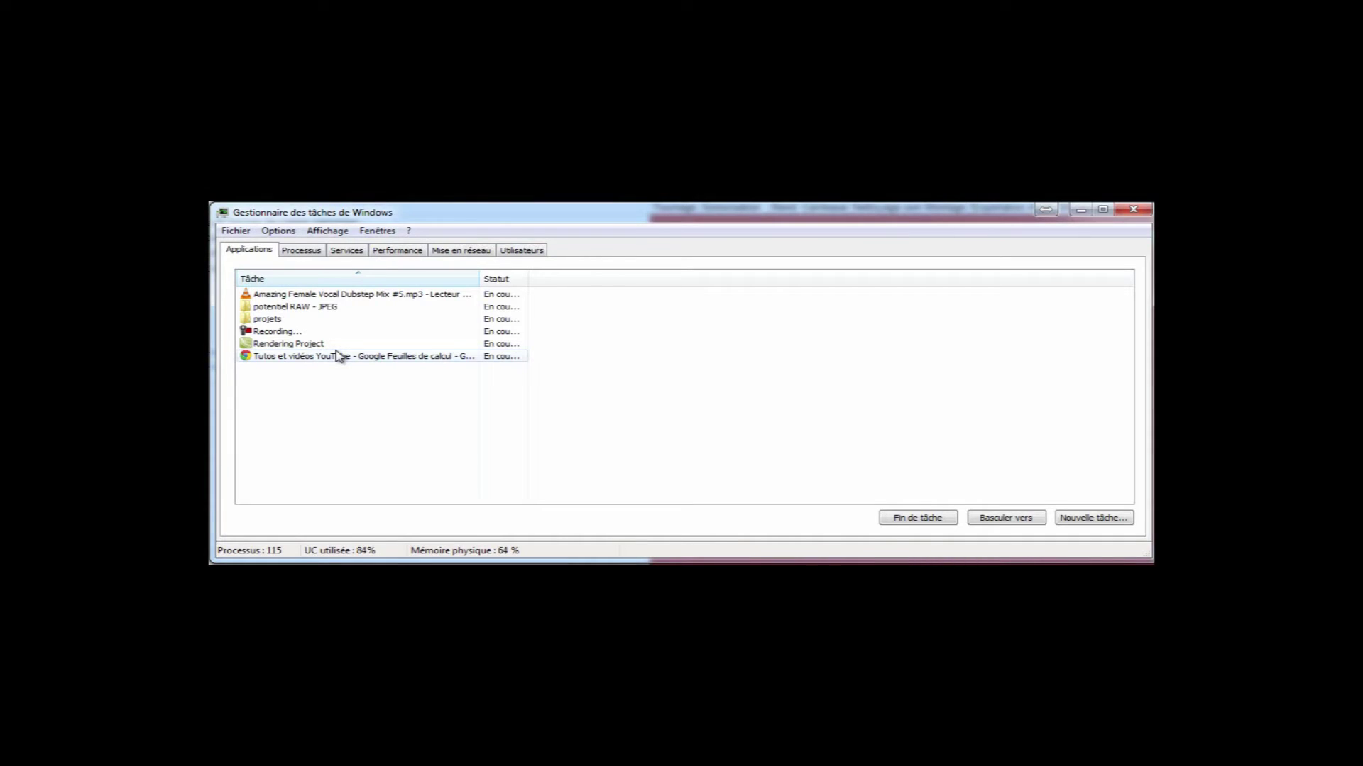
# Widen the Statut column to fit the full status text and select the "potentiel RAW - JPEG" task.
pyautogui.moveTo(527, 279); pyautogui.dragTo(587, 281)
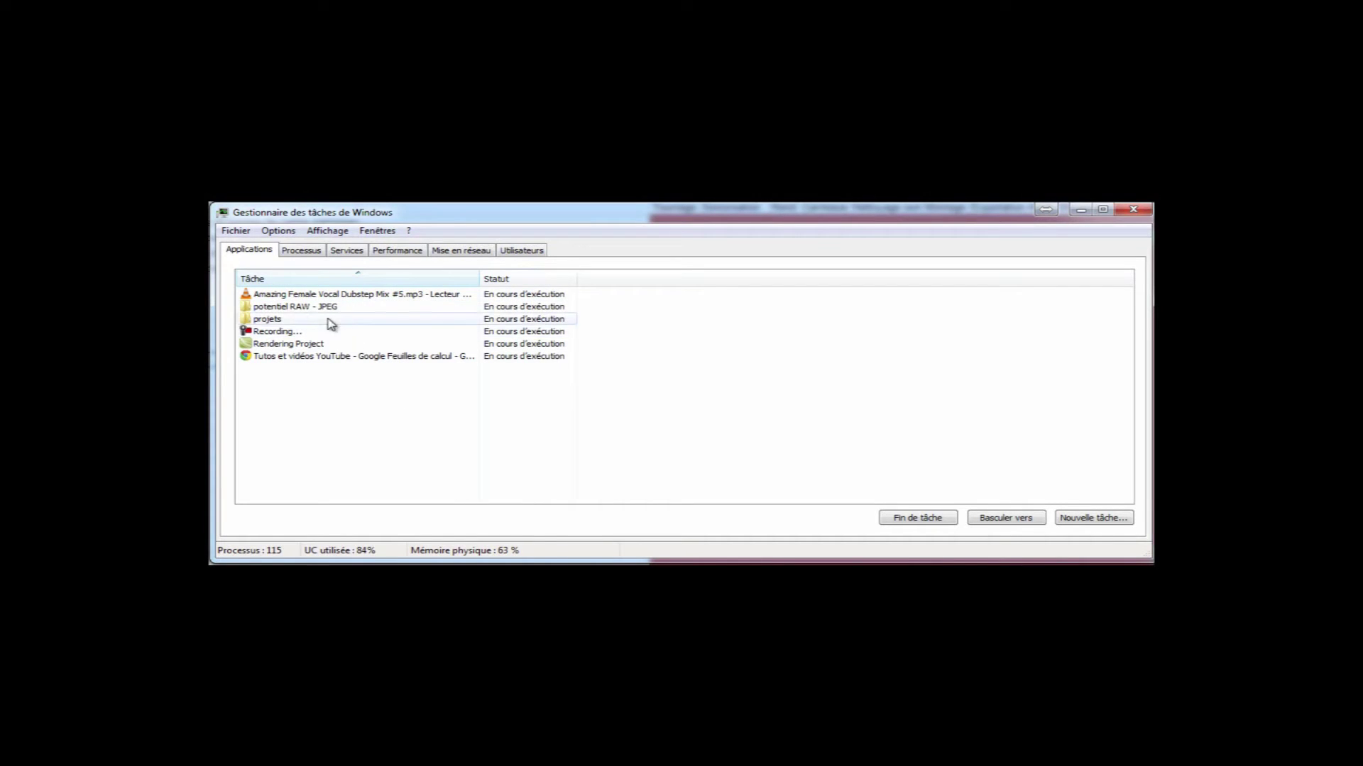
pyautogui.click(294, 308)
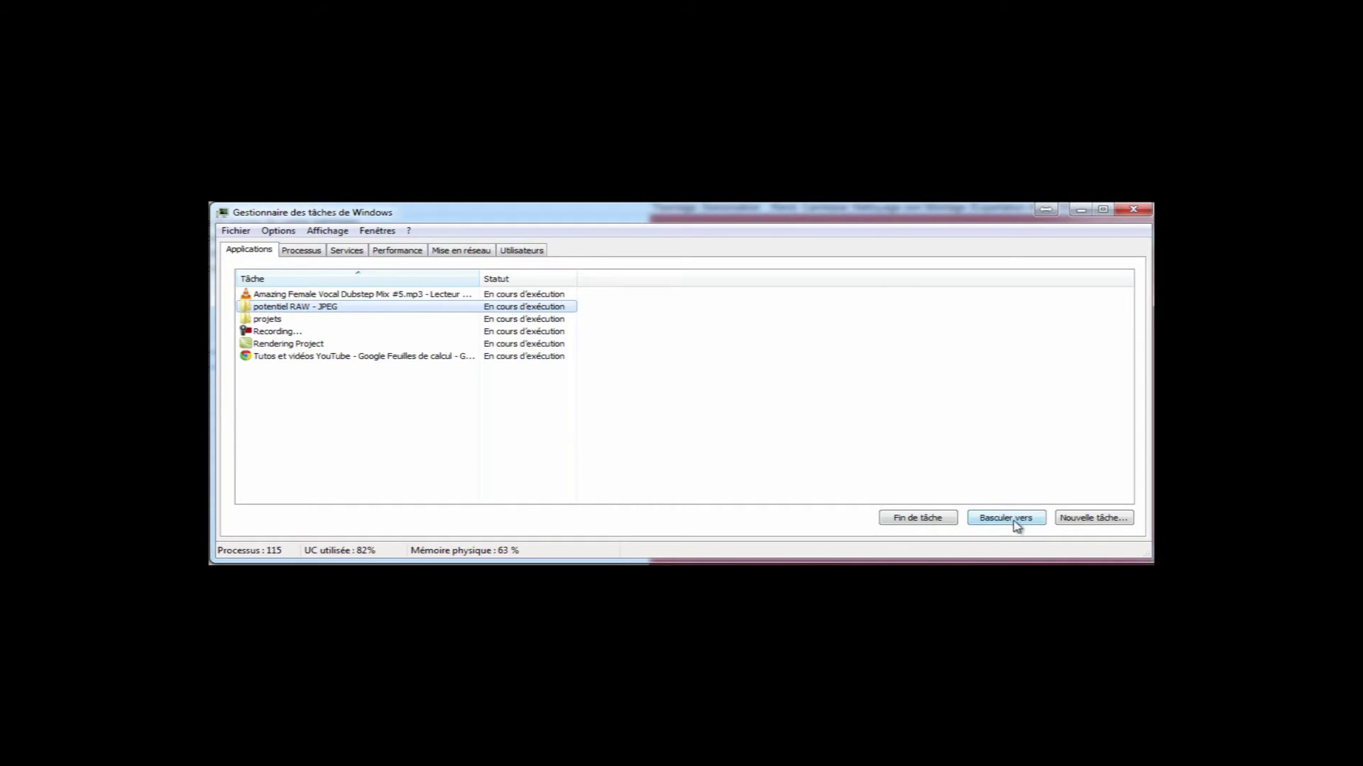
# Open the new task dialog, dismiss it without running anything, and look at the equivalent "Nouvelle tâche (Exécuter...)" command.
pyautogui.click(1105, 519)
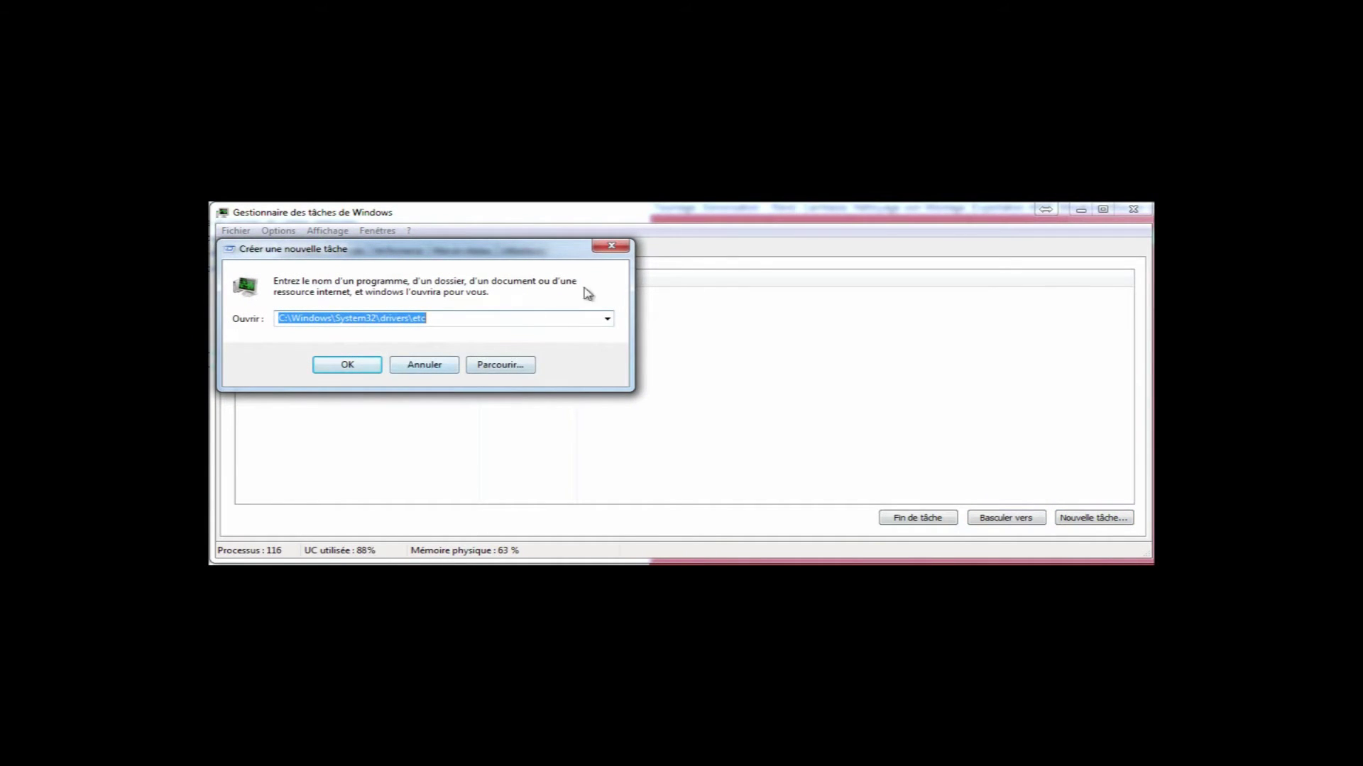
pyautogui.click(609, 246)
pyautogui.click(236, 231)
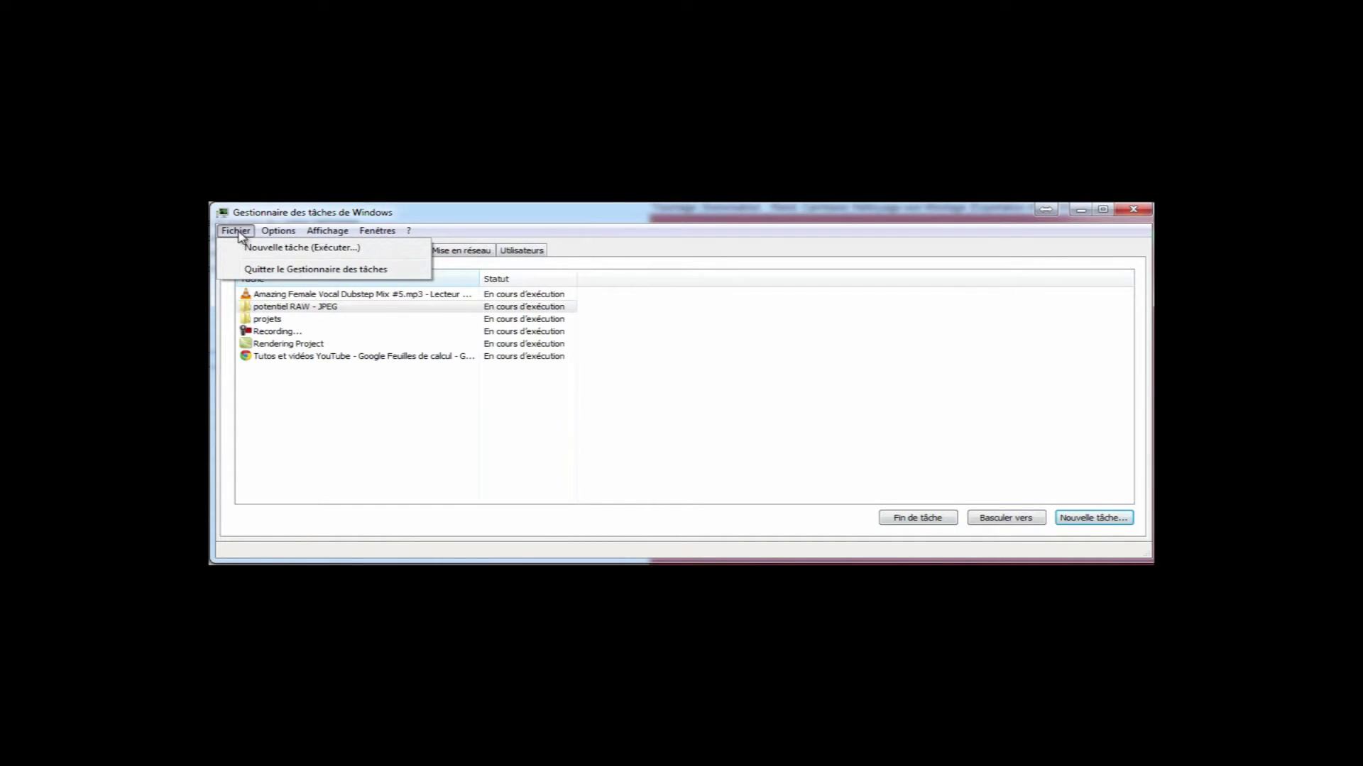
pyautogui.click(242, 233)
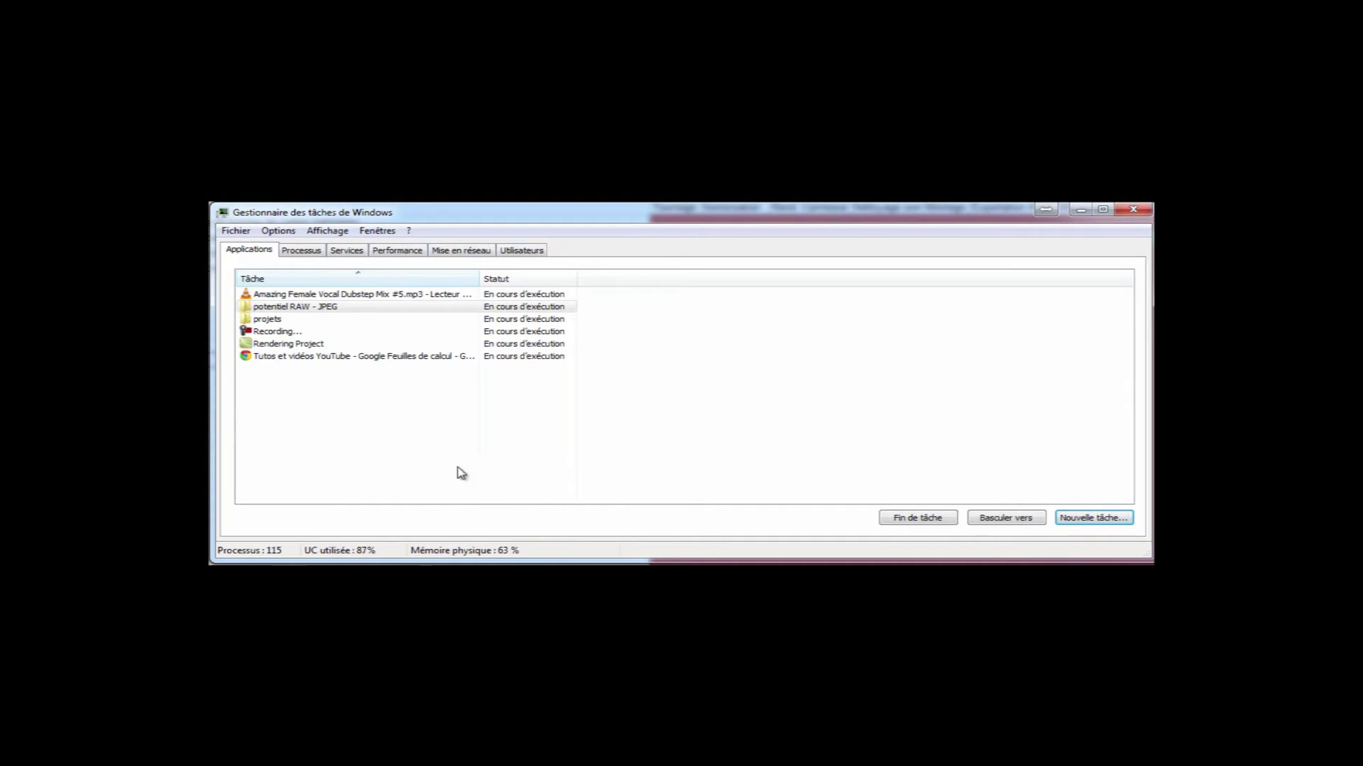
# Jump from the "Amazing Female Vocal Dubstep Mix #5.mp3" task to its vlc.exe process in the process list.
pyautogui.rightClick(308, 295)
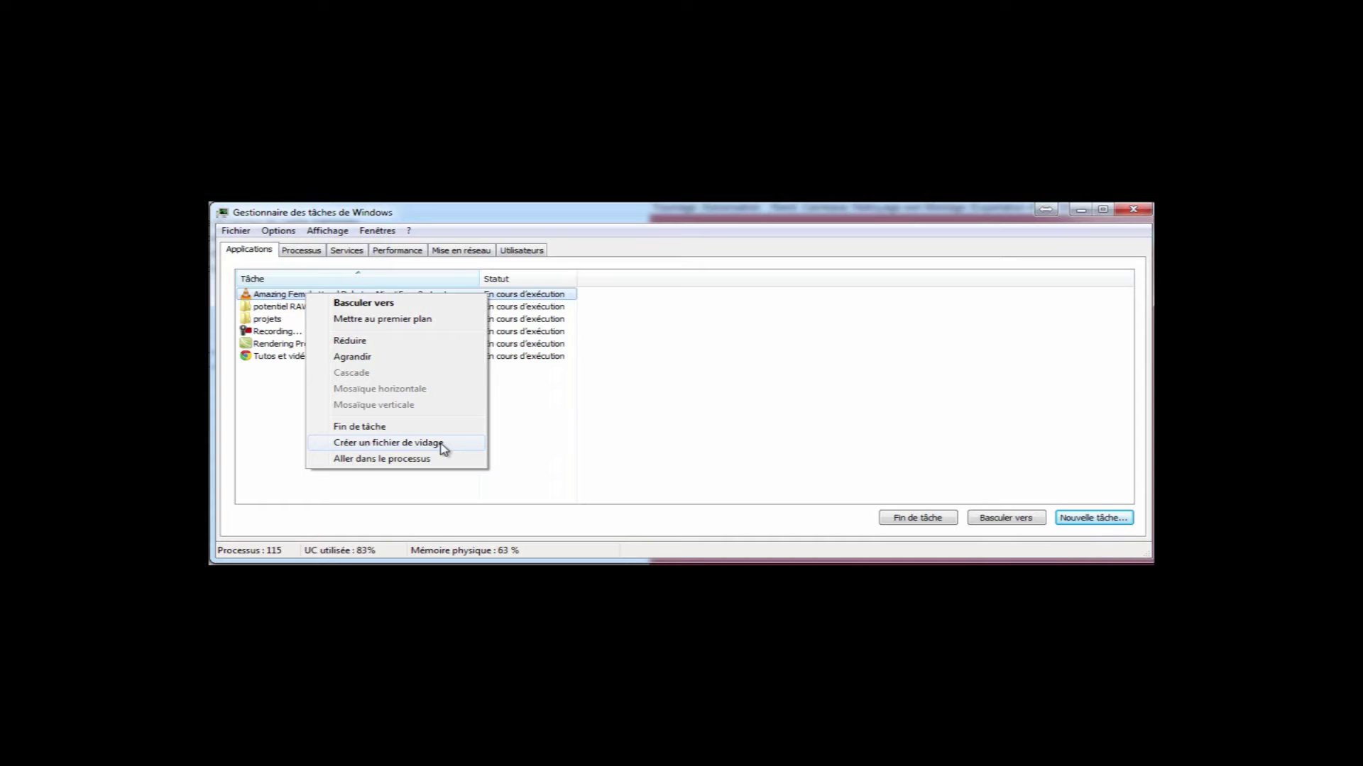
pyautogui.click(420, 460)
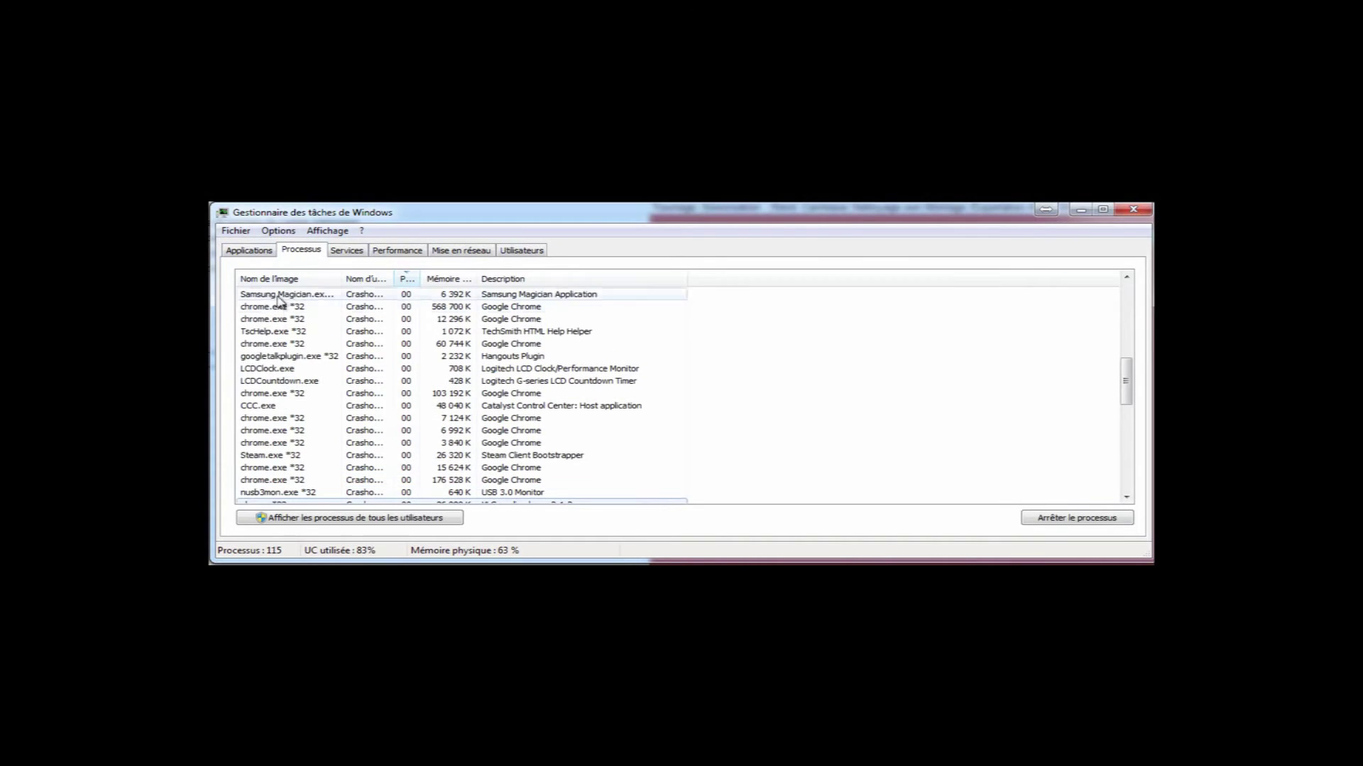
pyautogui.scroll(-13, 311, 450)
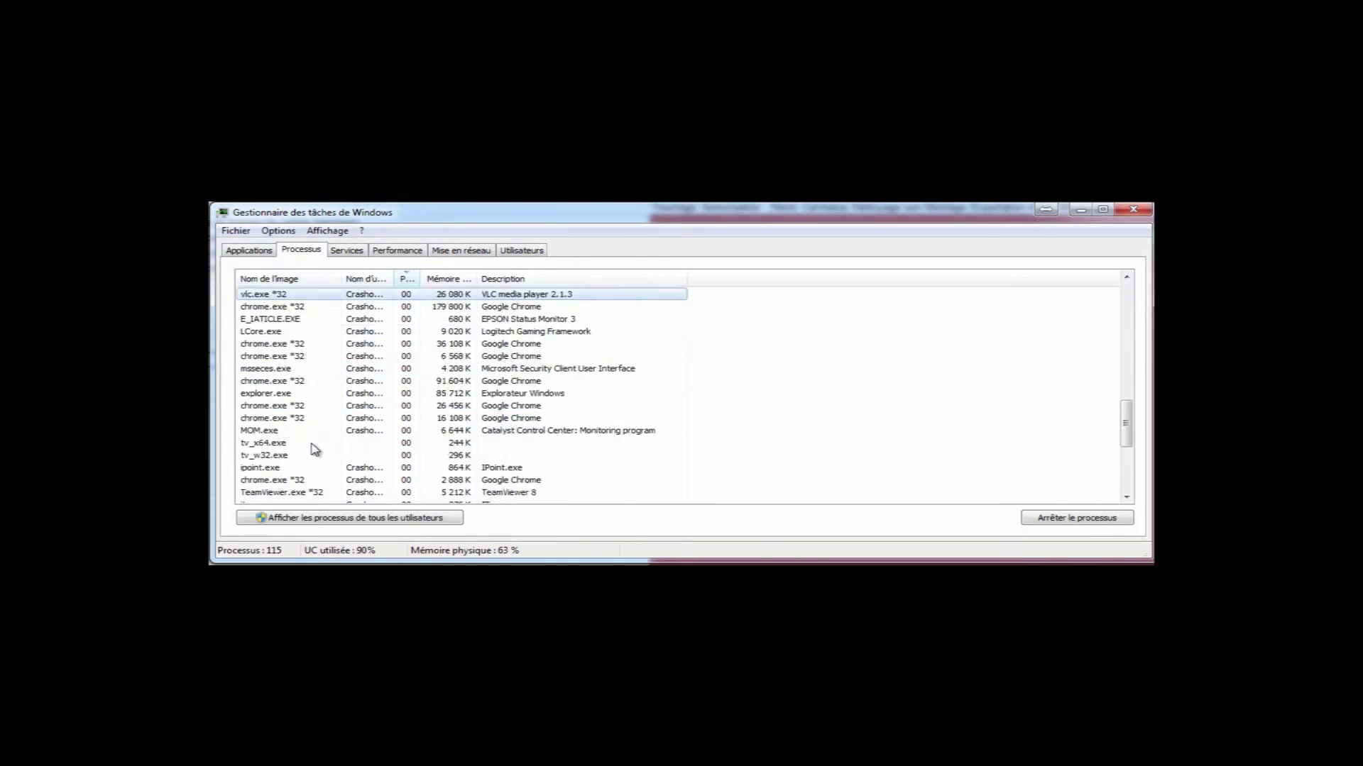
# Return to the start of the process list and widen its columns, including Description, to make their contents readable.
pyautogui.scroll(15, 311, 450)
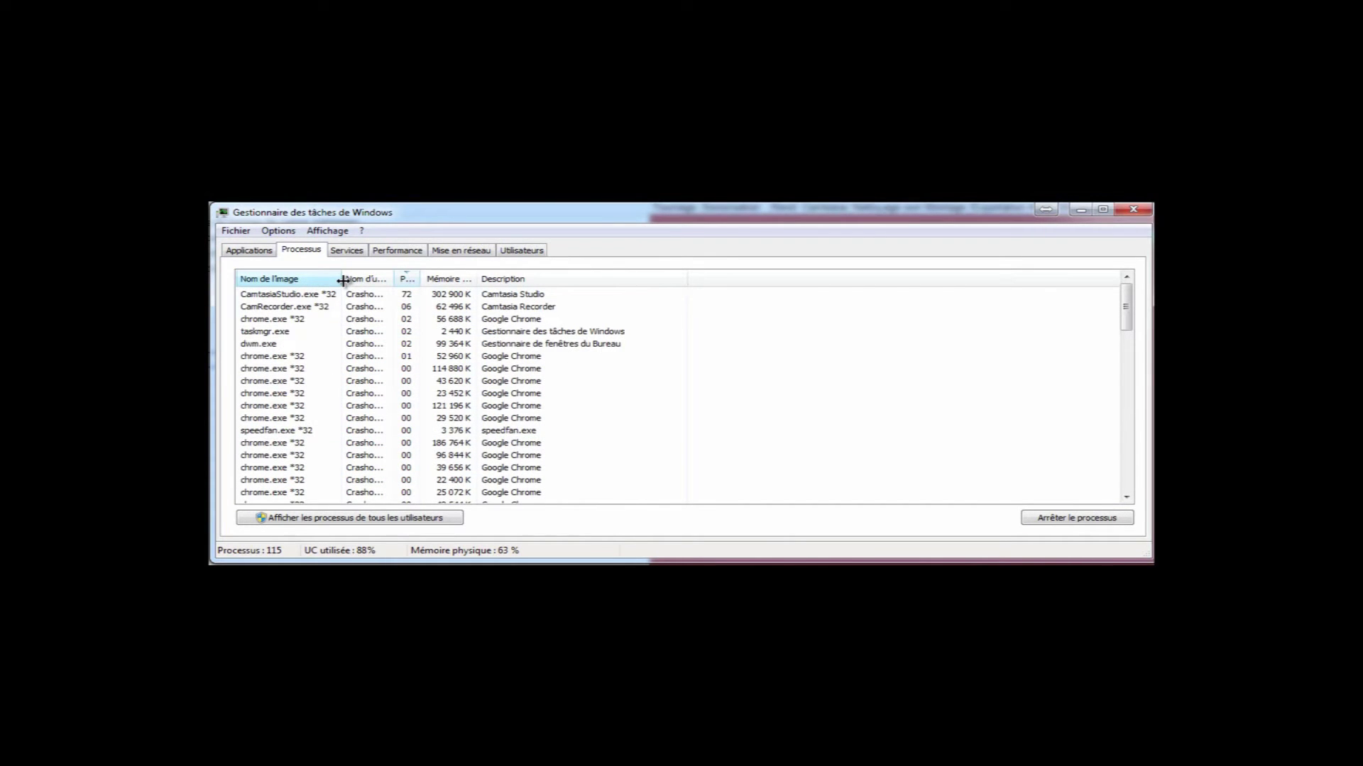
pyautogui.moveTo(341, 280); pyautogui.dragTo(607, 277)
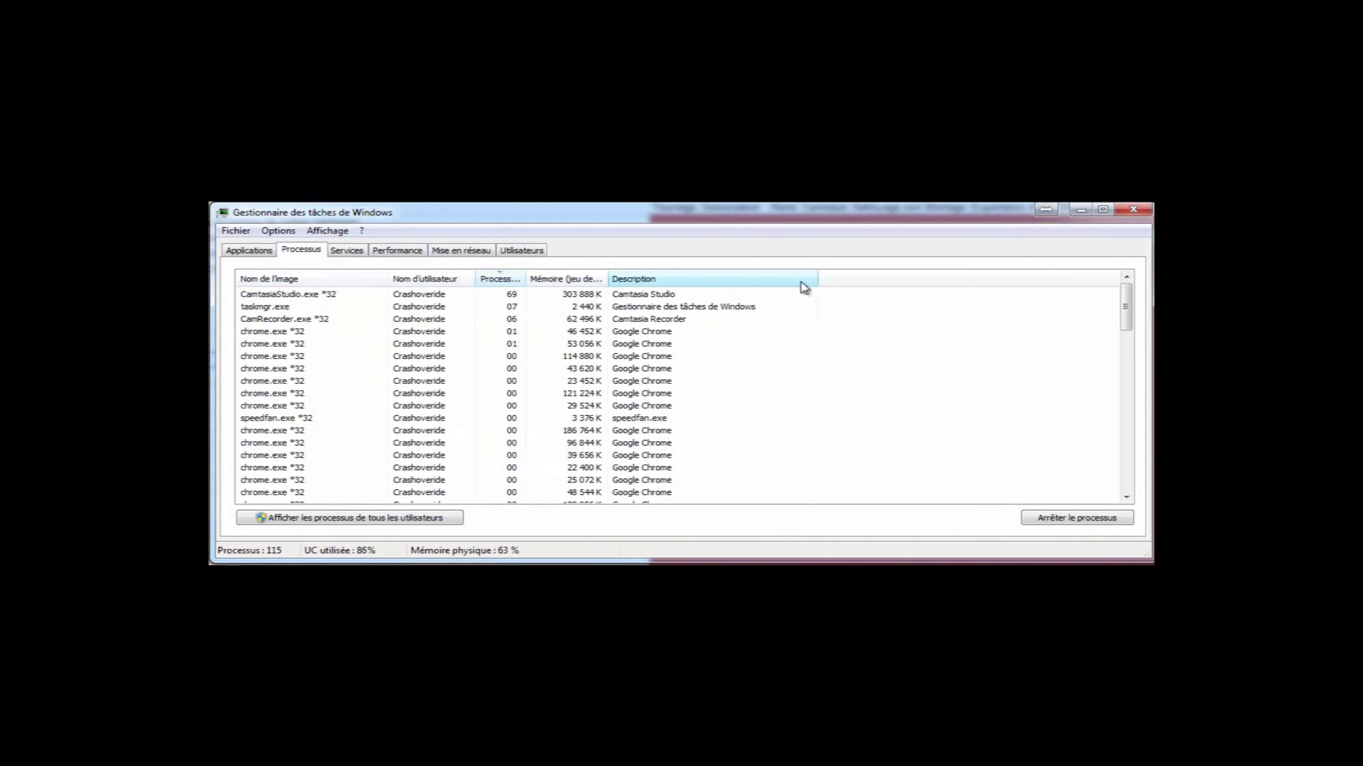
pyautogui.moveTo(817, 281); pyautogui.dragTo(1014, 278)
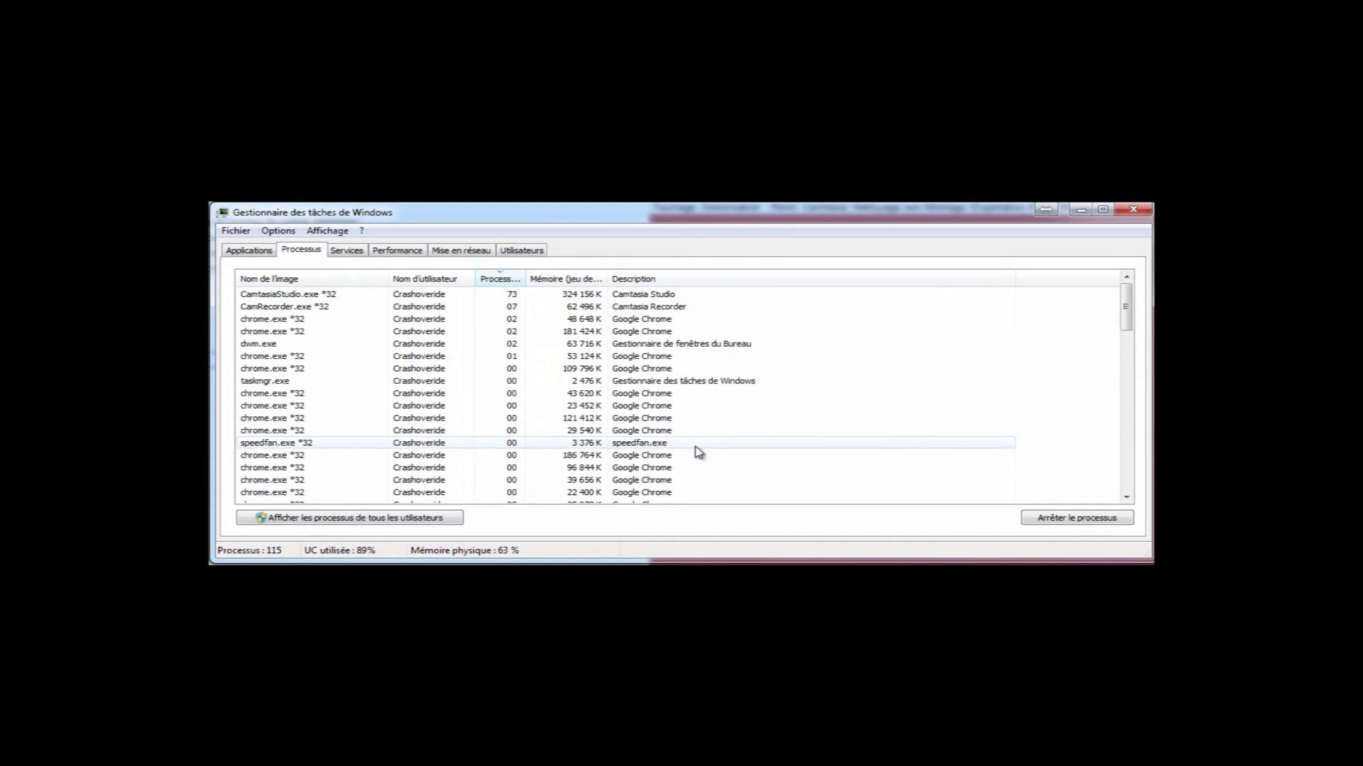
# Select the dwm.exe process, then examine the commands and priority levels offered for a chrome.exe process.
pyautogui.click(298, 420)
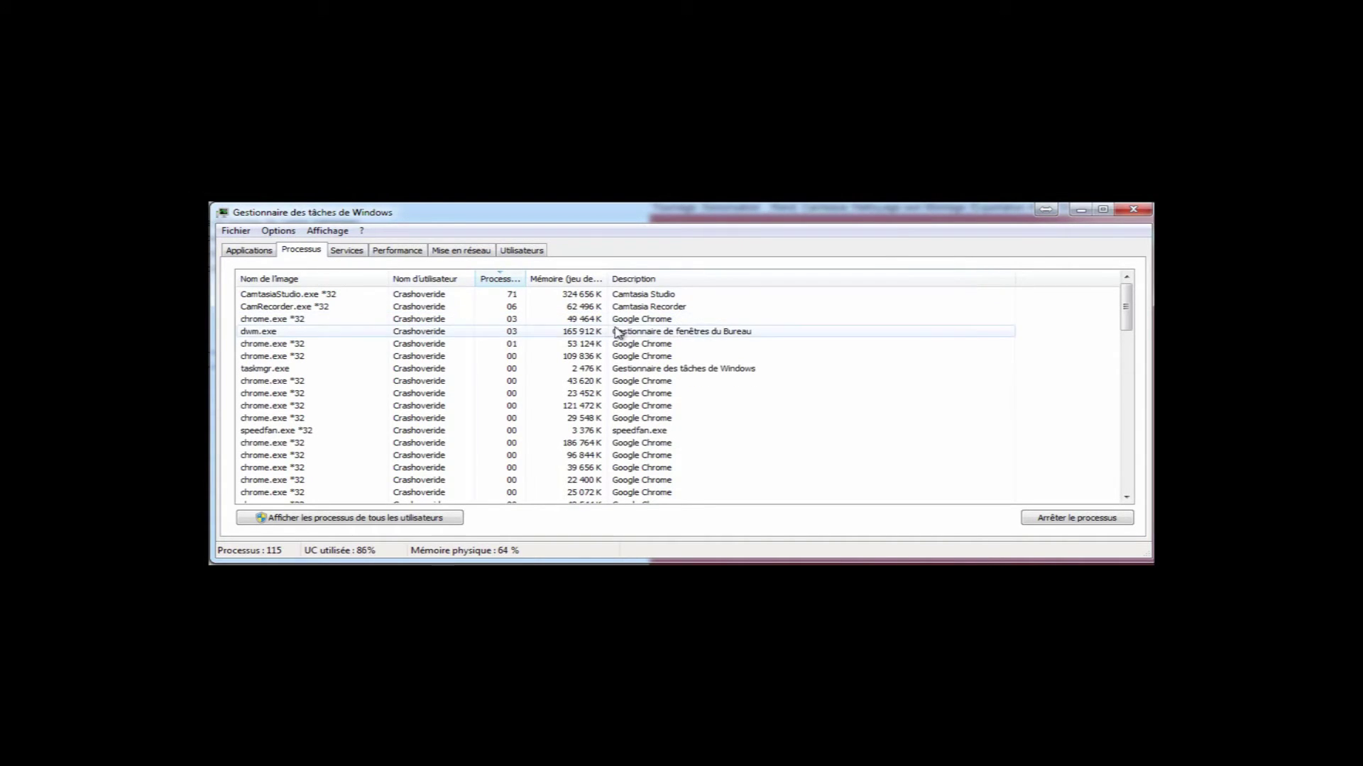
pyautogui.click(641, 332)
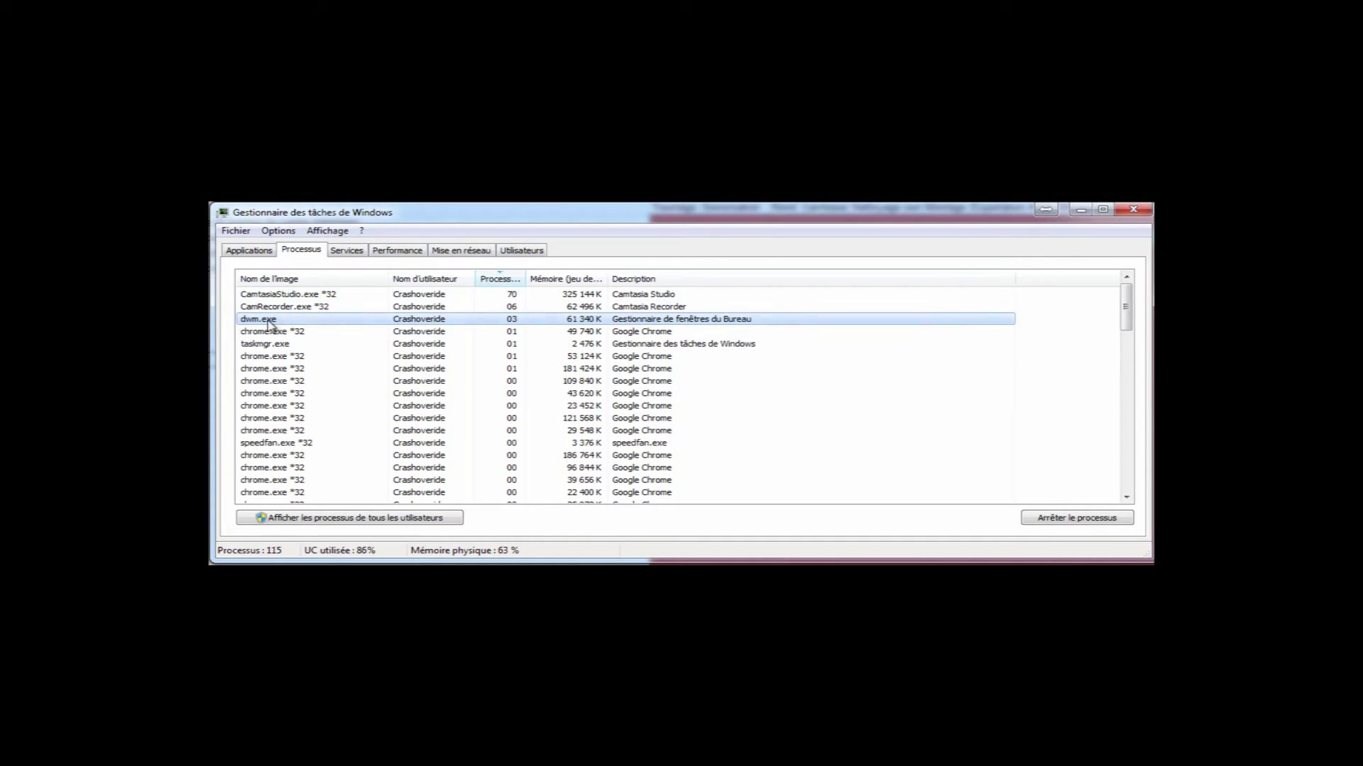
pyautogui.click(259, 355)
pyautogui.rightClick(264, 354)
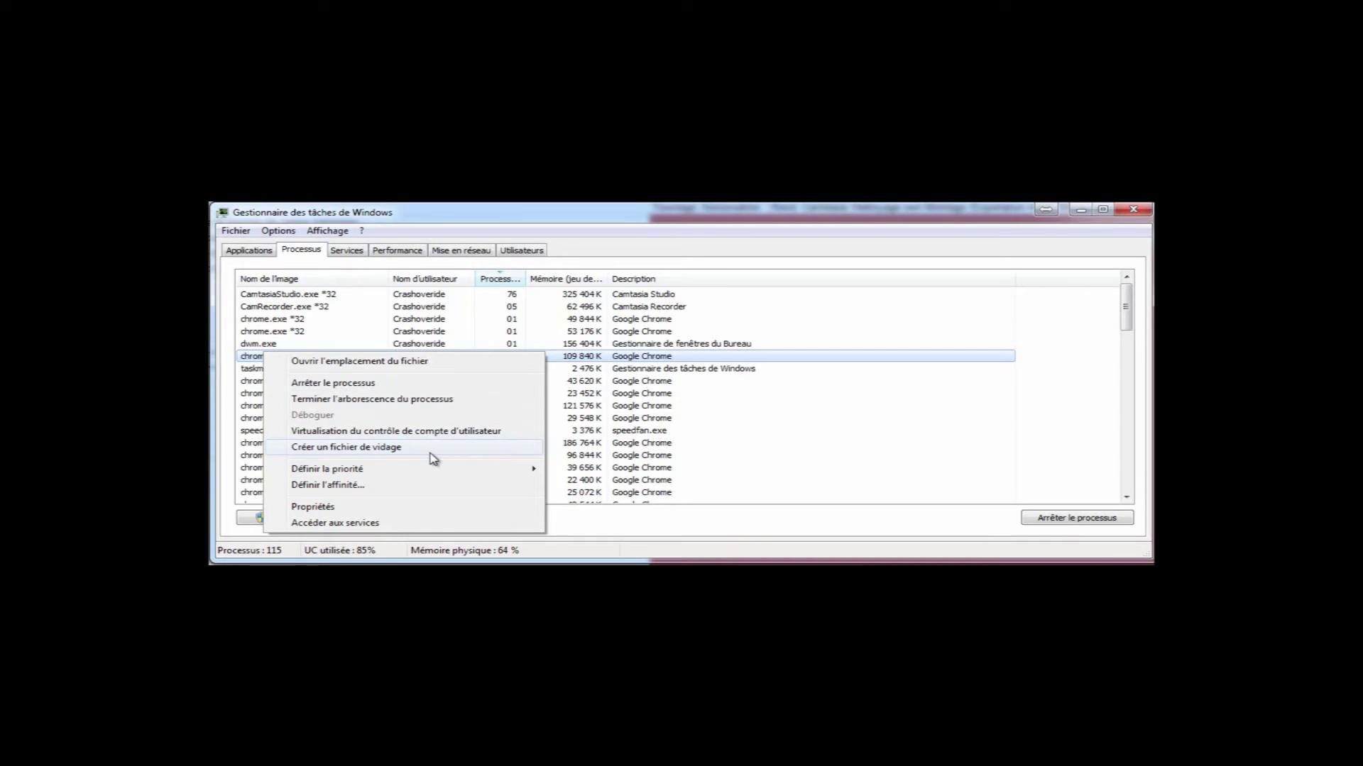
pyautogui.moveTo(433, 473)
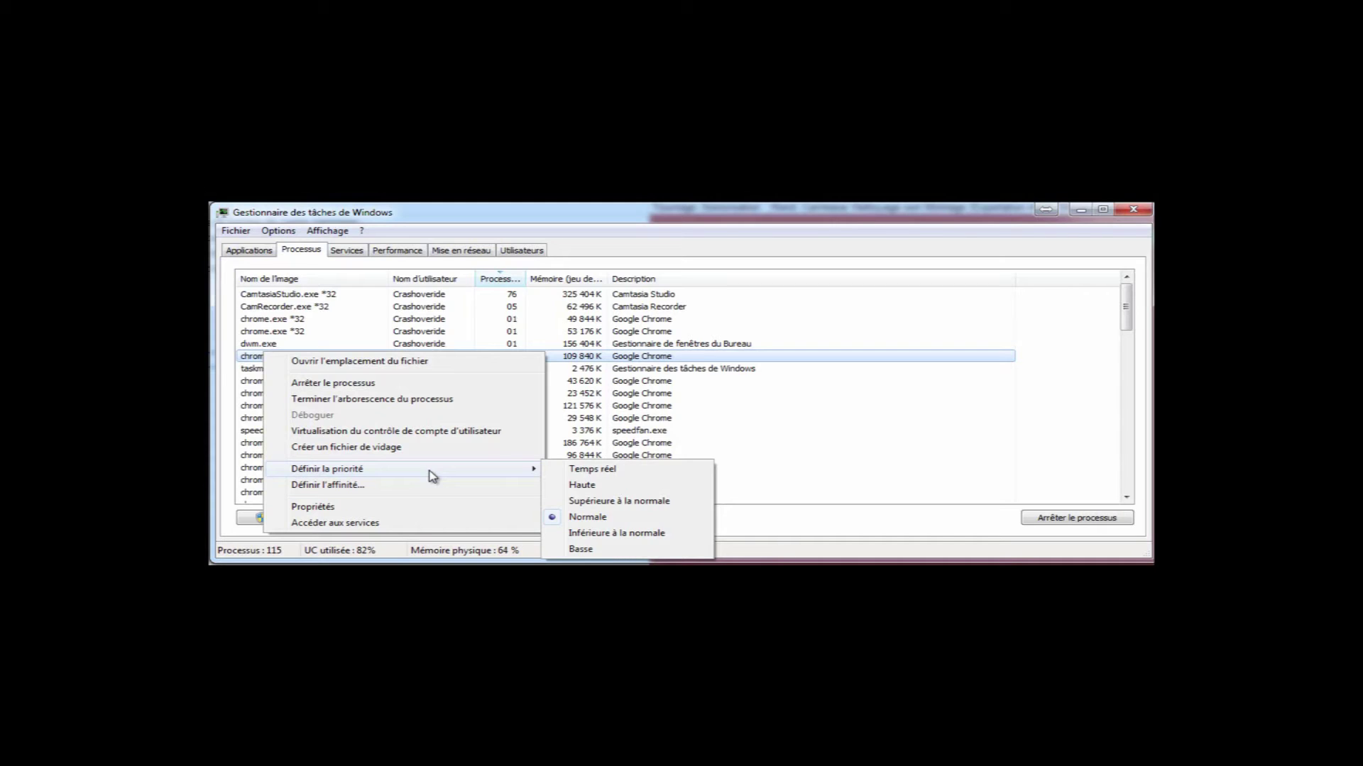
# Select CamtasiaStudio.exe and review its available priority levels without changing the priority.
pyautogui.click(306, 296)
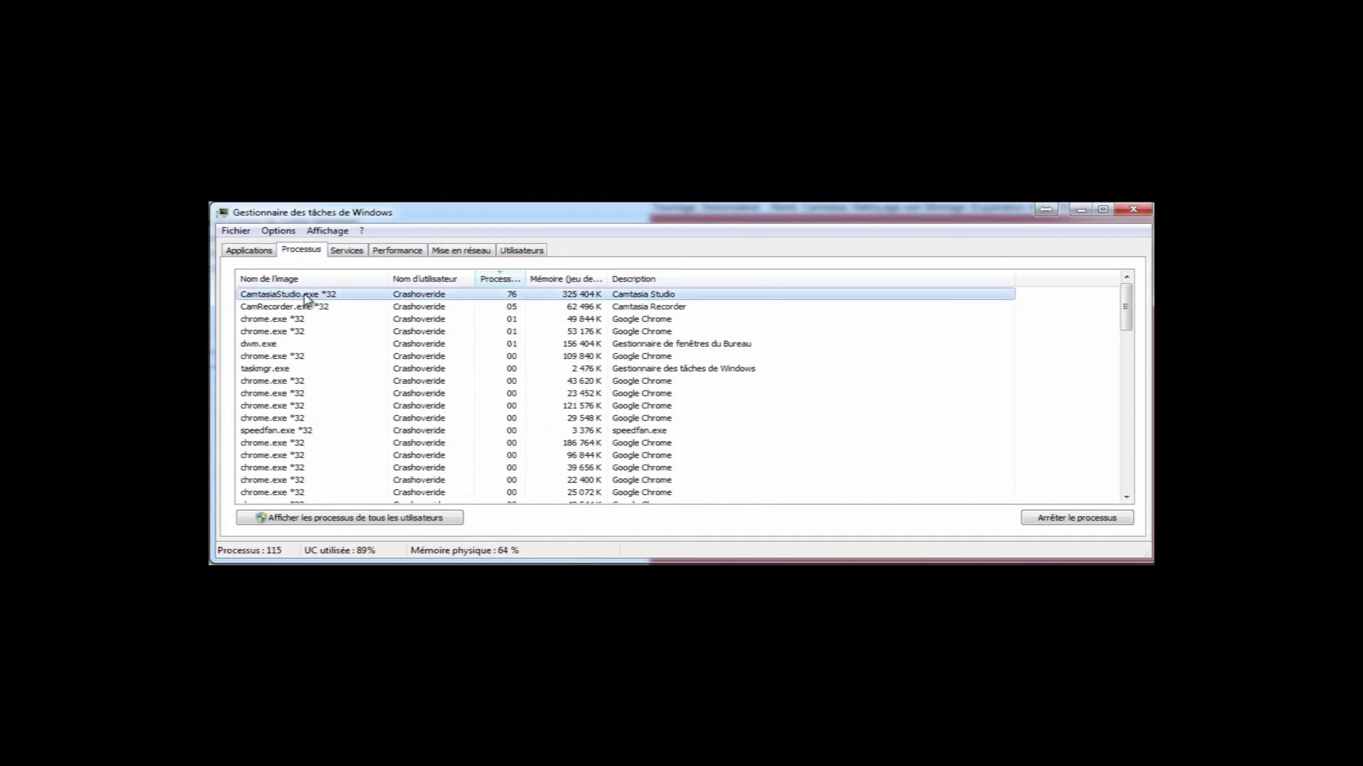
pyautogui.click(304, 308)
pyautogui.click(303, 295)
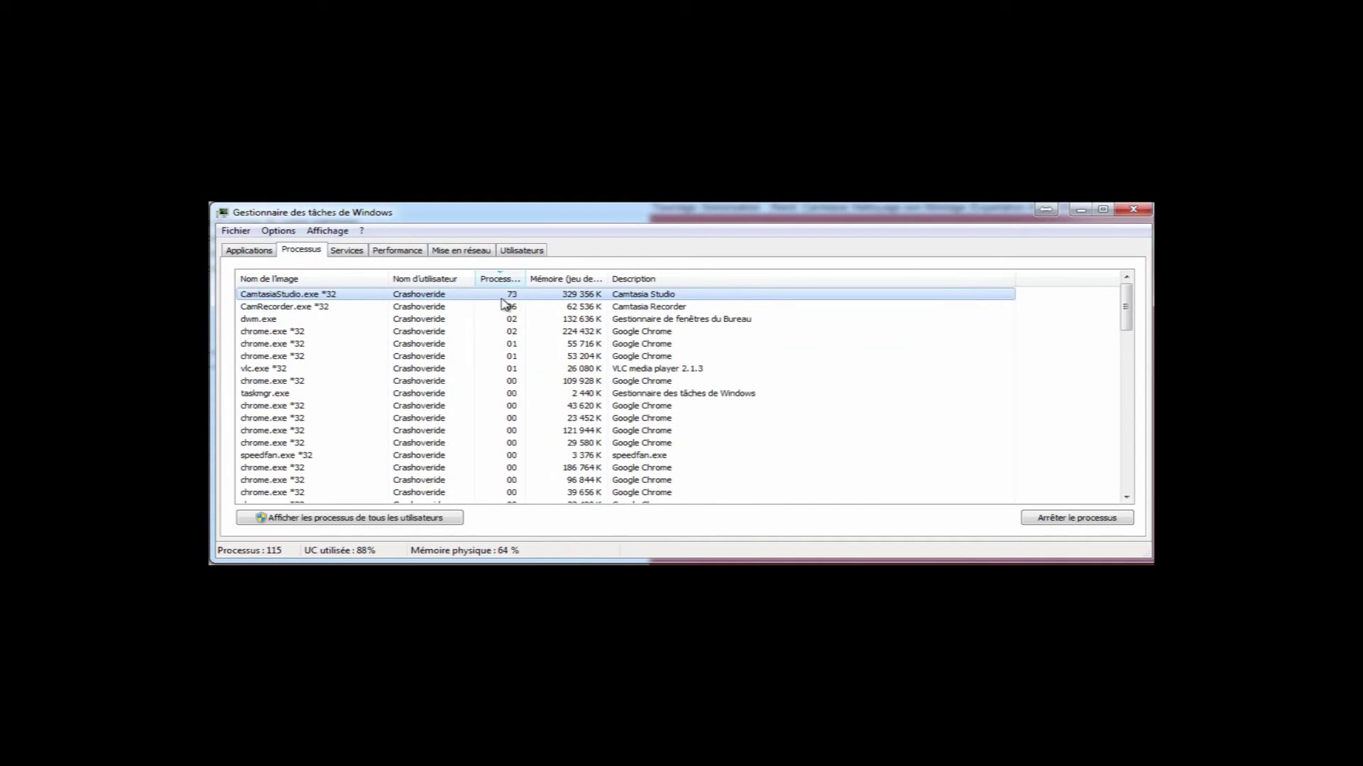
pyautogui.rightClick(592, 297)
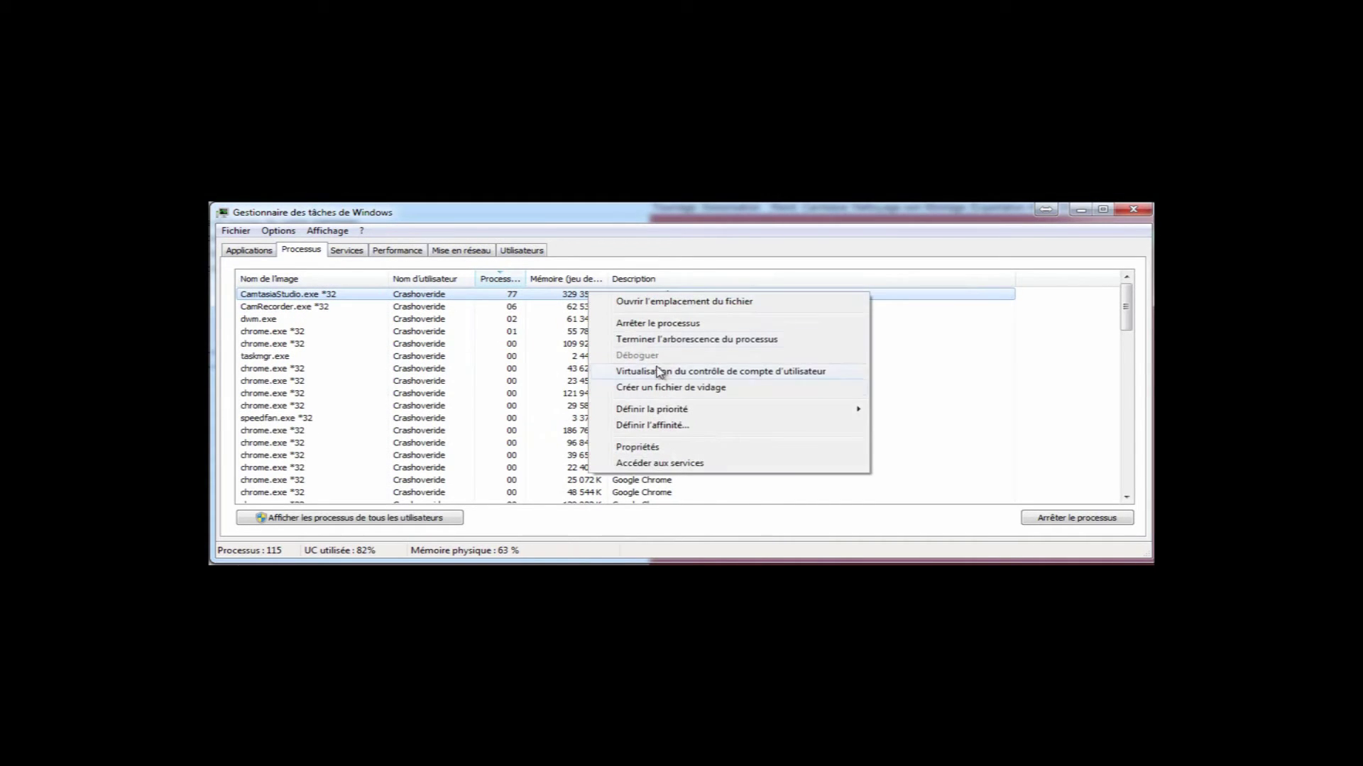
pyautogui.moveTo(712, 415)
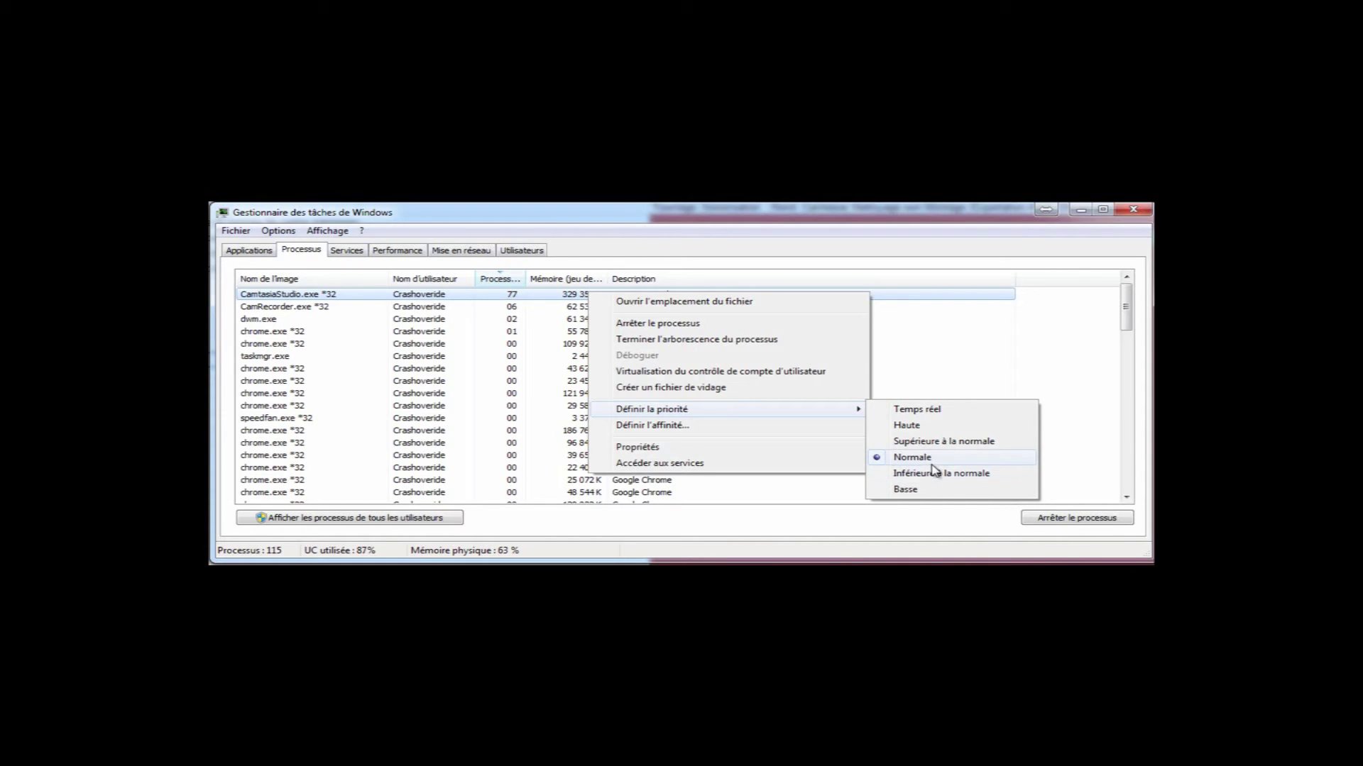
pyautogui.click(665, 216)
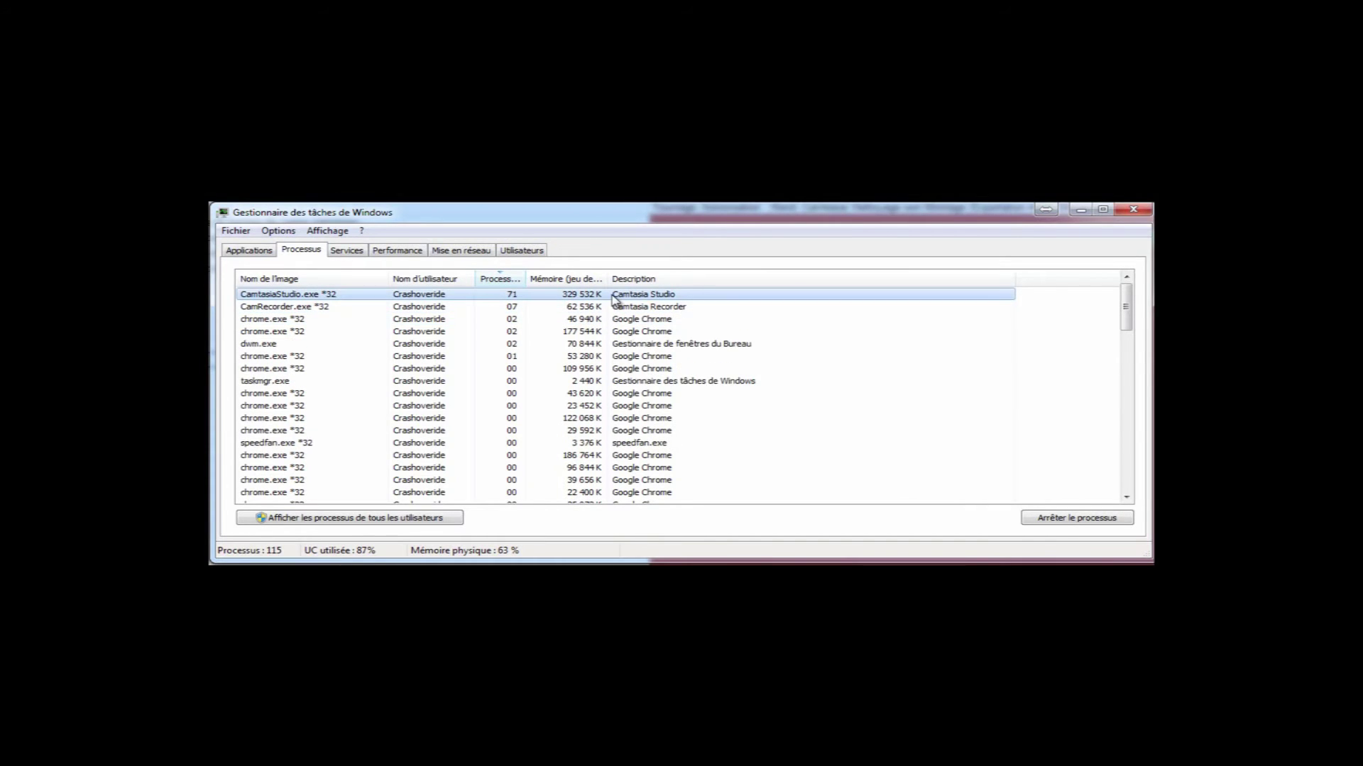
# Review the processor affinity settings of CamtasiaStudio.exe beside the process list and cancel without changes.
pyautogui.rightClick(556, 300)
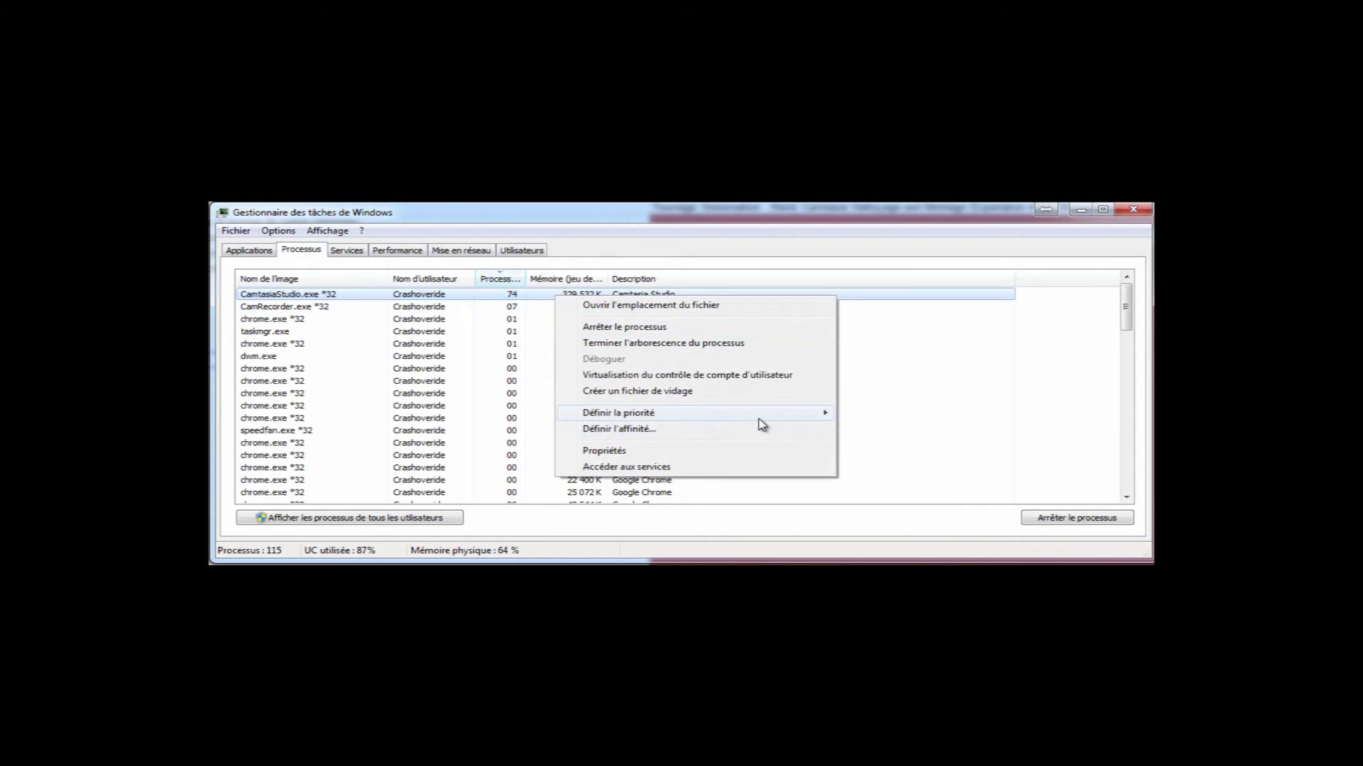
pyautogui.moveTo(816, 415)
pyautogui.click(638, 430)
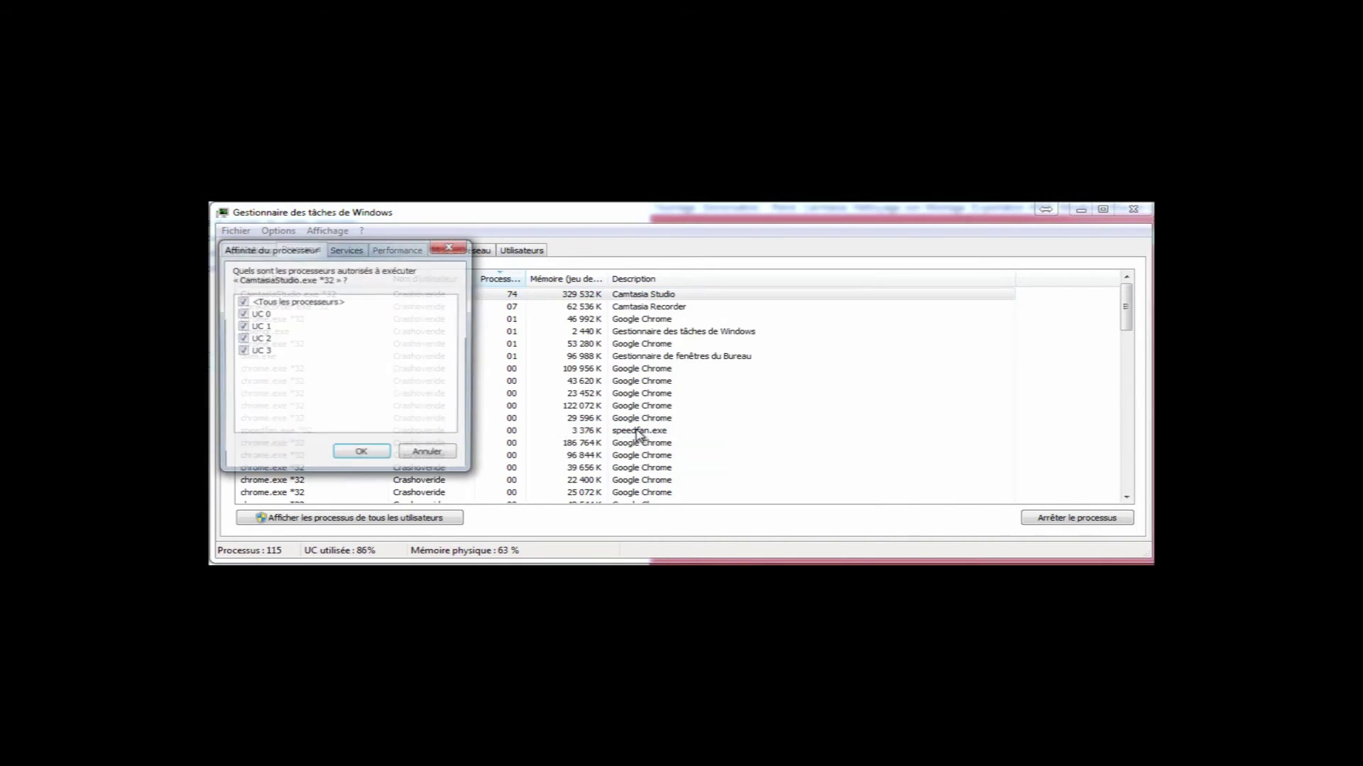
pyautogui.moveTo(343, 248); pyautogui.dragTo(955, 268)
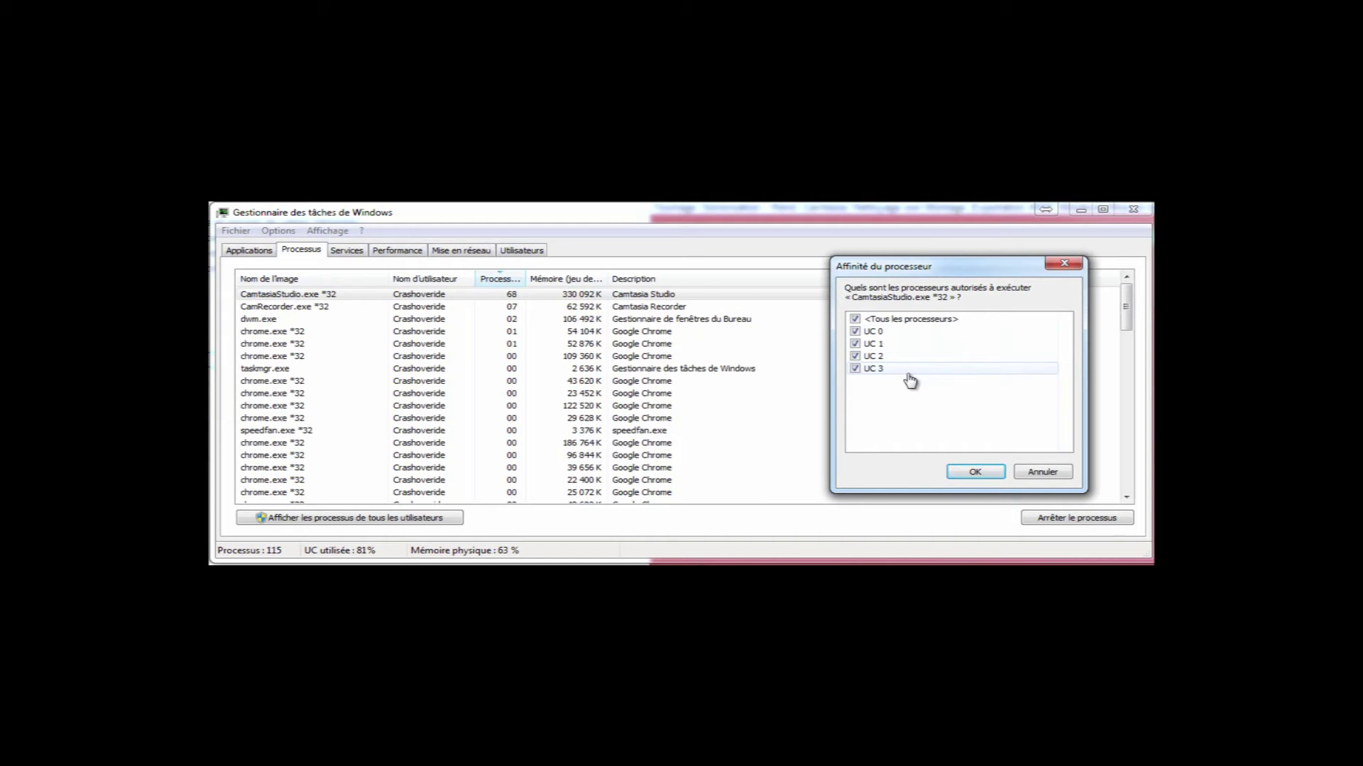
pyautogui.click(1046, 474)
# View the general properties of CamtasiaStudio.exe, highlight the drive in its file location, and close the properties.
pyautogui.rightClick(337, 295)
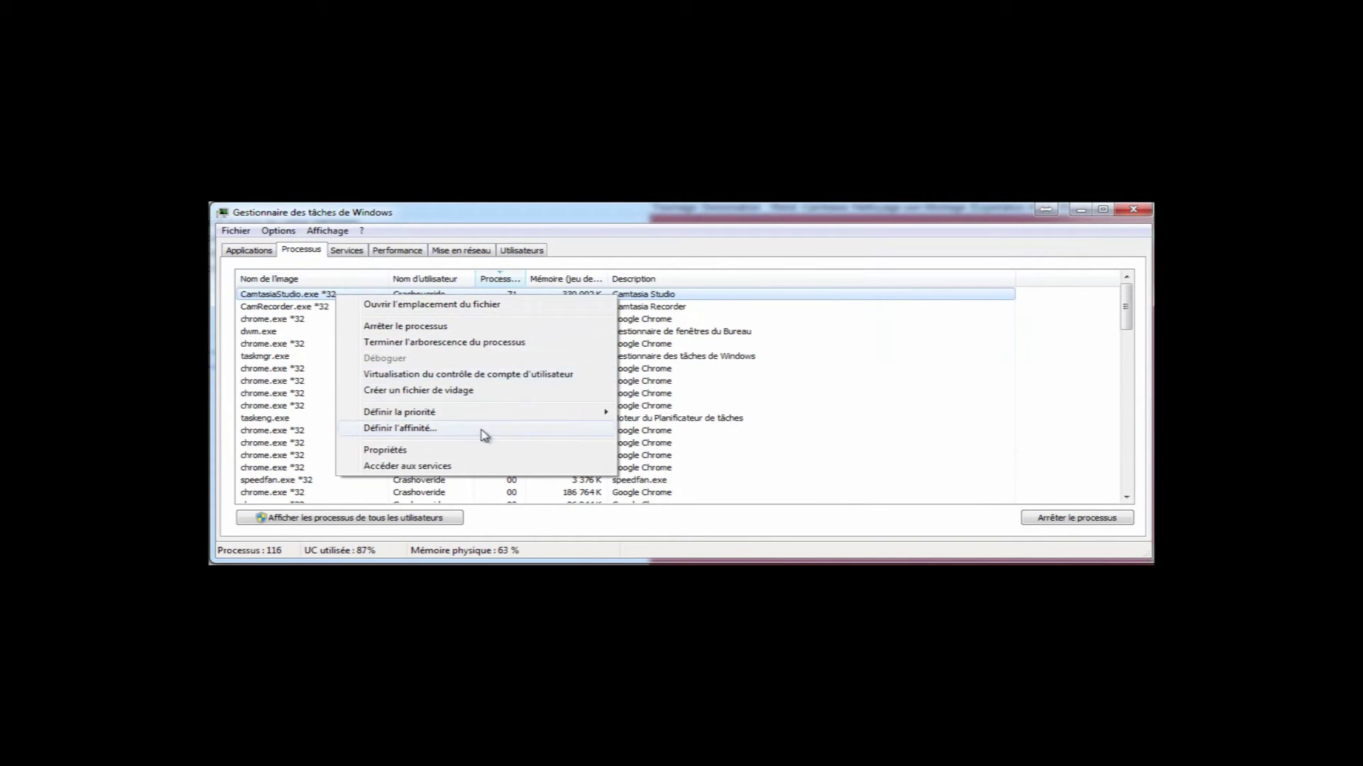
pyautogui.click(387, 450)
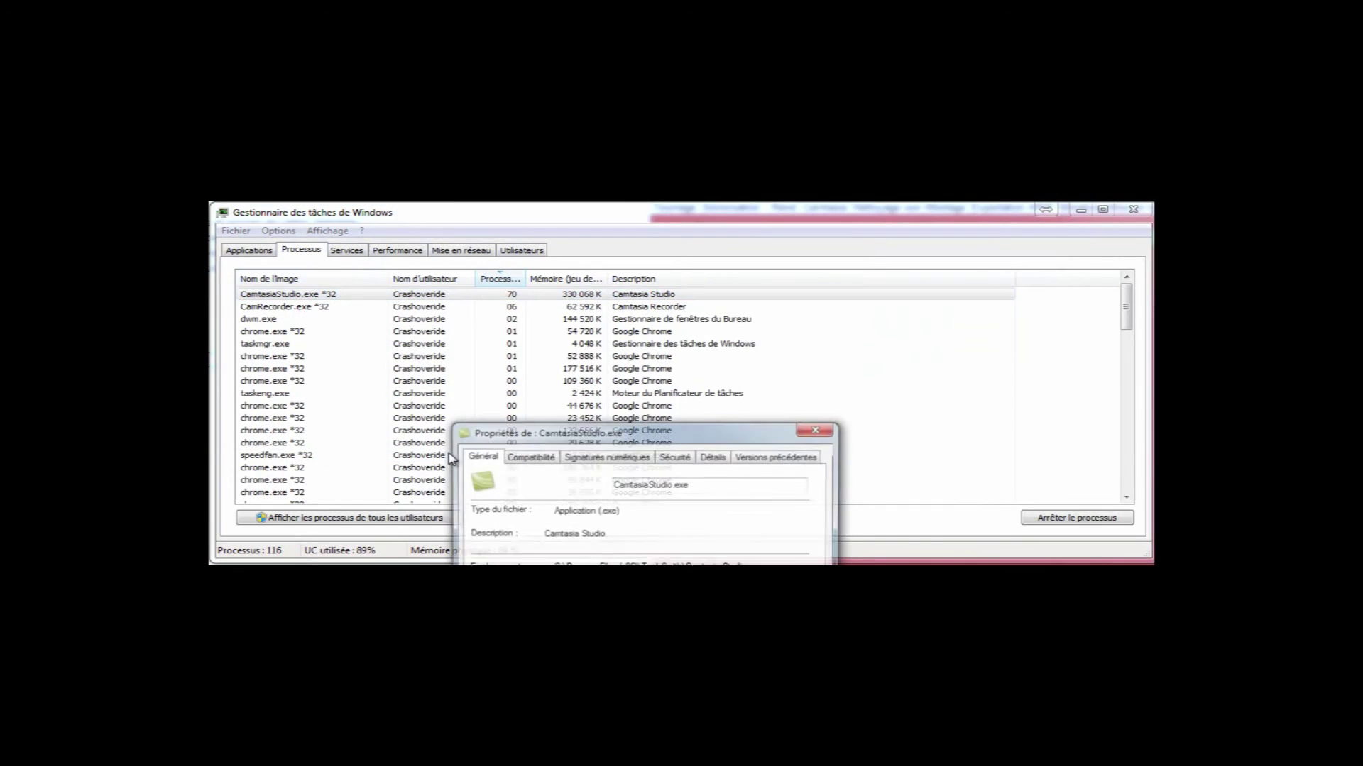
pyautogui.moveTo(624, 425); pyautogui.dragTo(653, 208)
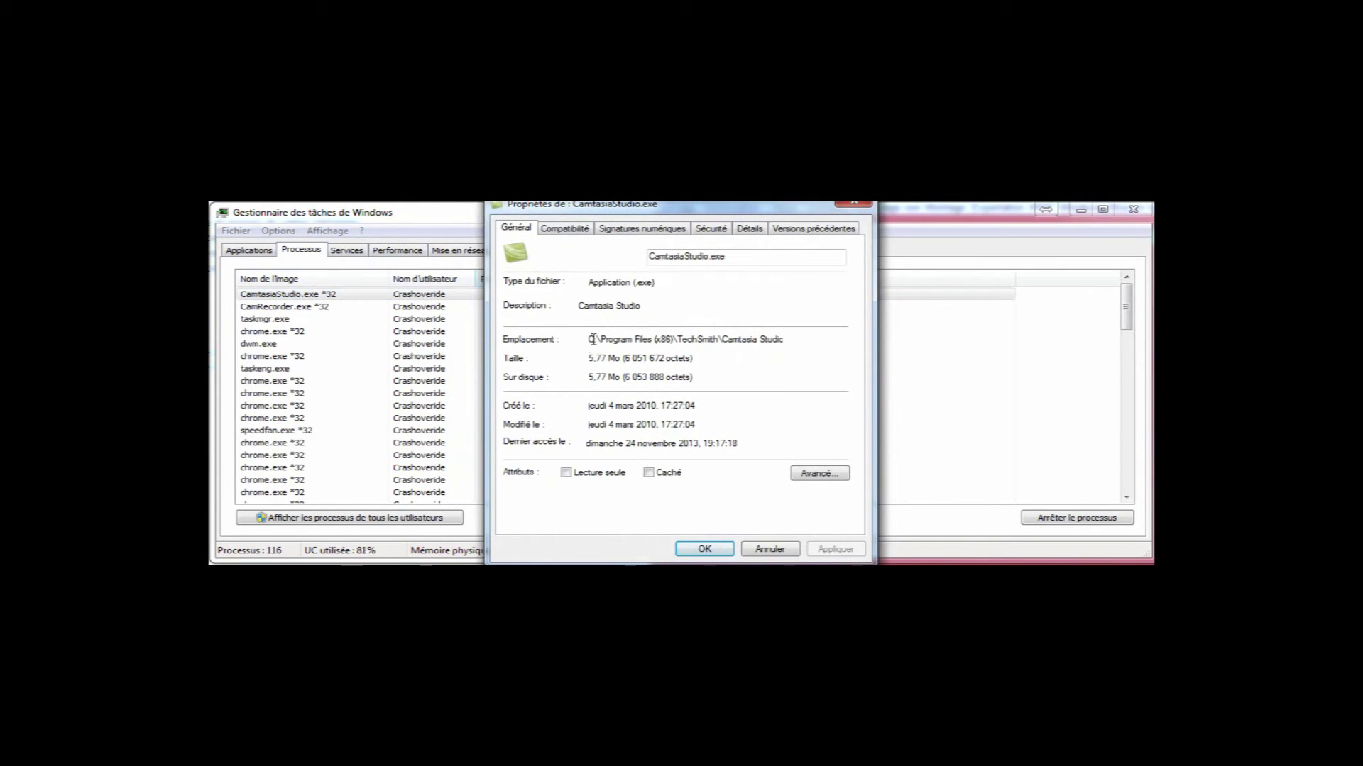
pyautogui.moveTo(597, 339)
pyautogui.mouseDown()
pyautogui.moveTo(831, 339)
pyautogui.moveTo(573, 339)
pyautogui.mouseUp()
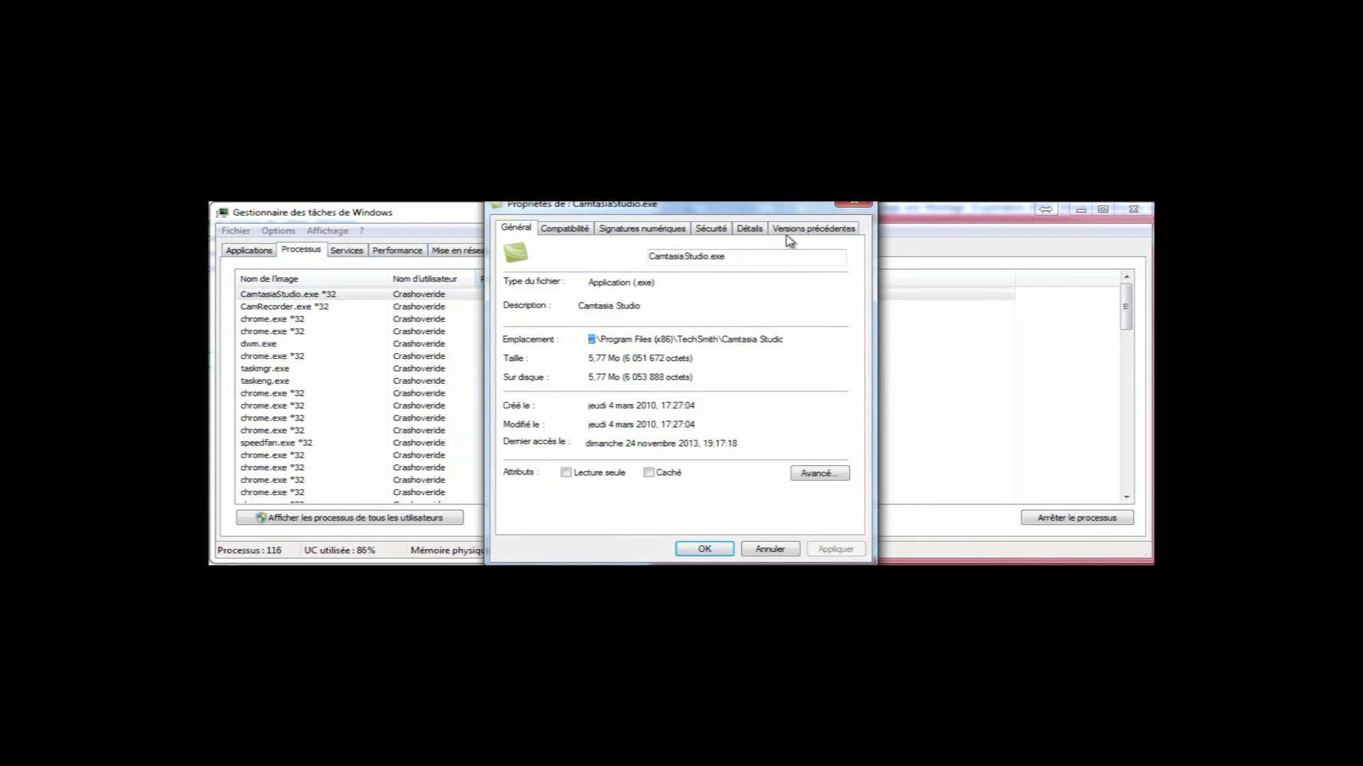
pyautogui.click(851, 205)
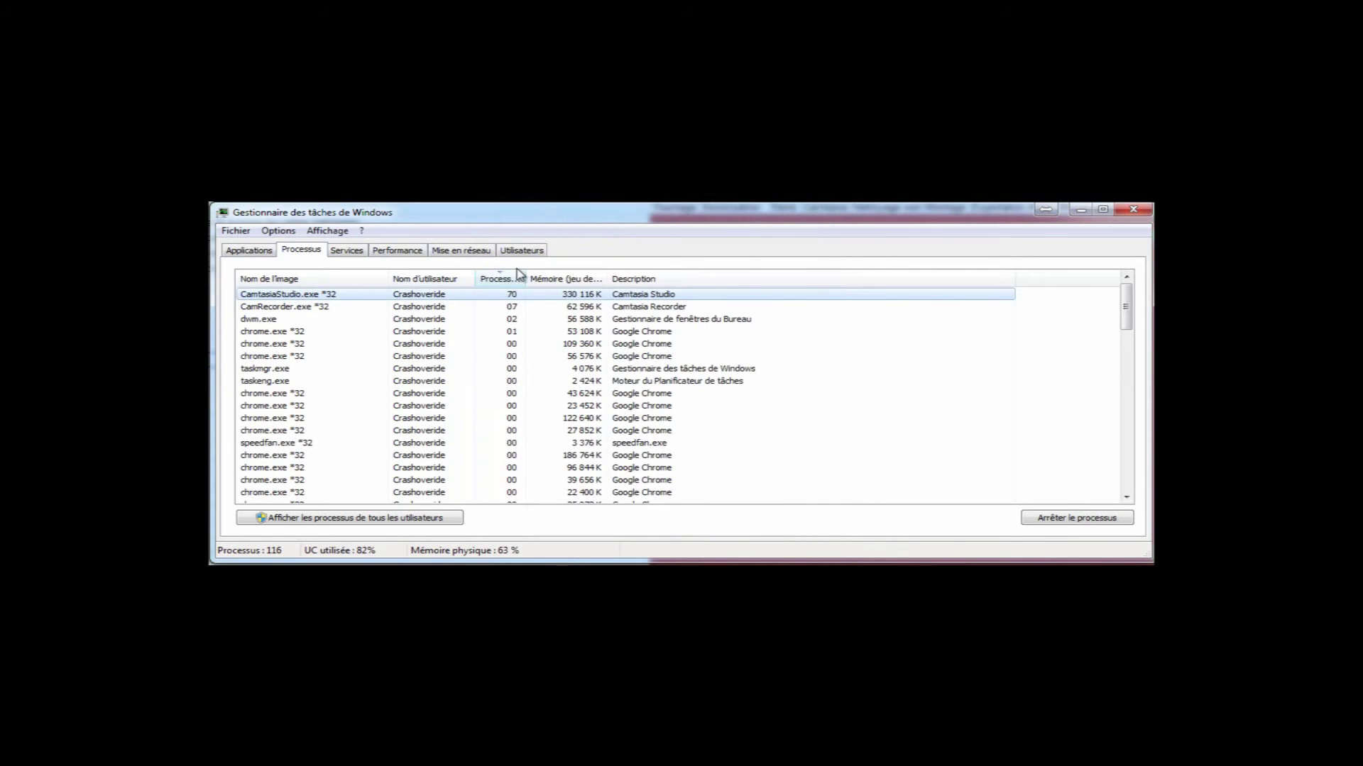
# Go to the services associated with a chrome.exe process and return to the process list.
pyautogui.rightClick(478, 343)
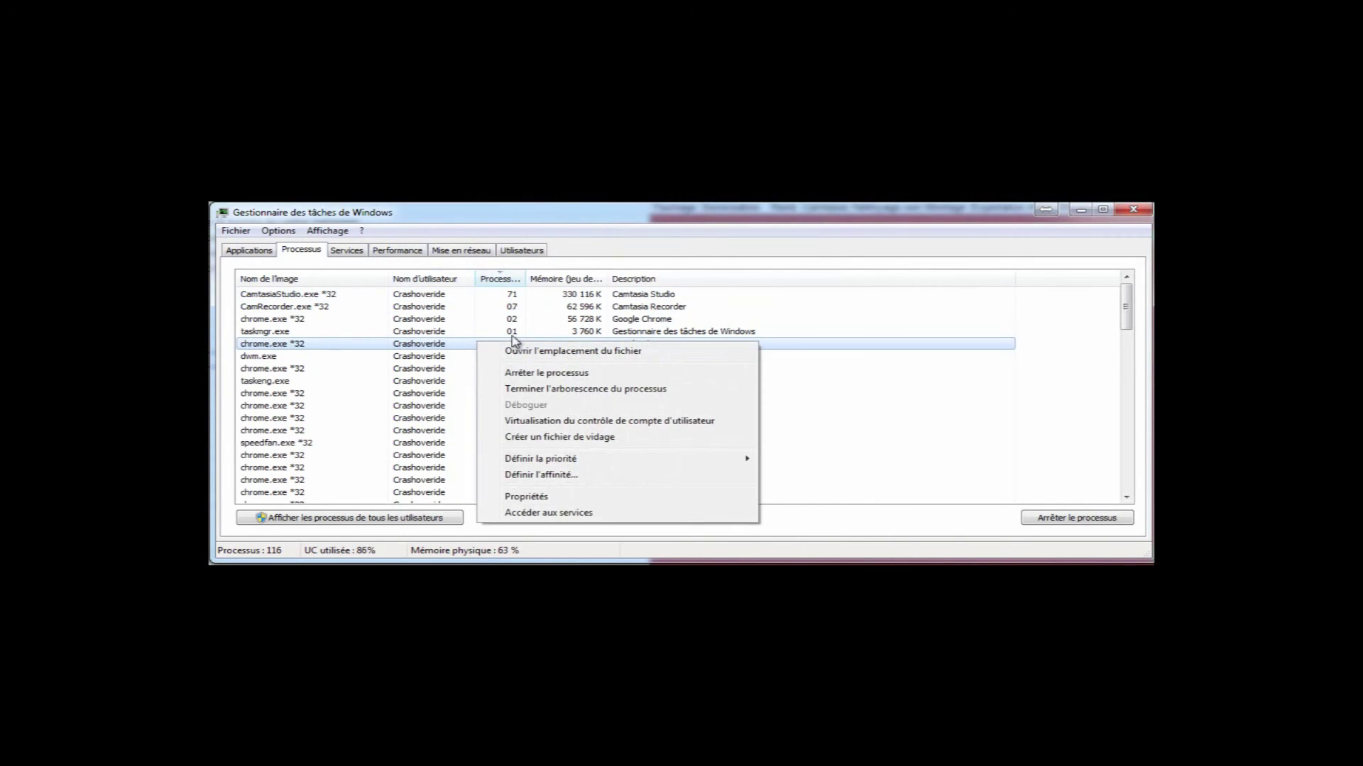
pyautogui.click(629, 515)
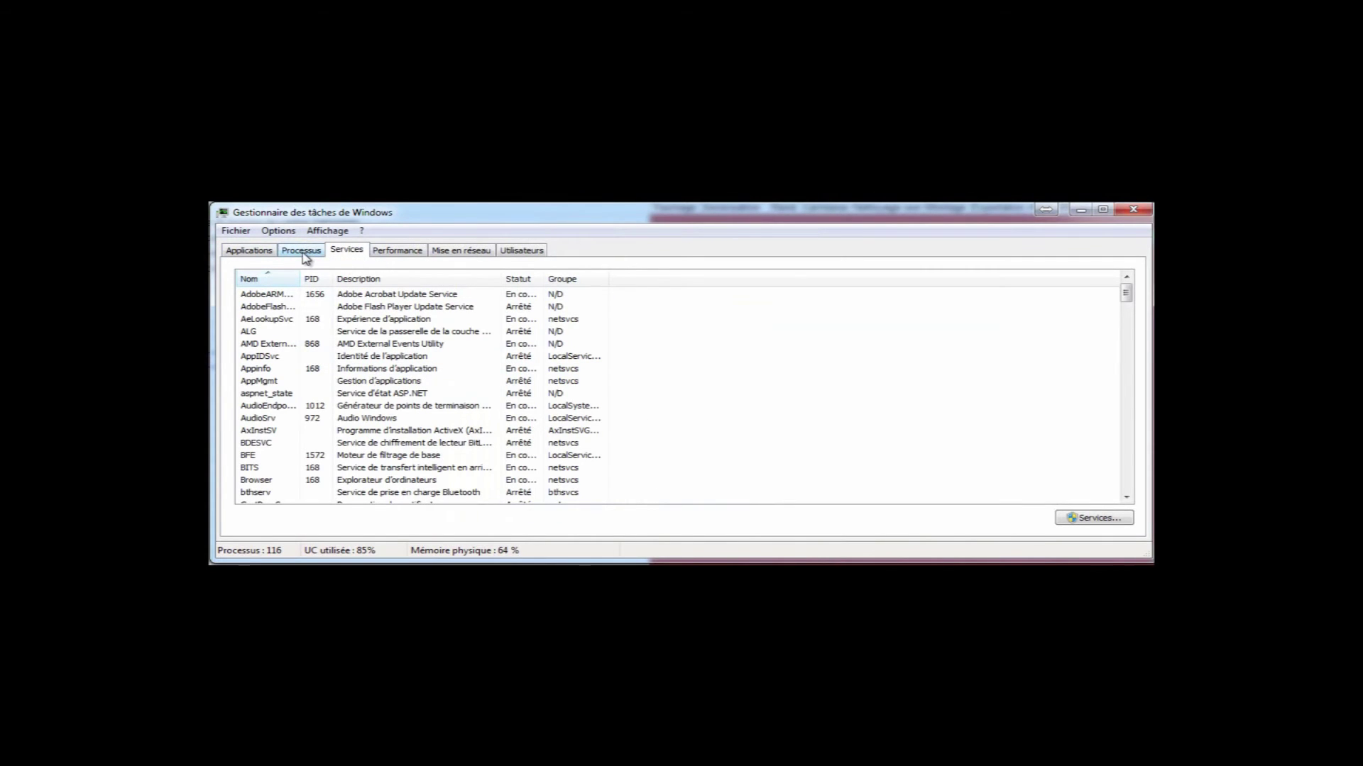
pyautogui.click(303, 253)
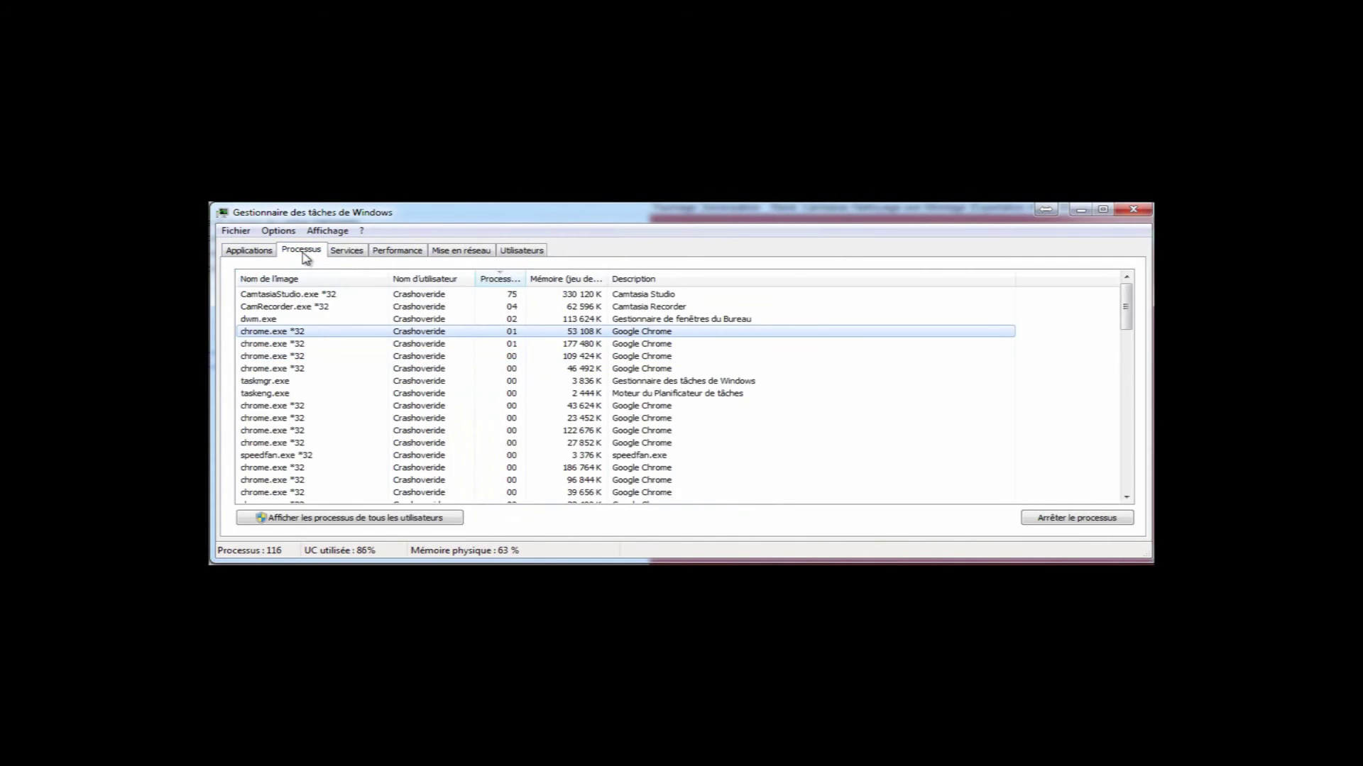
# Show the processes of all users and select MsMpEng.exe, followed by a chrome.exe process.
pyautogui.click(422, 521)
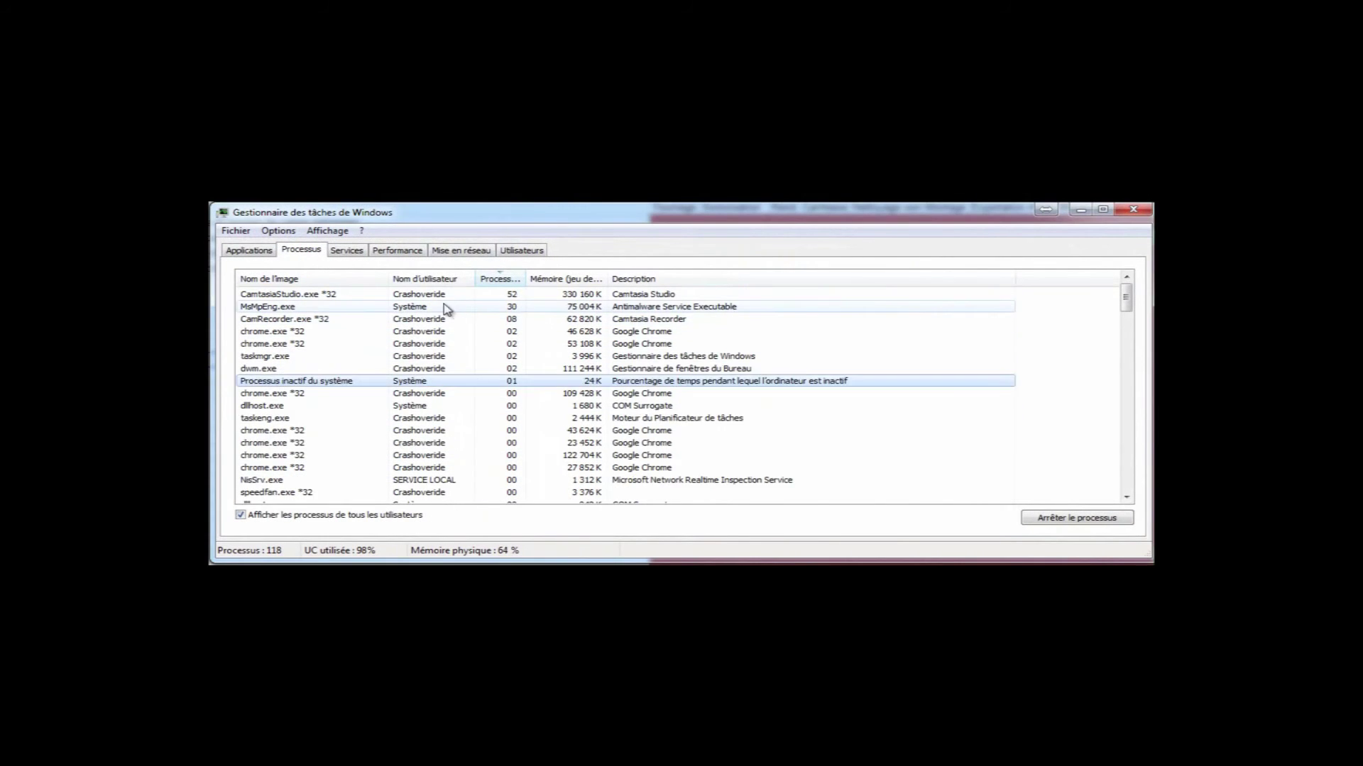
pyautogui.click(441, 310)
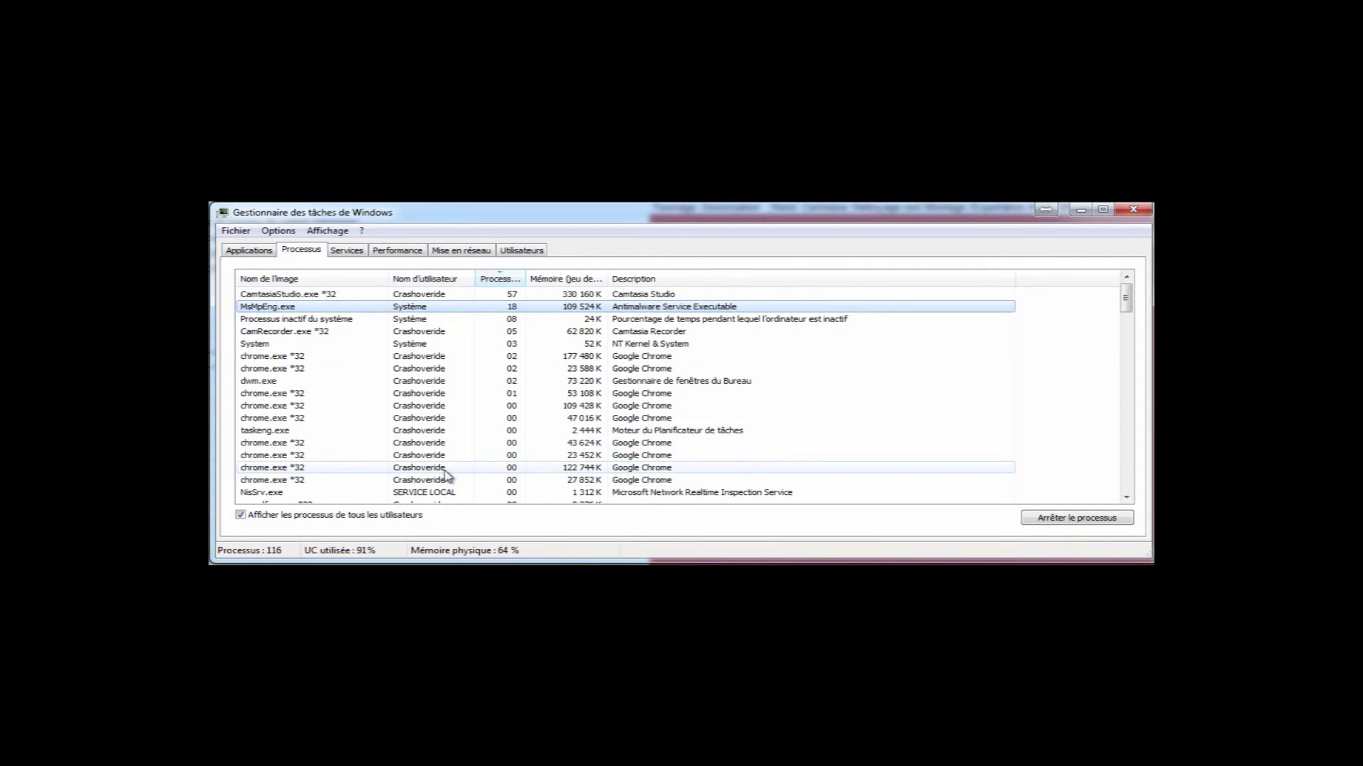
pyautogui.click(448, 488)
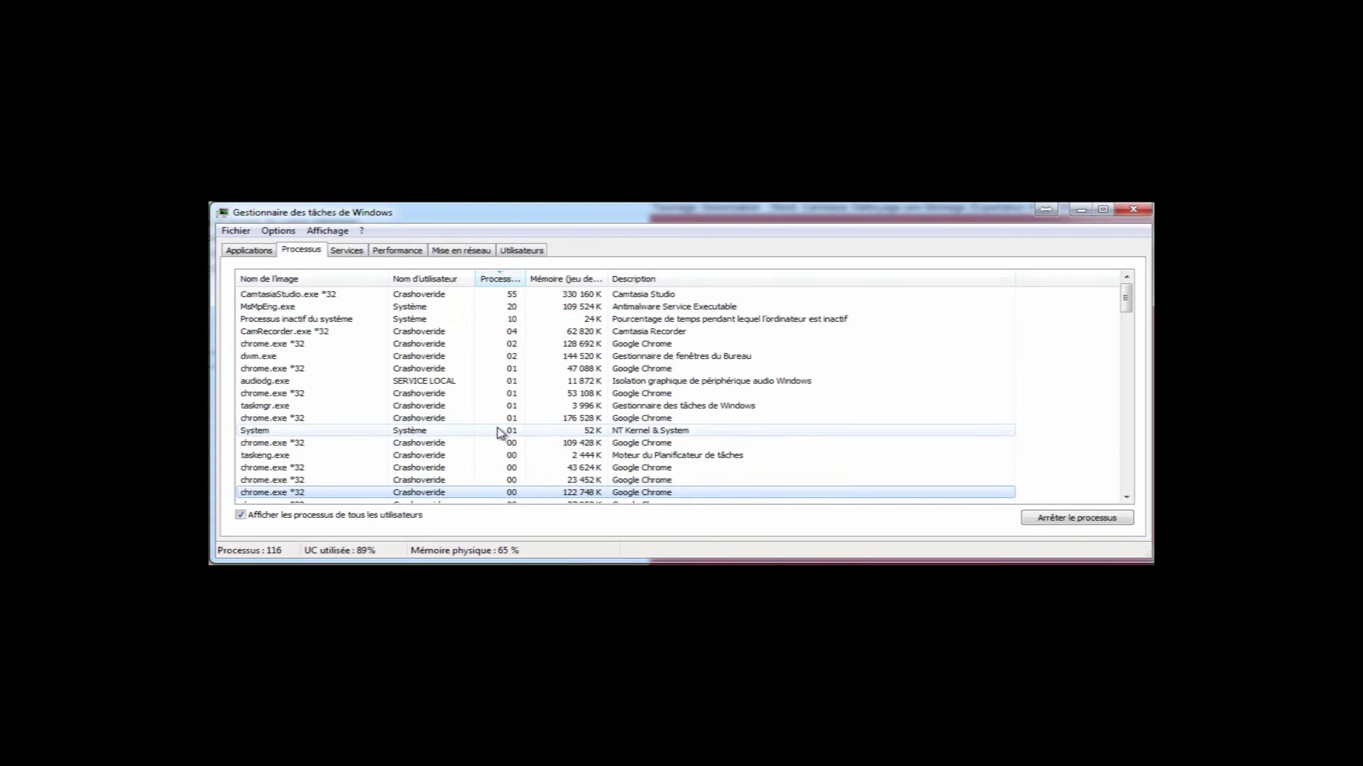
# Sort the processes by user name and locate the Système, SERVICE RÉSEAU and SERVICE LOCAL entries.
pyautogui.click(441, 280)
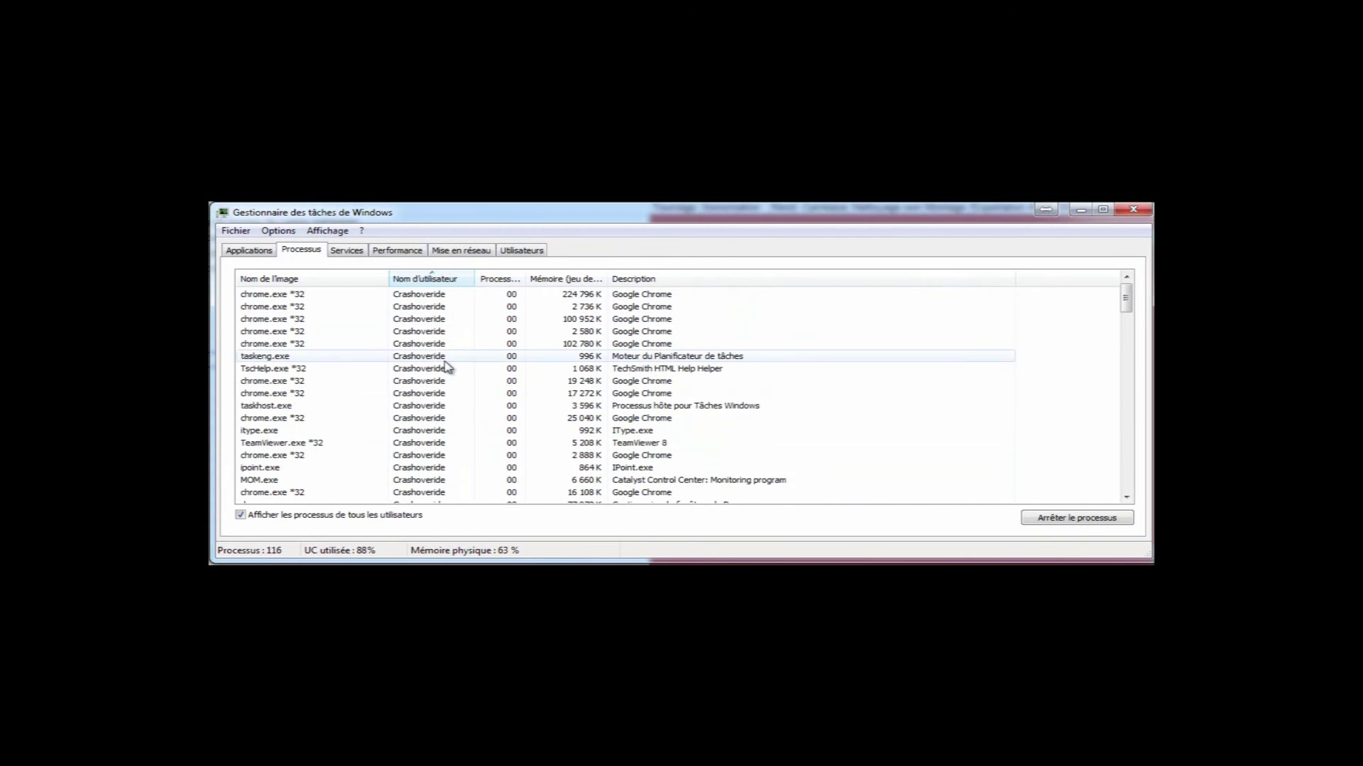
pyautogui.click(431, 282)
pyautogui.click(430, 282)
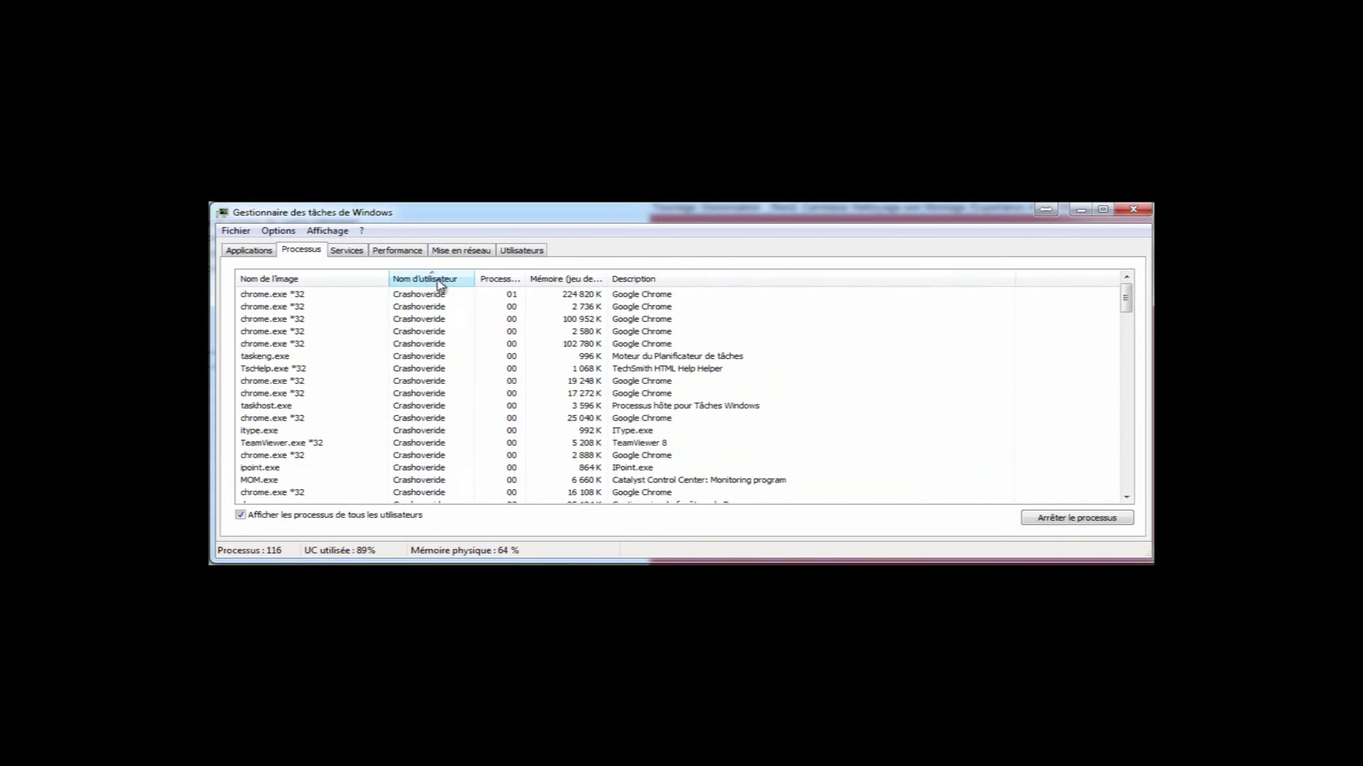
pyautogui.click(501, 281)
pyautogui.click(436, 282)
pyautogui.click(441, 284)
pyautogui.scroll(-9, 457, 350)
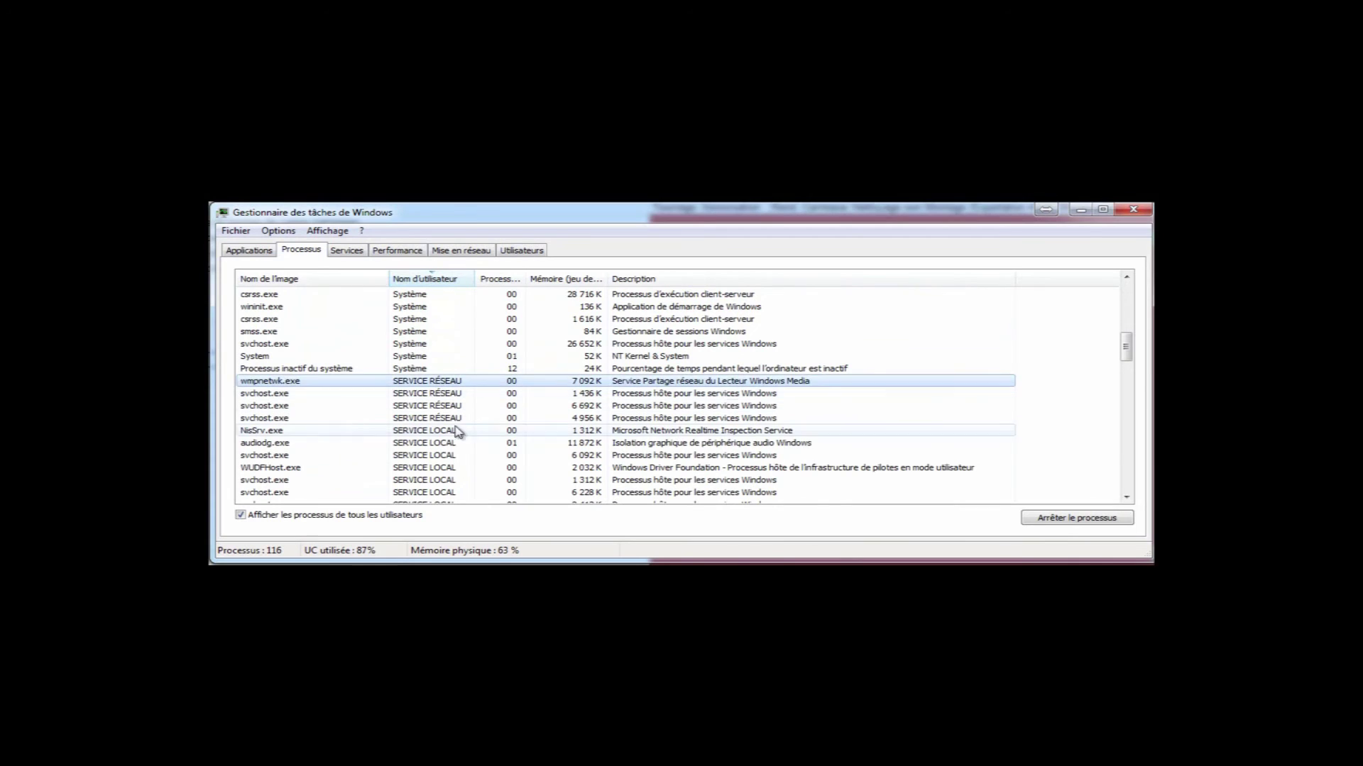
# Select audiodg.exe and examine the commands available for a svchost.exe process run by SERVICE LOCAL.
pyautogui.click(440, 444)
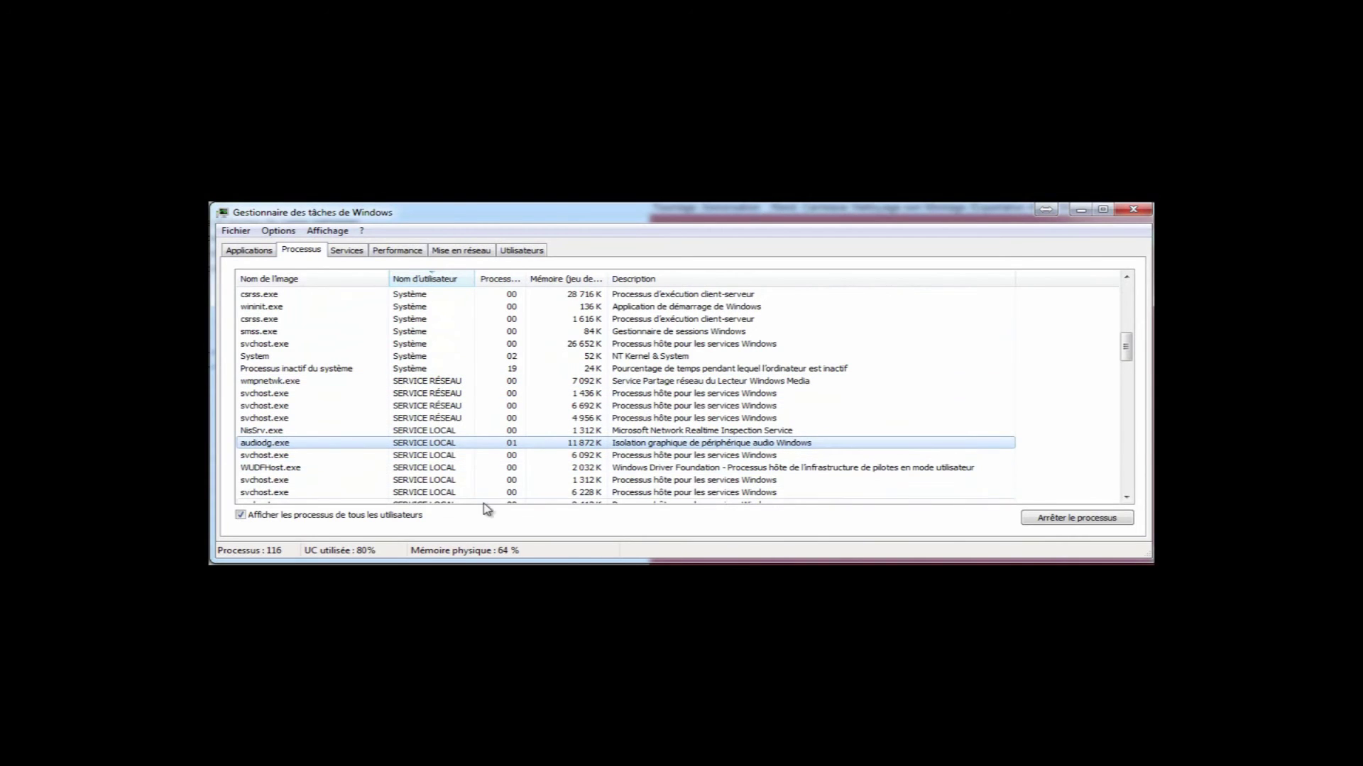
pyautogui.scroll(-1, 597, 481)
pyautogui.scroll(-2, 596, 481)
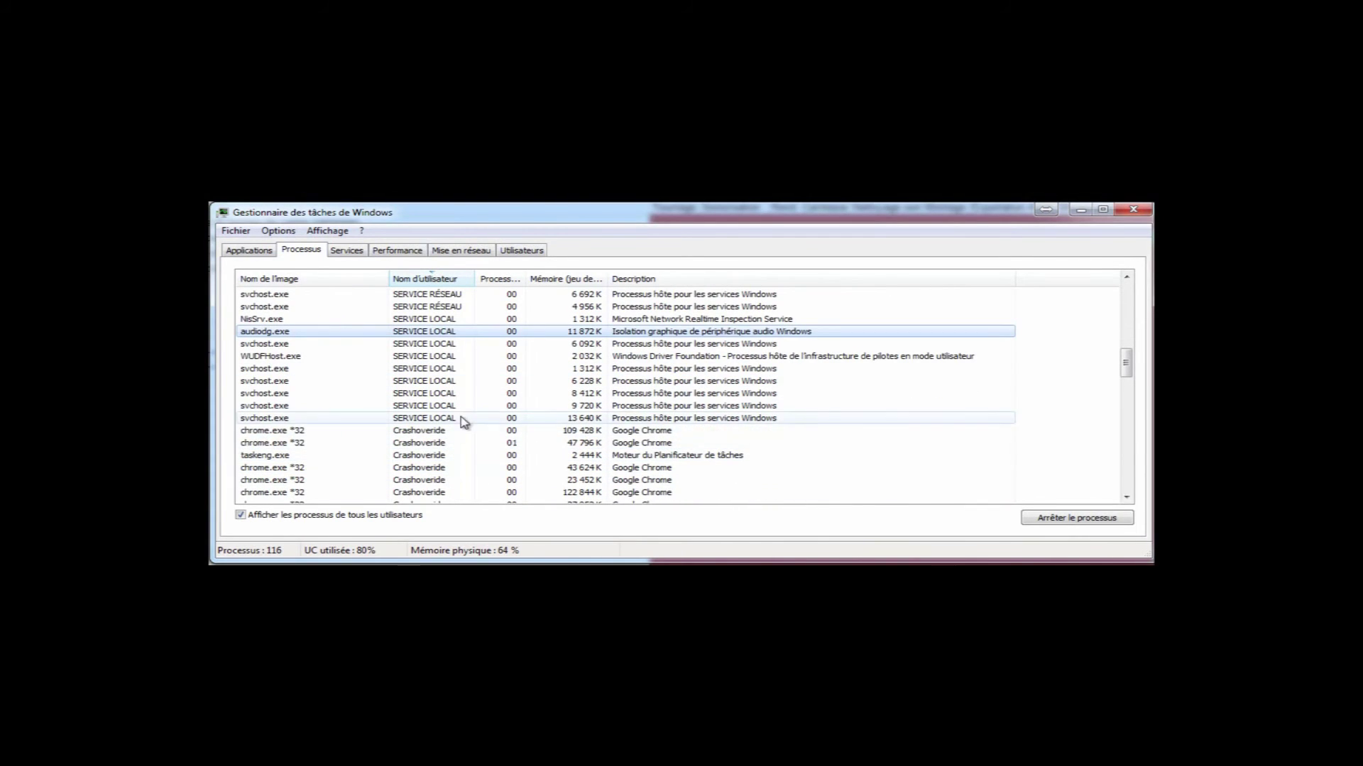
pyautogui.rightClick(426, 369)
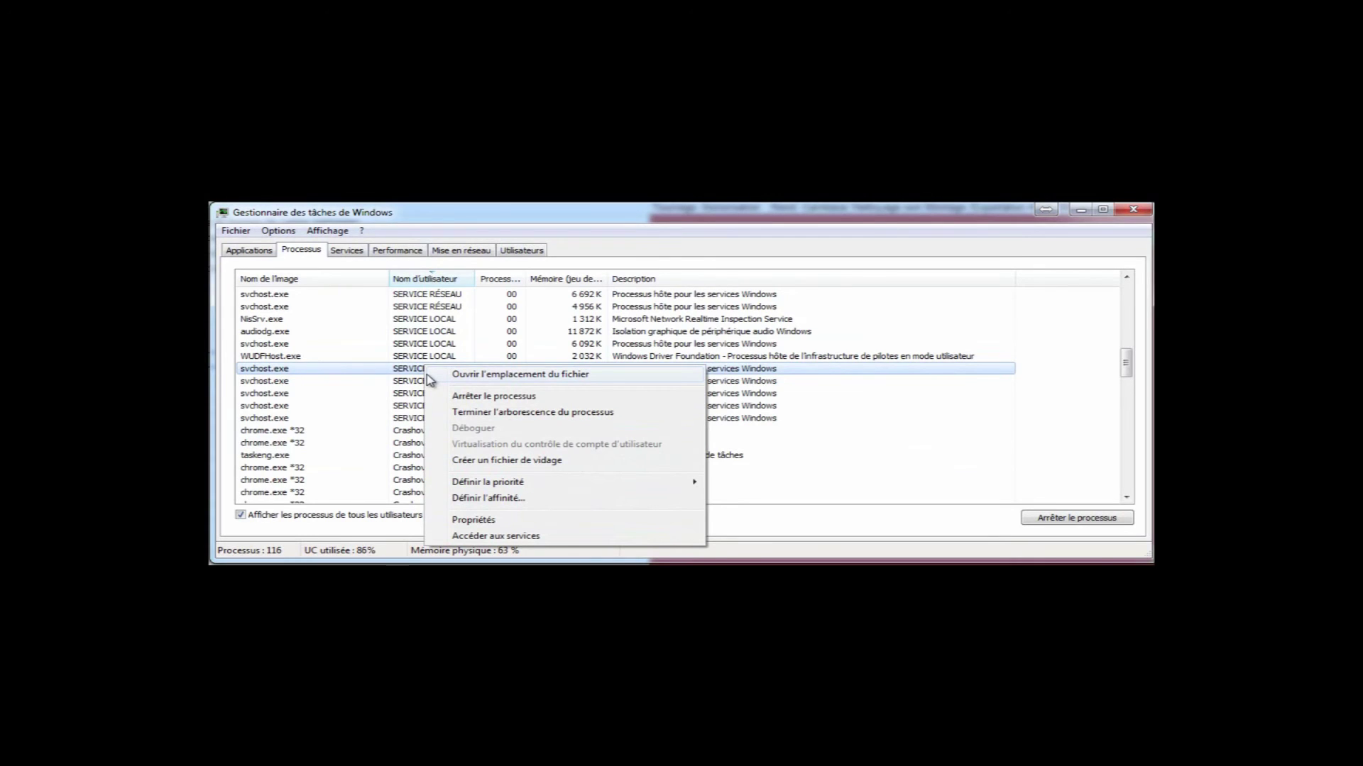
# Display the services list, widen its name, group and description columns, and select the ALG service.
pyautogui.click(454, 319)
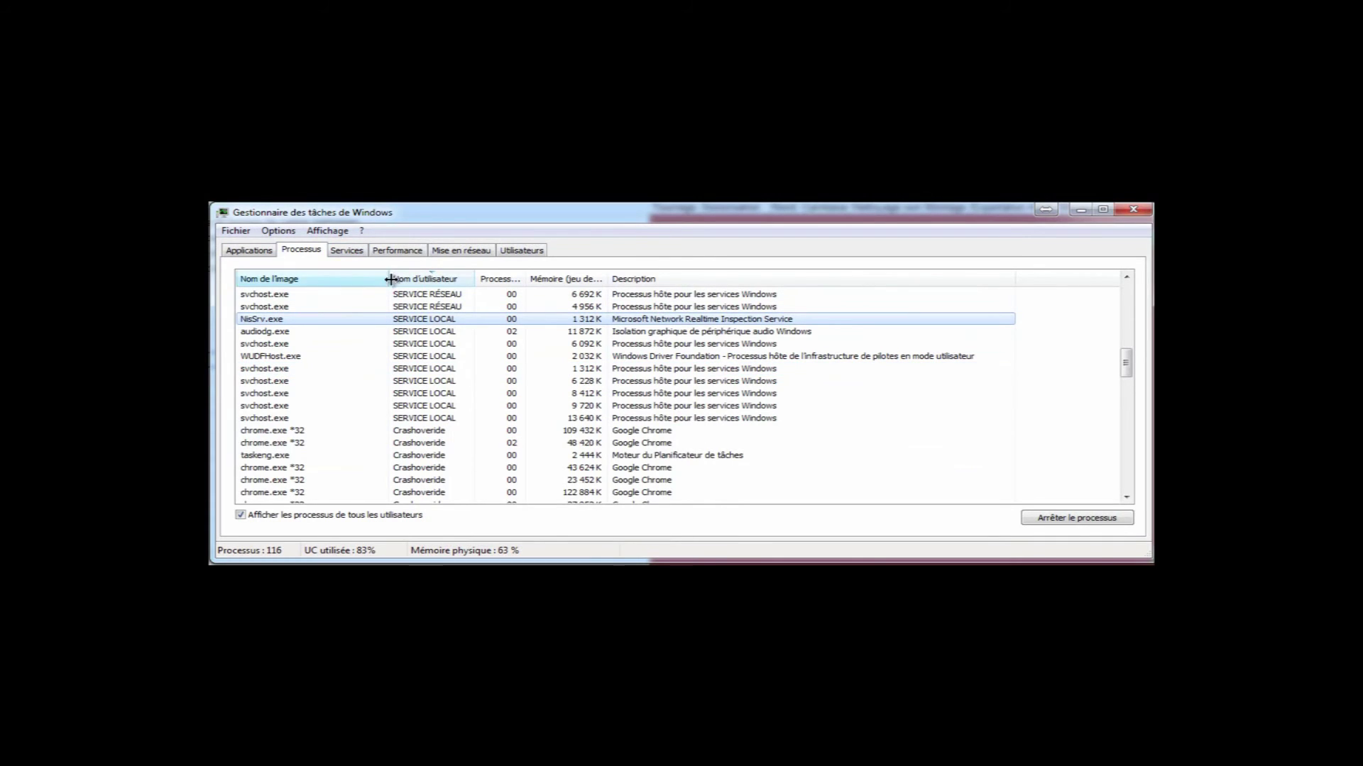
pyautogui.click(347, 252)
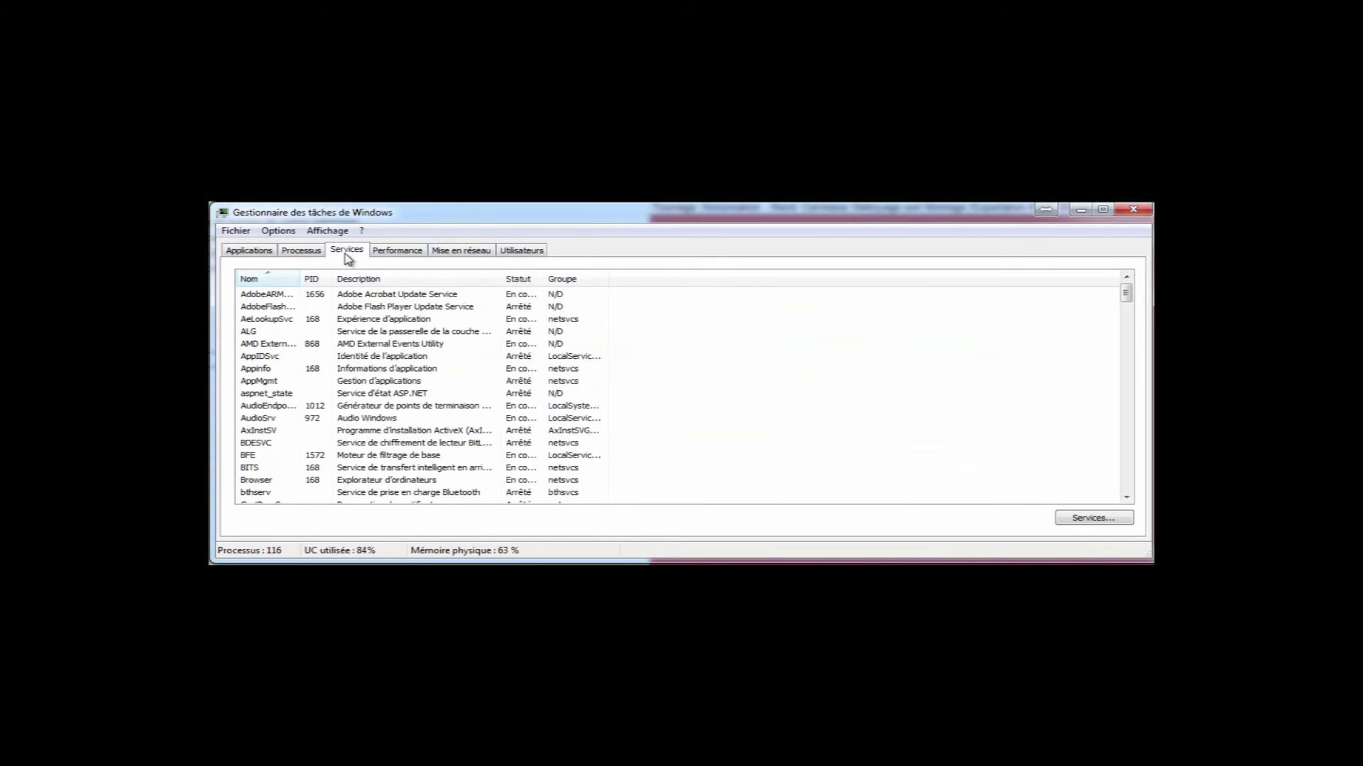
pyautogui.moveTo(299, 279); pyautogui.dragTo(457, 275)
pyautogui.moveTo(669, 276); pyautogui.dragTo(947, 279)
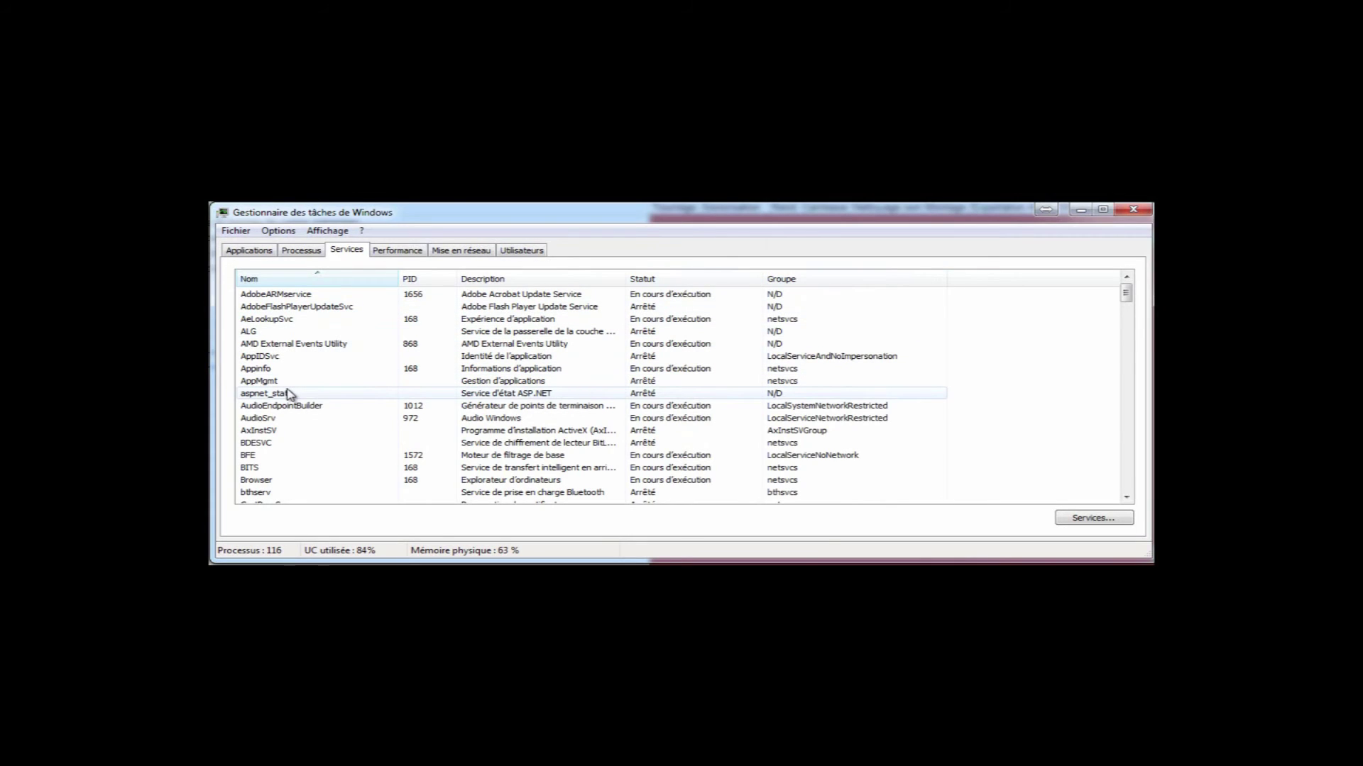
pyautogui.click(339, 332)
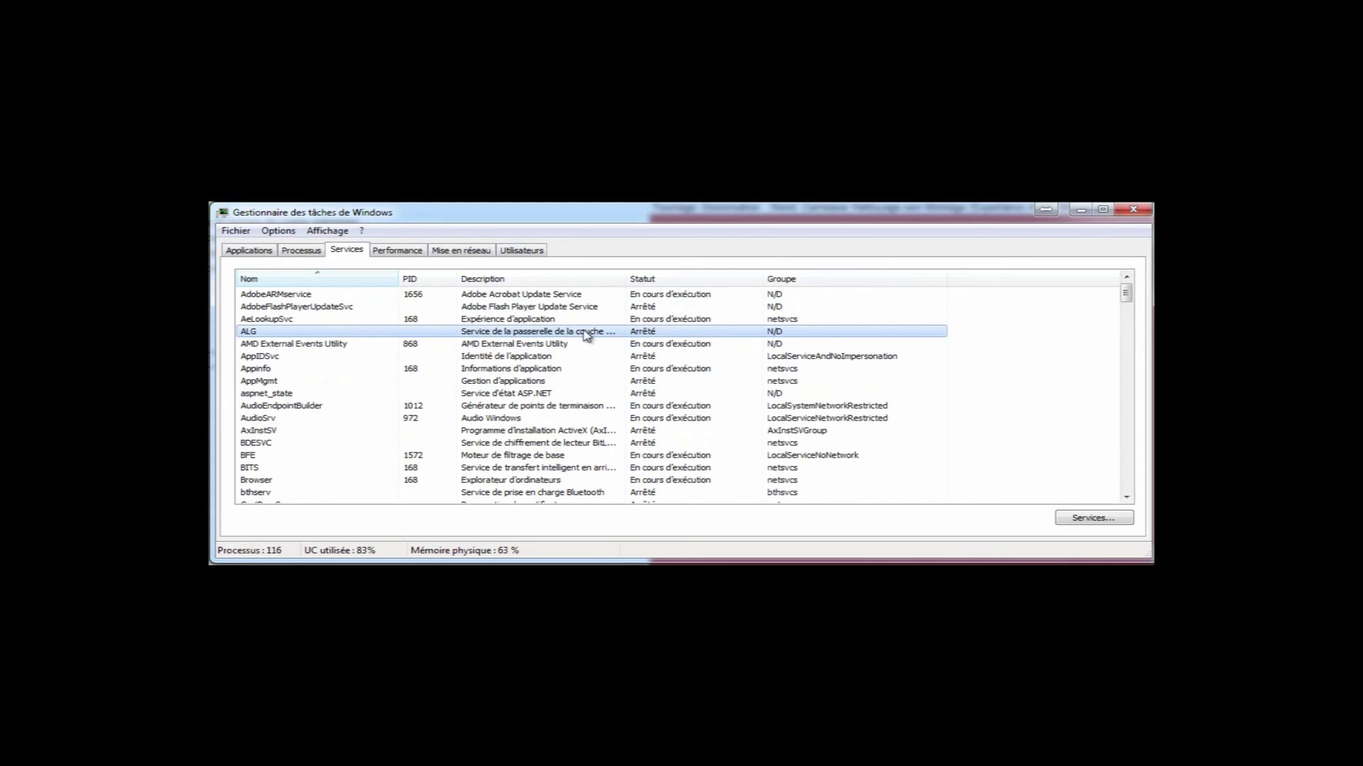
pyautogui.moveTo(624, 277); pyautogui.dragTo(672, 268)
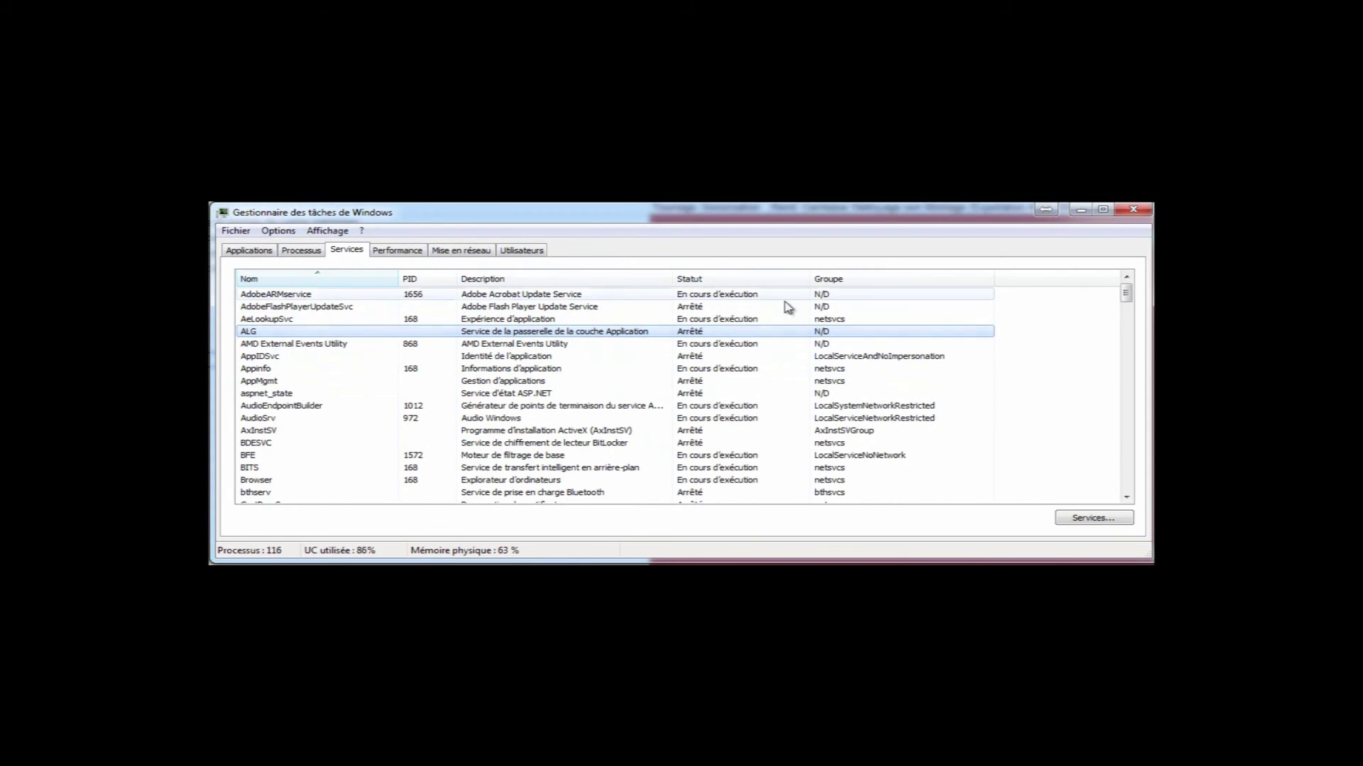
# Sort the services by status with the running ones first and go to the process behind AdobeARMservice.
pyautogui.click(739, 281)
pyautogui.click(741, 283)
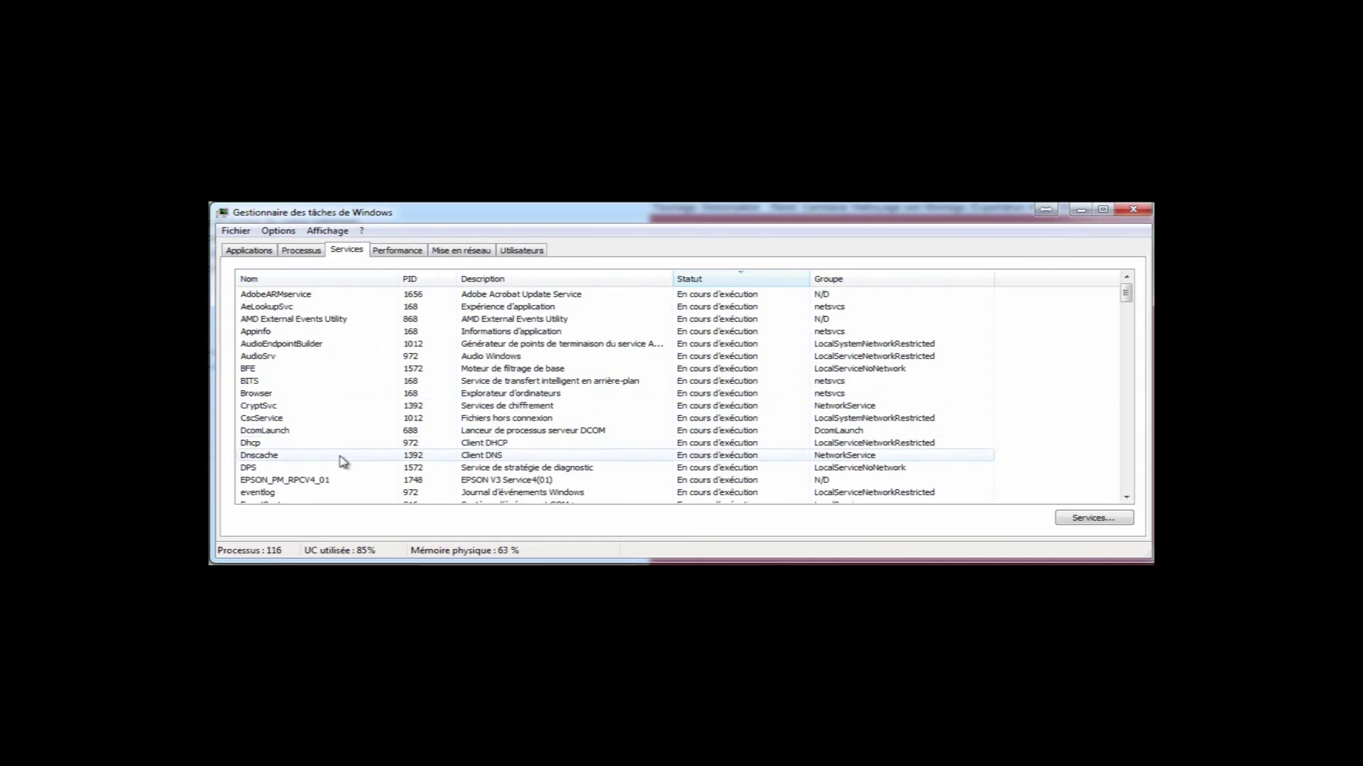
pyautogui.rightClick(291, 295)
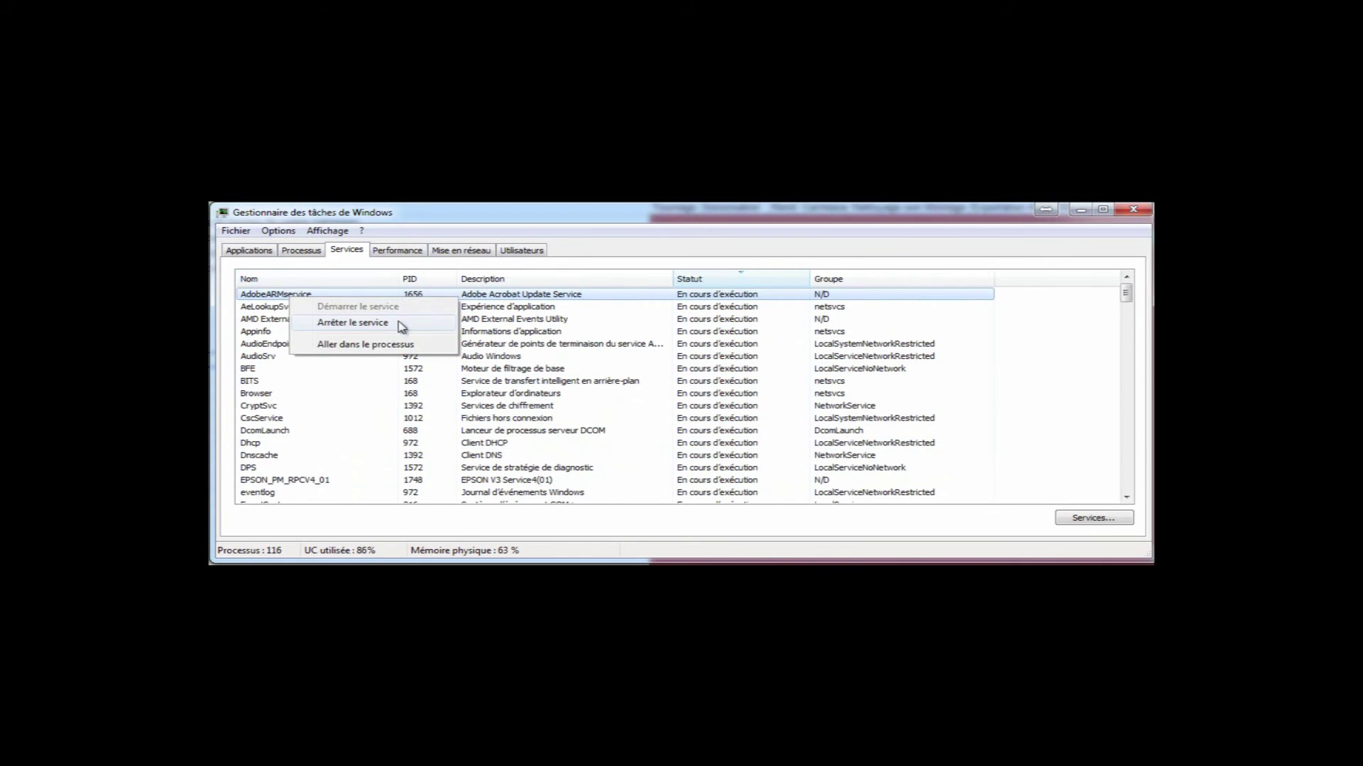
pyautogui.click(410, 347)
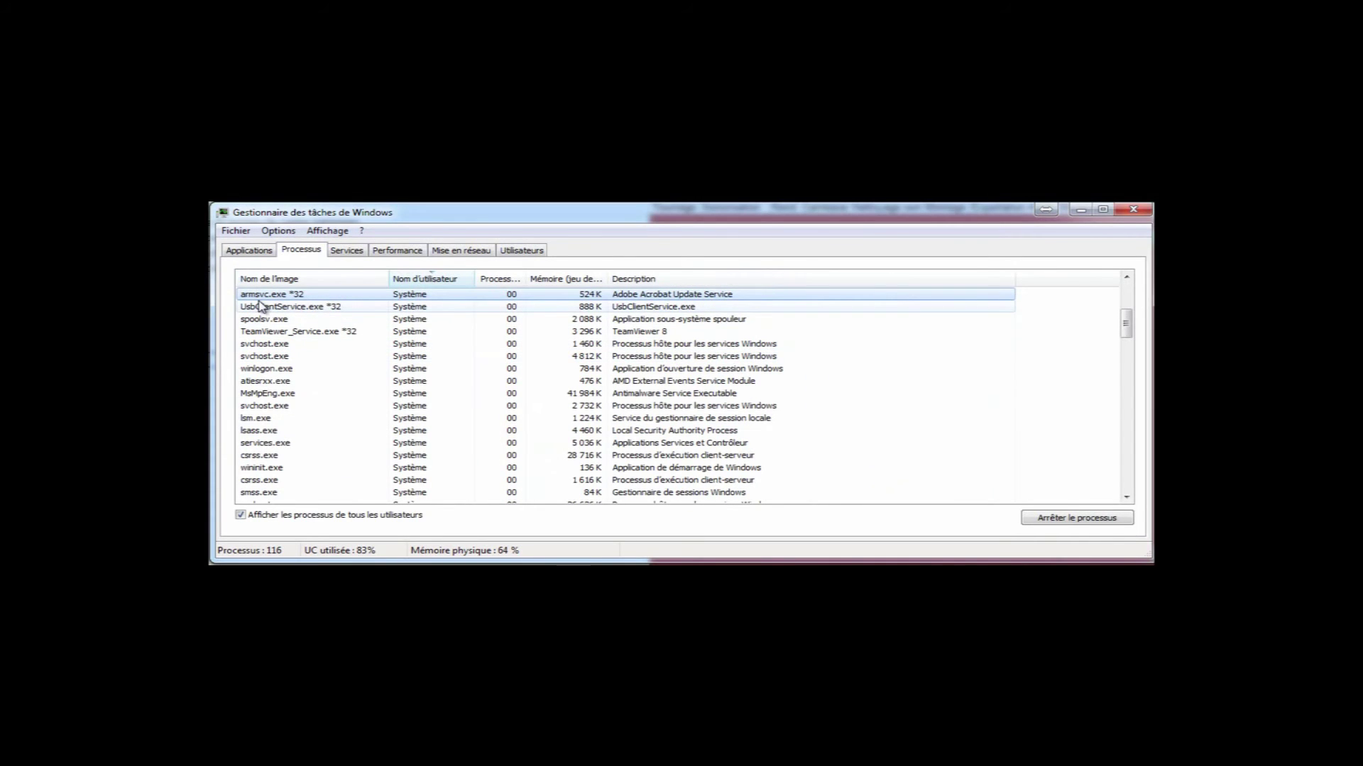
# Return to the services list and go to the process associated with AeLookupSvc.
pyautogui.click(348, 250)
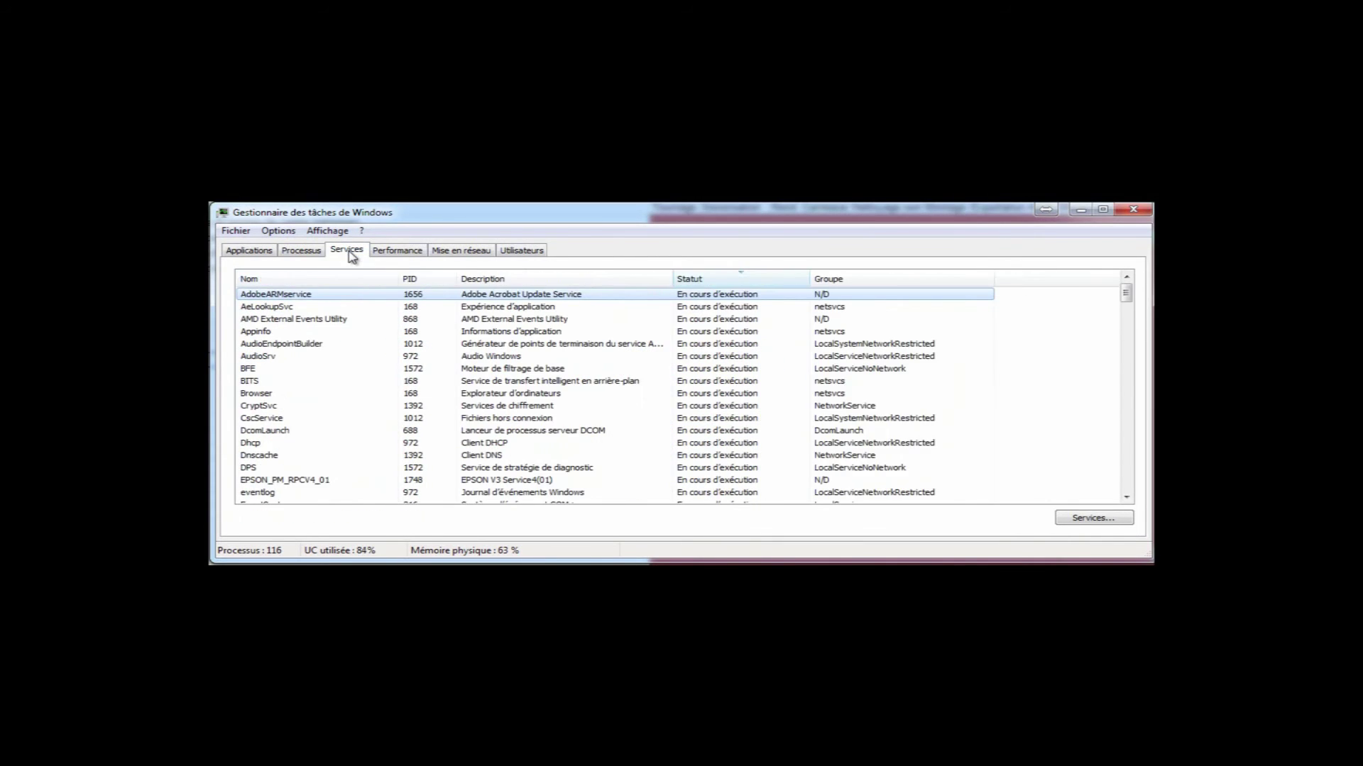
pyautogui.click(284, 308)
pyautogui.rightClick(285, 312)
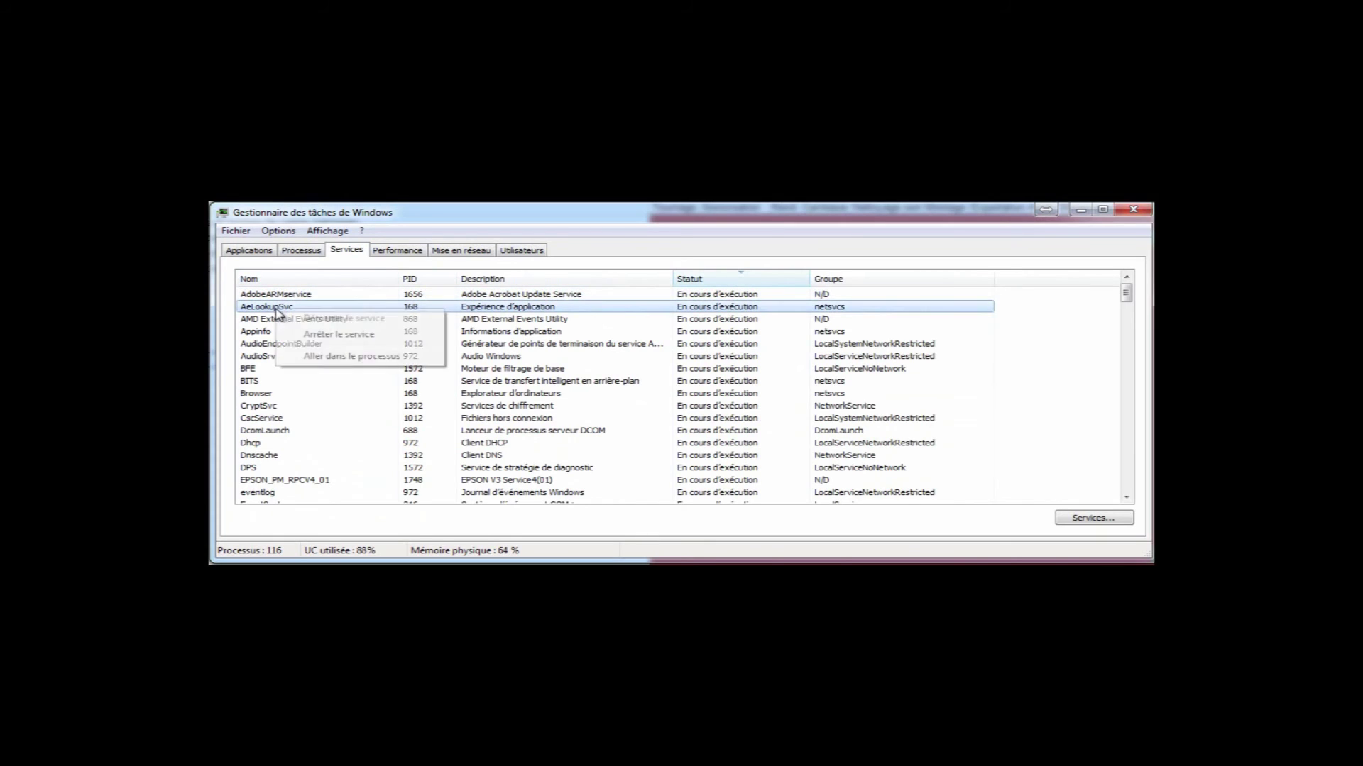
pyautogui.click(342, 357)
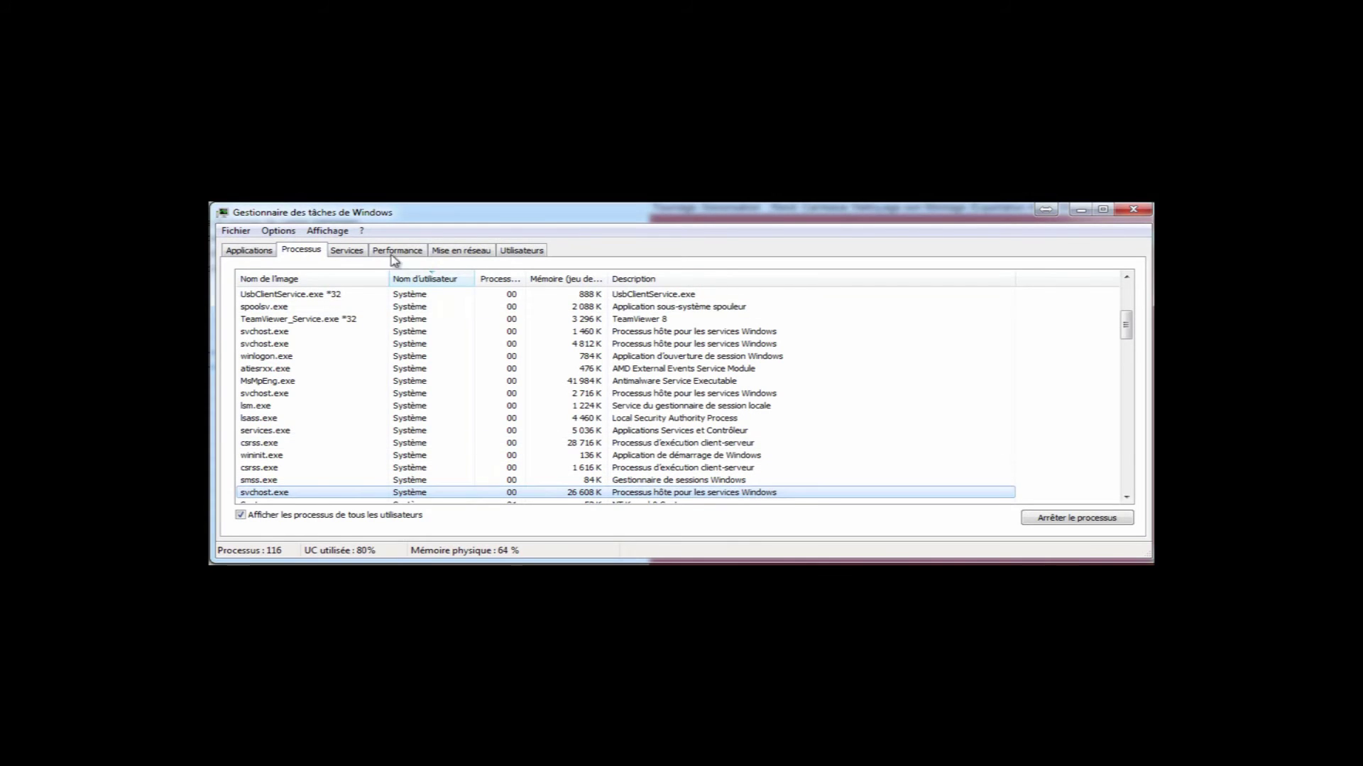
# Open the full Services console from the services list, examine the commands available for Windows Connect Now near the list's end, and close the console.
pyautogui.click(348, 252)
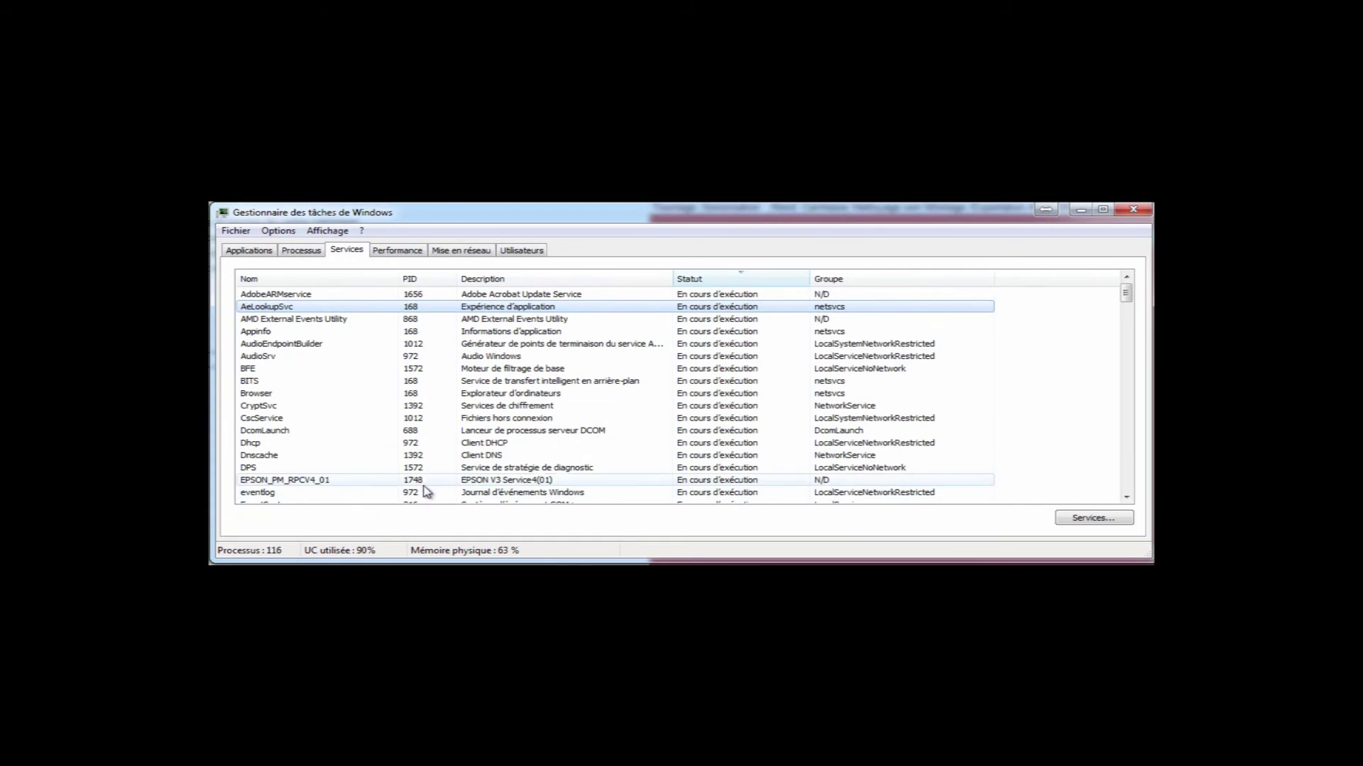
pyautogui.click(1088, 520)
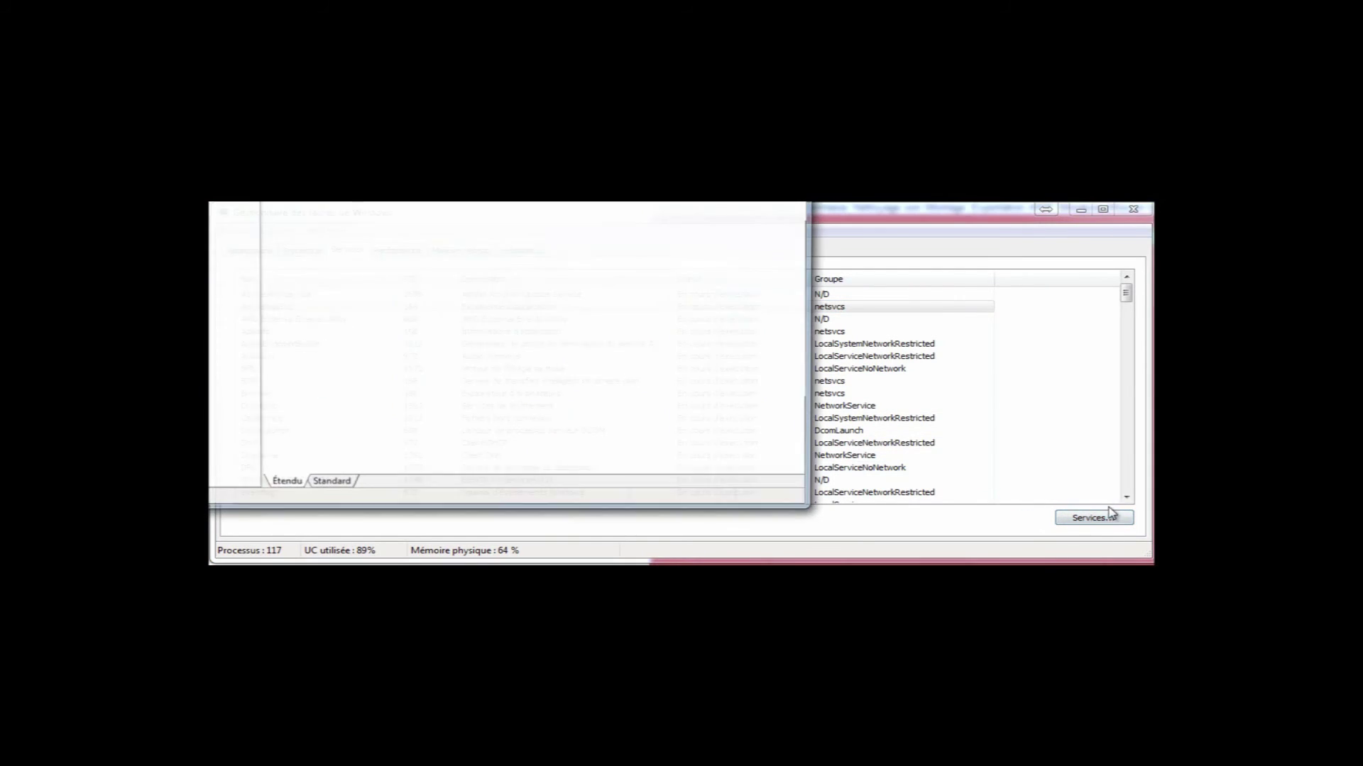
pyautogui.moveTo(572, 83); pyautogui.dragTo(702, 246)
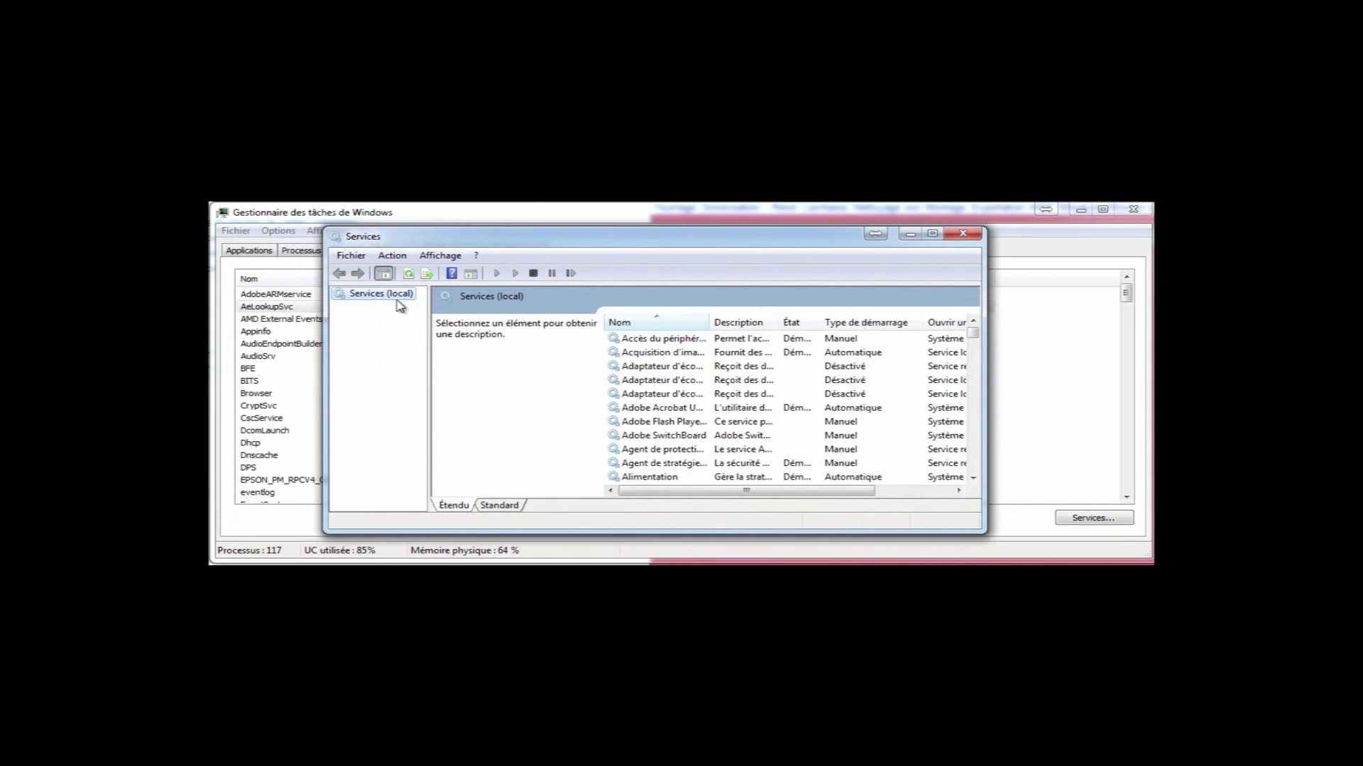
pyautogui.moveTo(974, 333); pyautogui.dragTo(973, 470)
pyautogui.rightClick(665, 381)
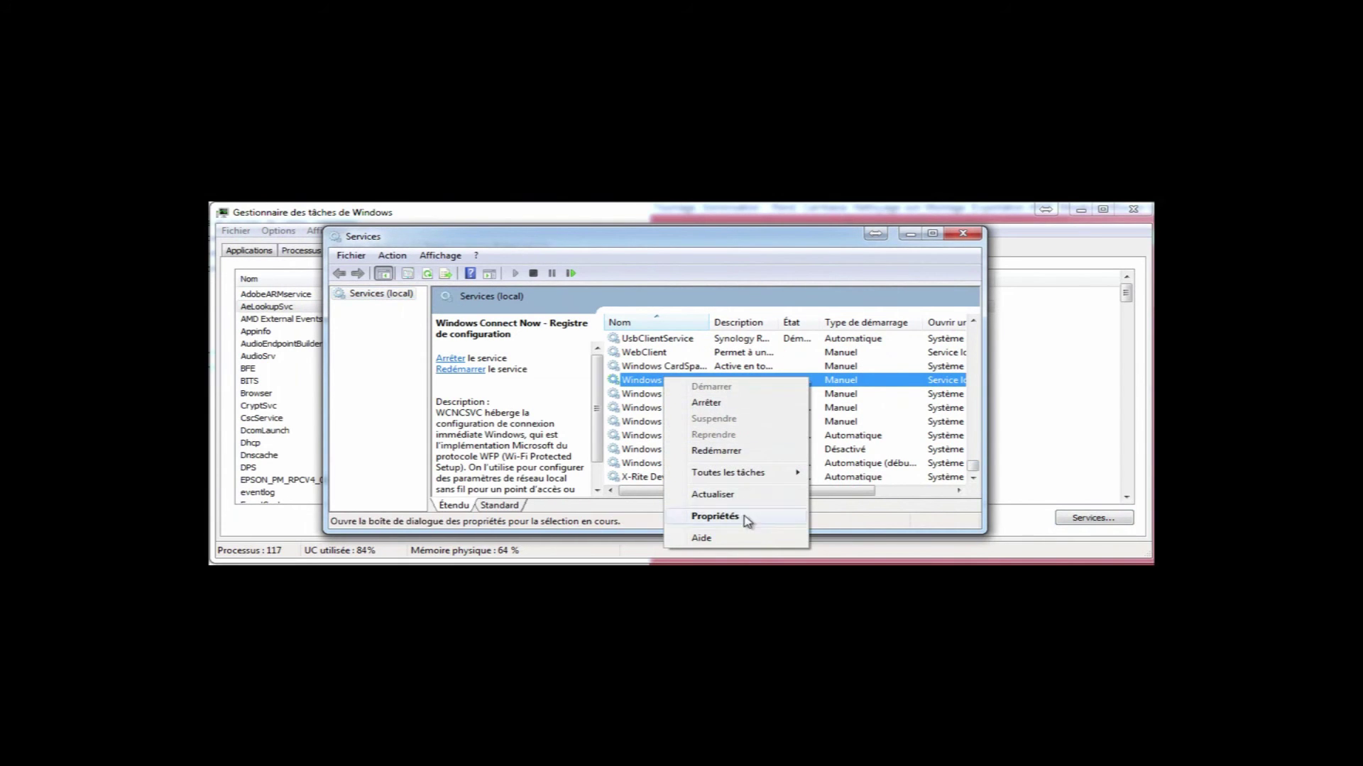
pyautogui.click(784, 240)
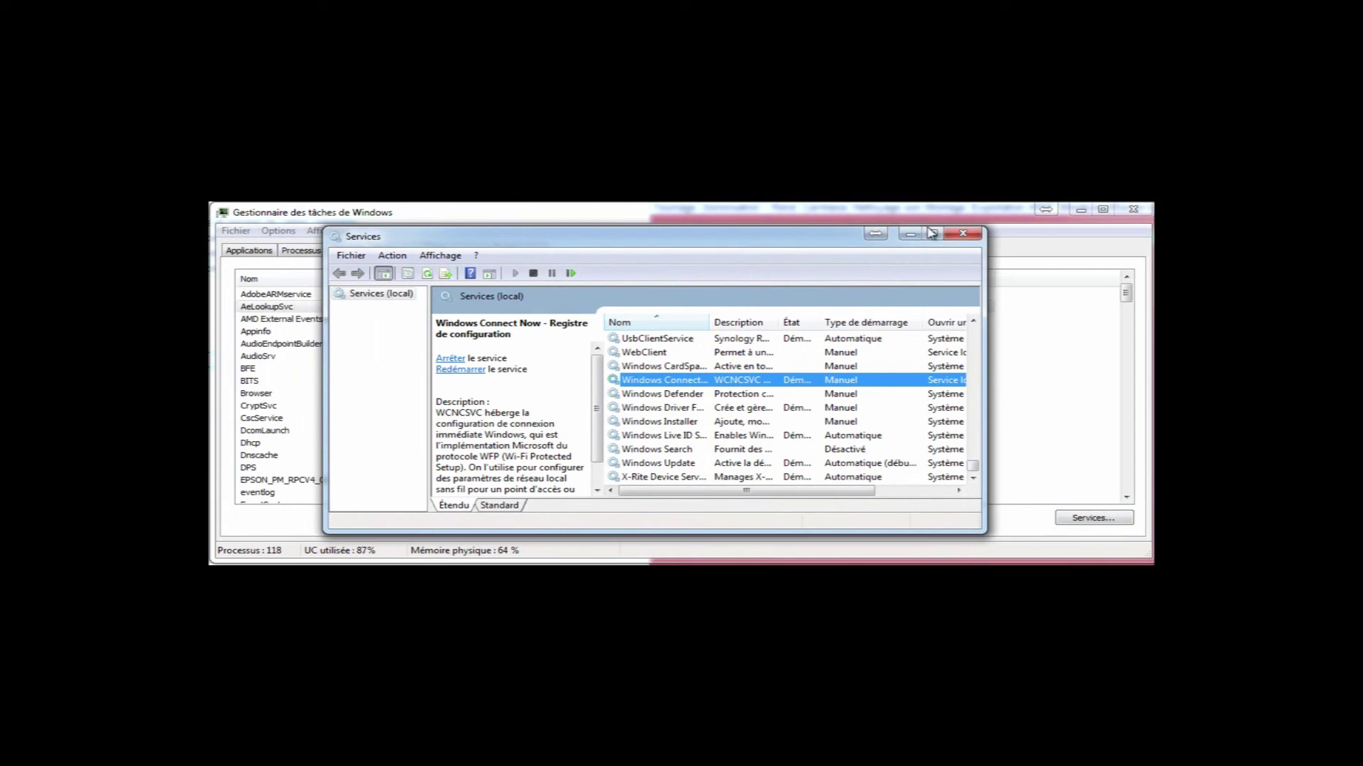
pyautogui.click(963, 235)
# Examine the processor and memory performance graphs and the system figures for threads and uptime.
pyautogui.click(395, 255)
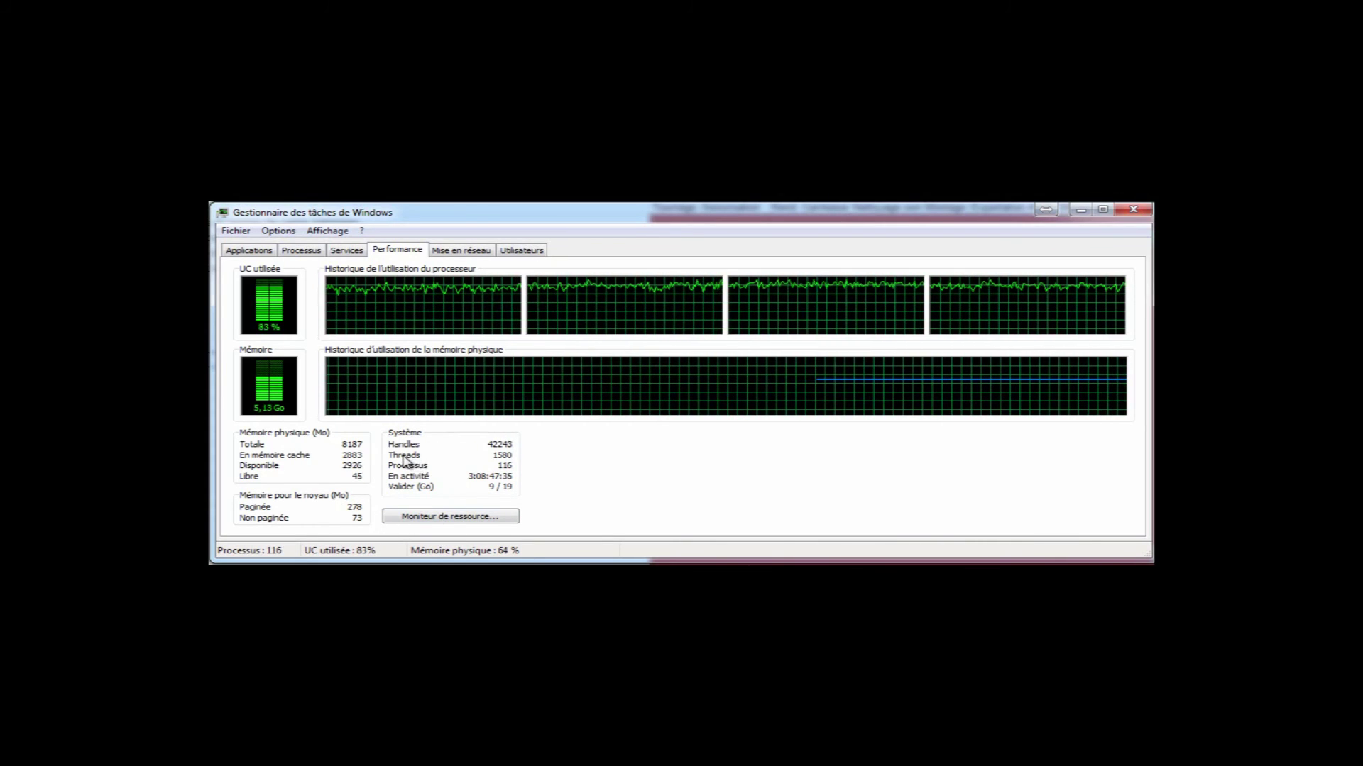
pyautogui.moveTo(516, 455); pyautogui.dragTo(490, 456)
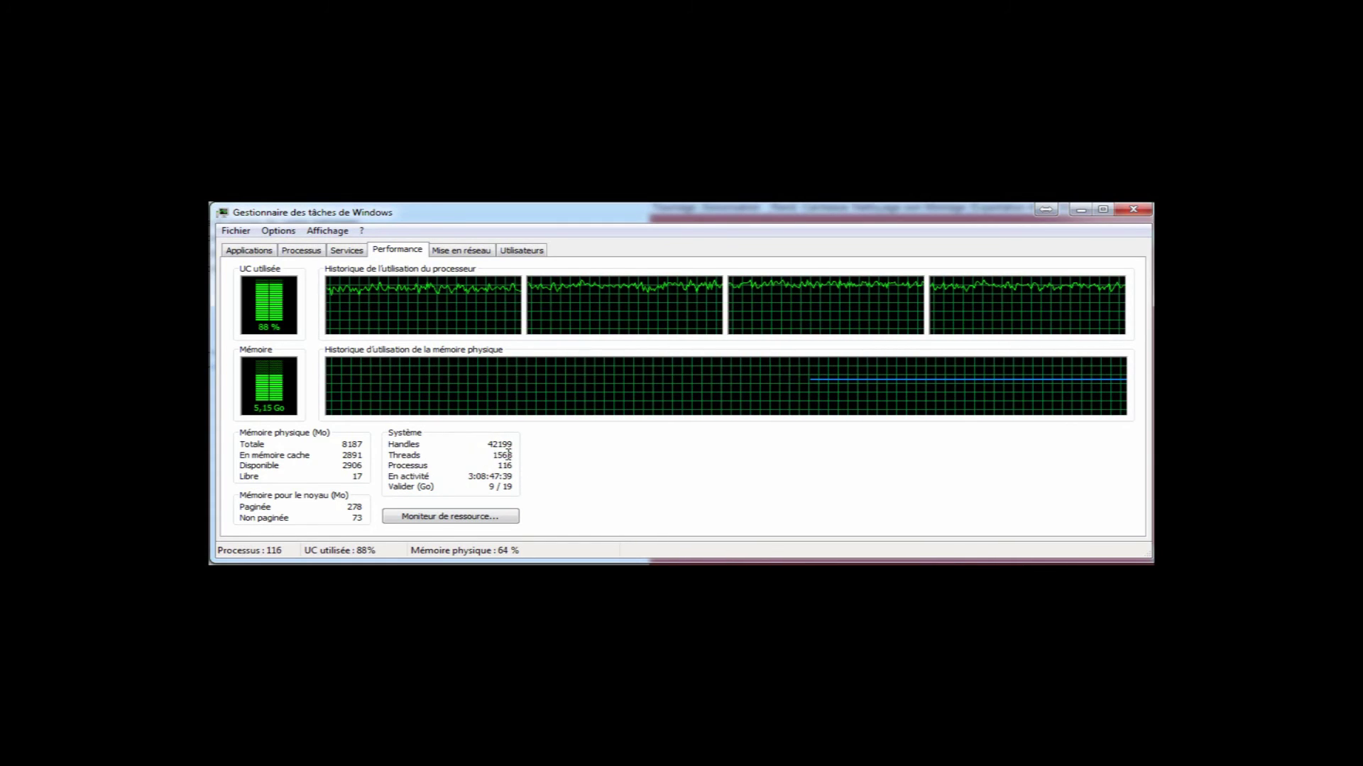
pyautogui.moveTo(466, 476); pyautogui.dragTo(512, 476)
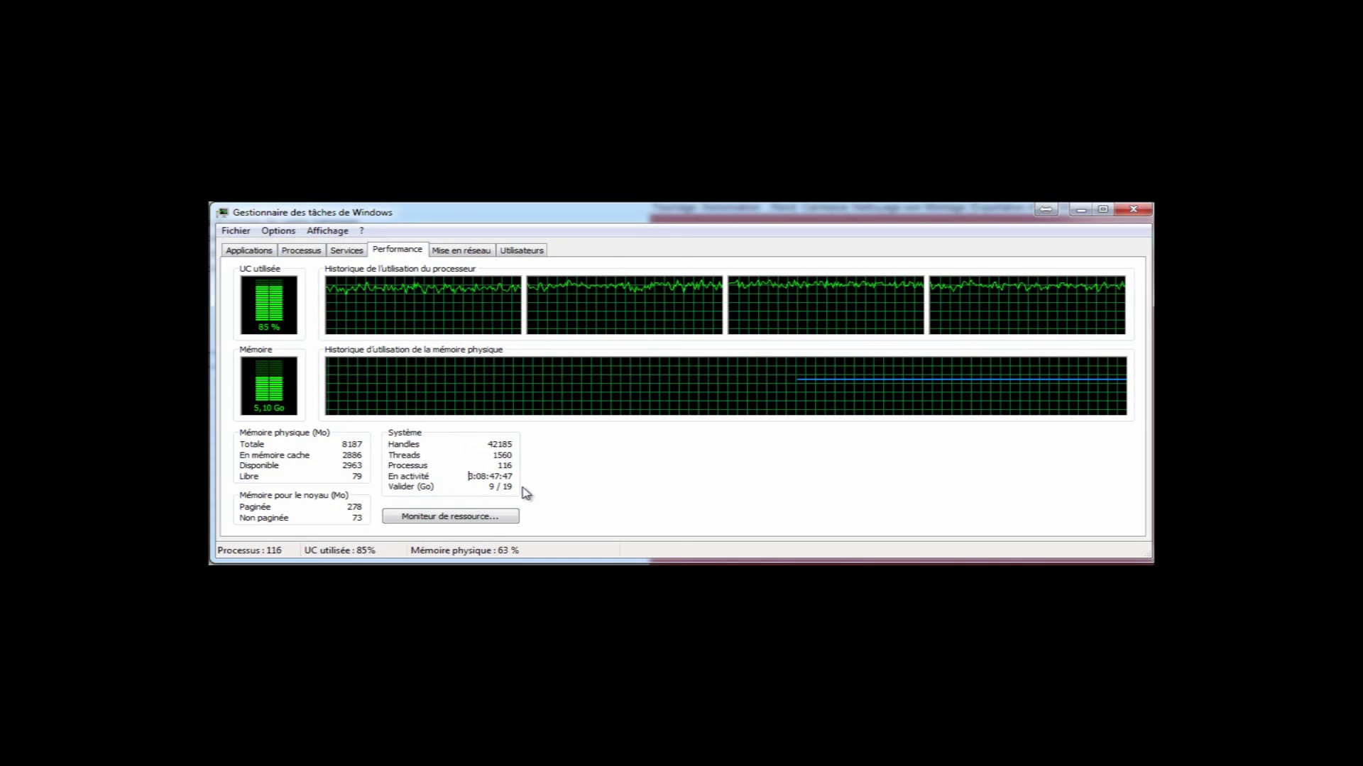
# Open the Resource Monitor from the performance view, look over its overview, and close it.
pyautogui.click(473, 522)
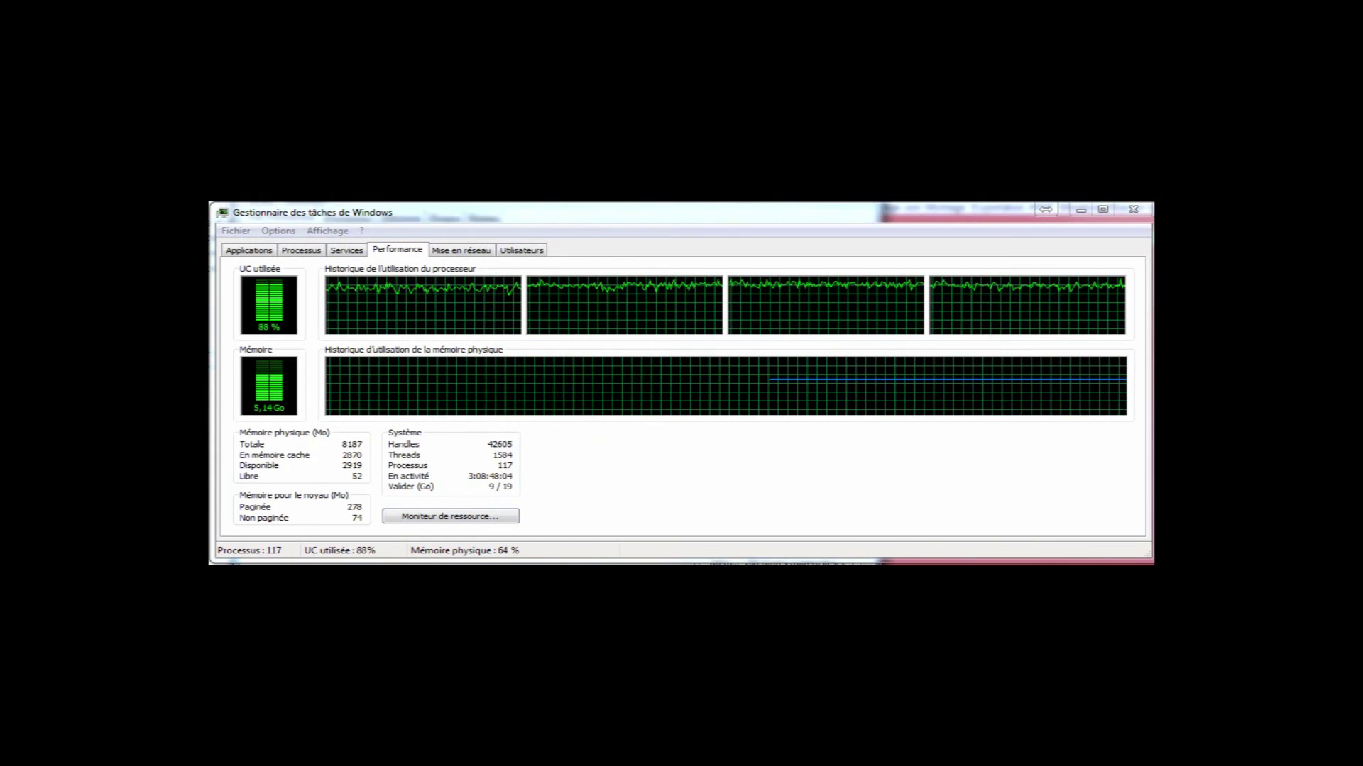
pyautogui.click(287, 233)
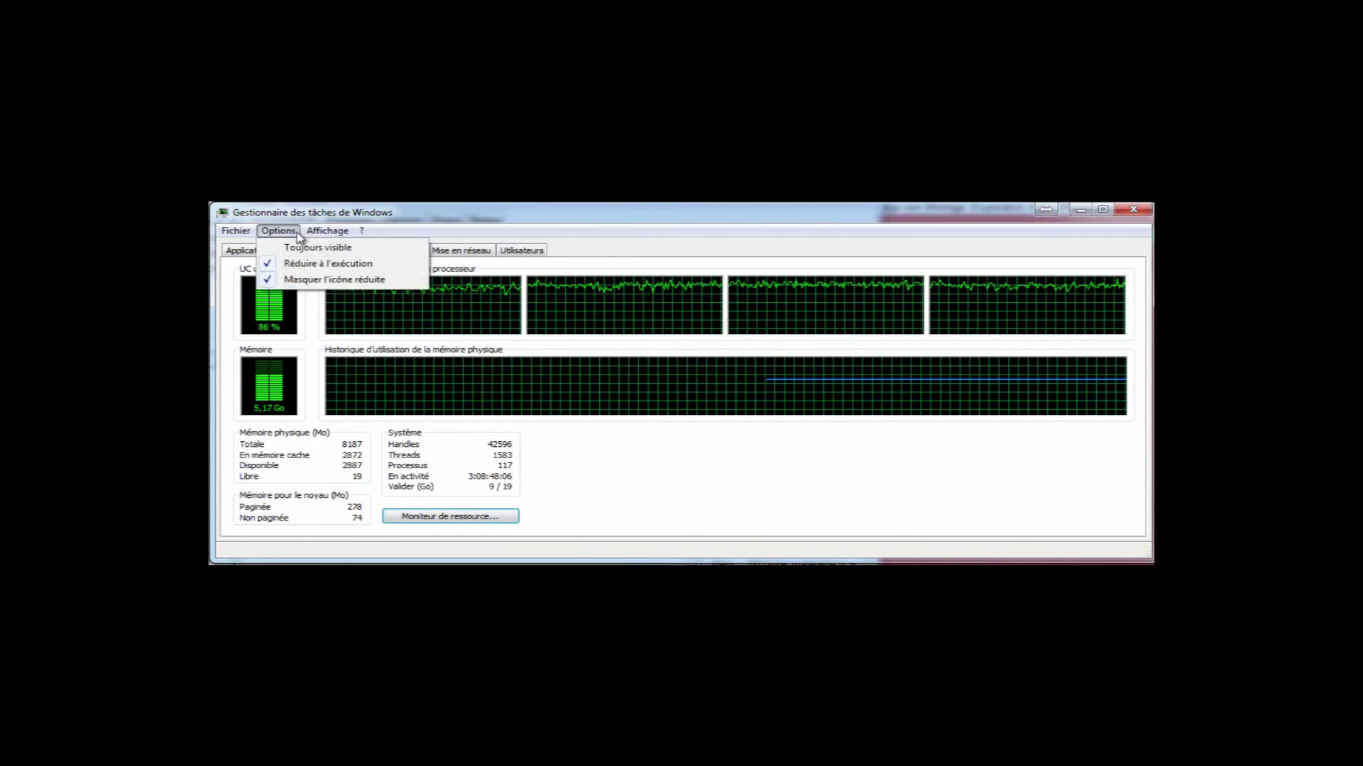
pyautogui.click(287, 235)
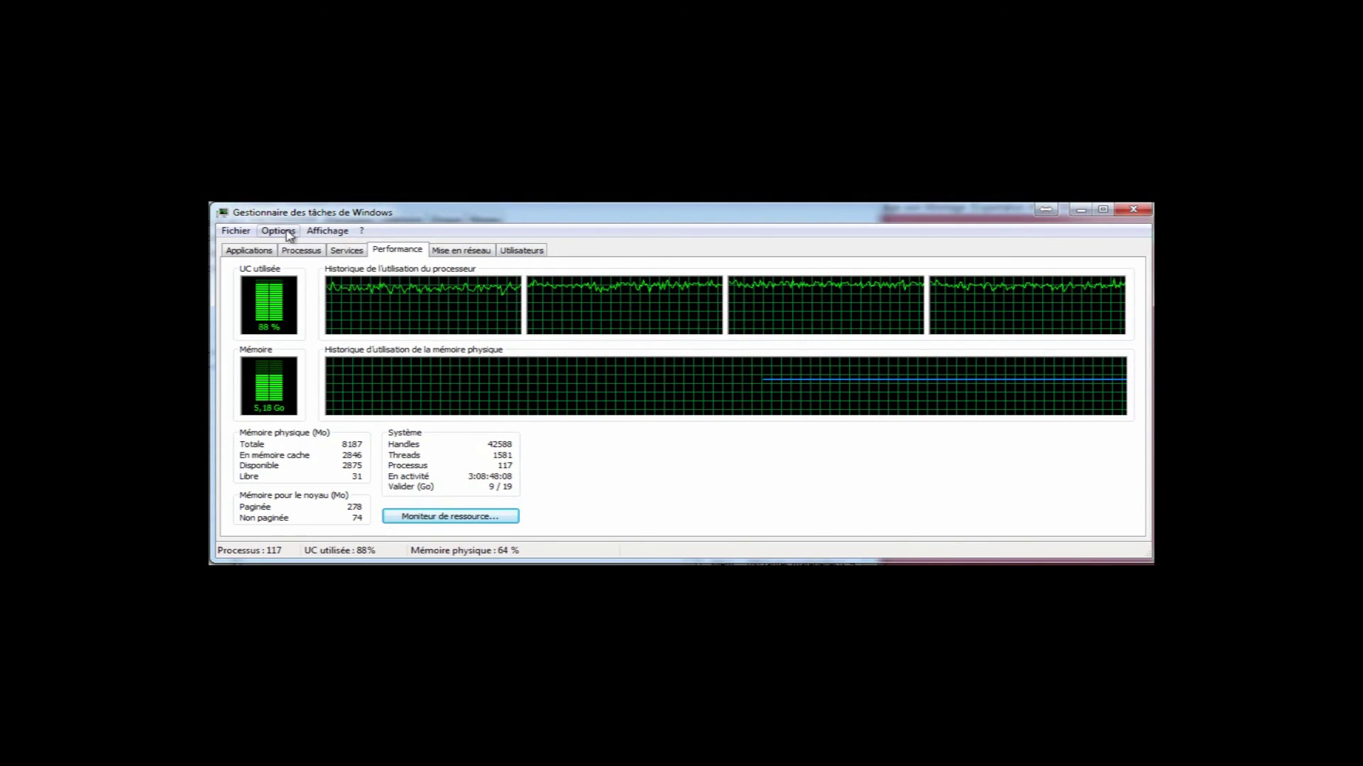
pyautogui.moveTo(472, 192); pyautogui.dragTo(502, 228)
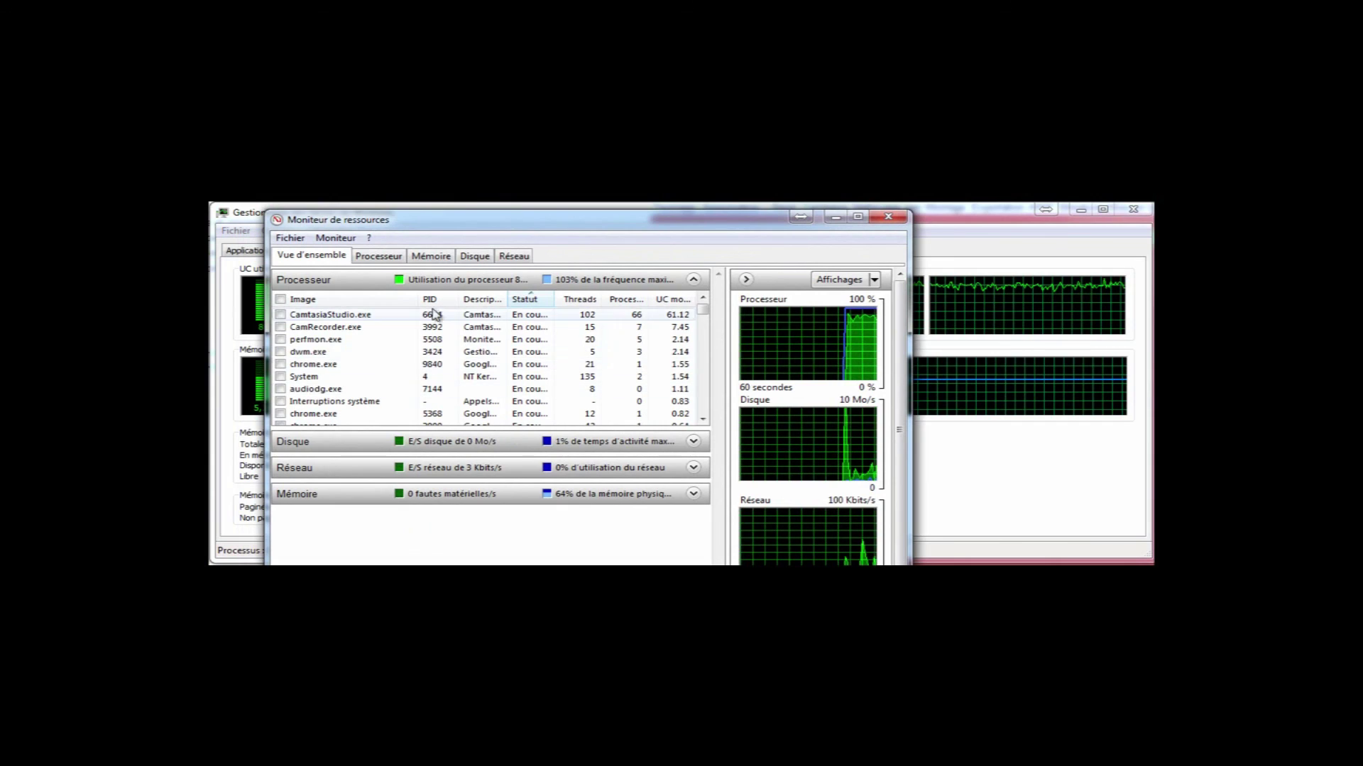
pyautogui.click(888, 216)
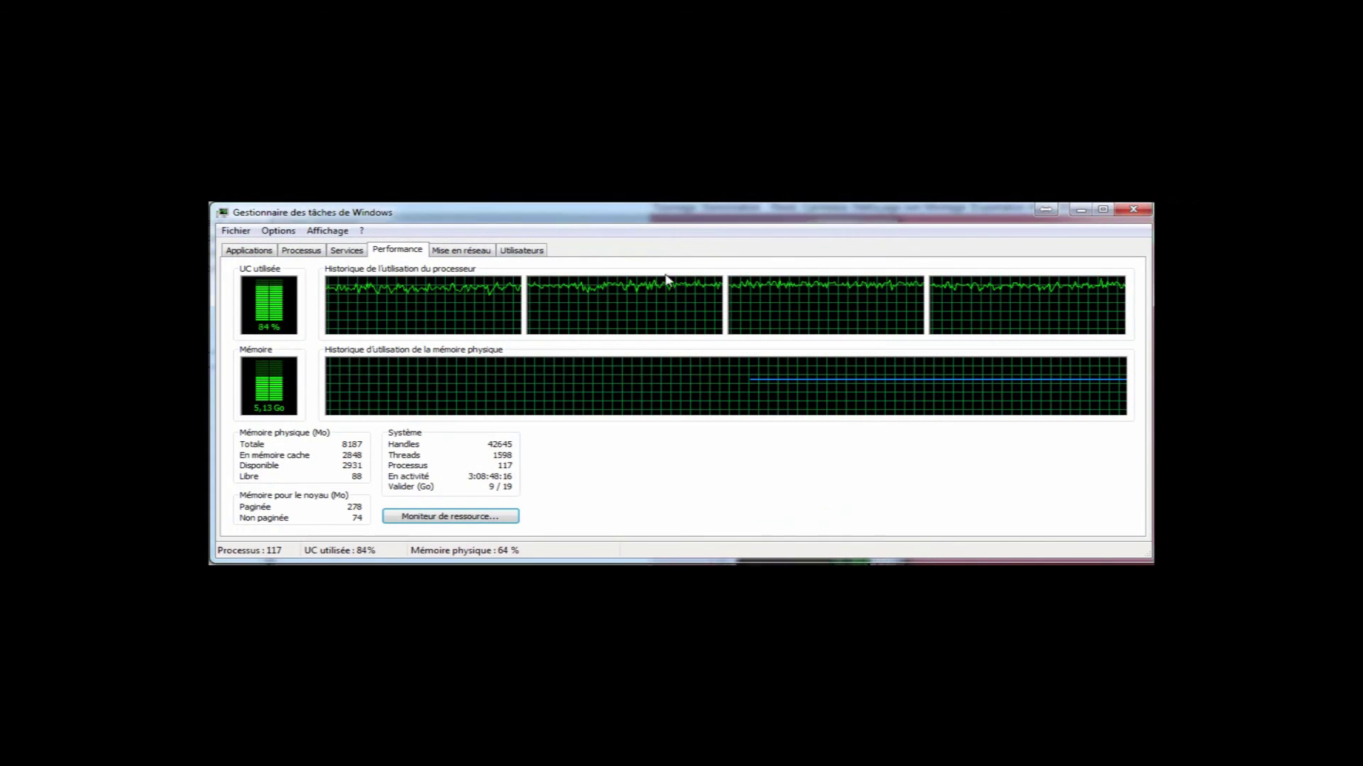
# Display the network activity and widen the adapter name and link speed columns.
pyautogui.click(463, 254)
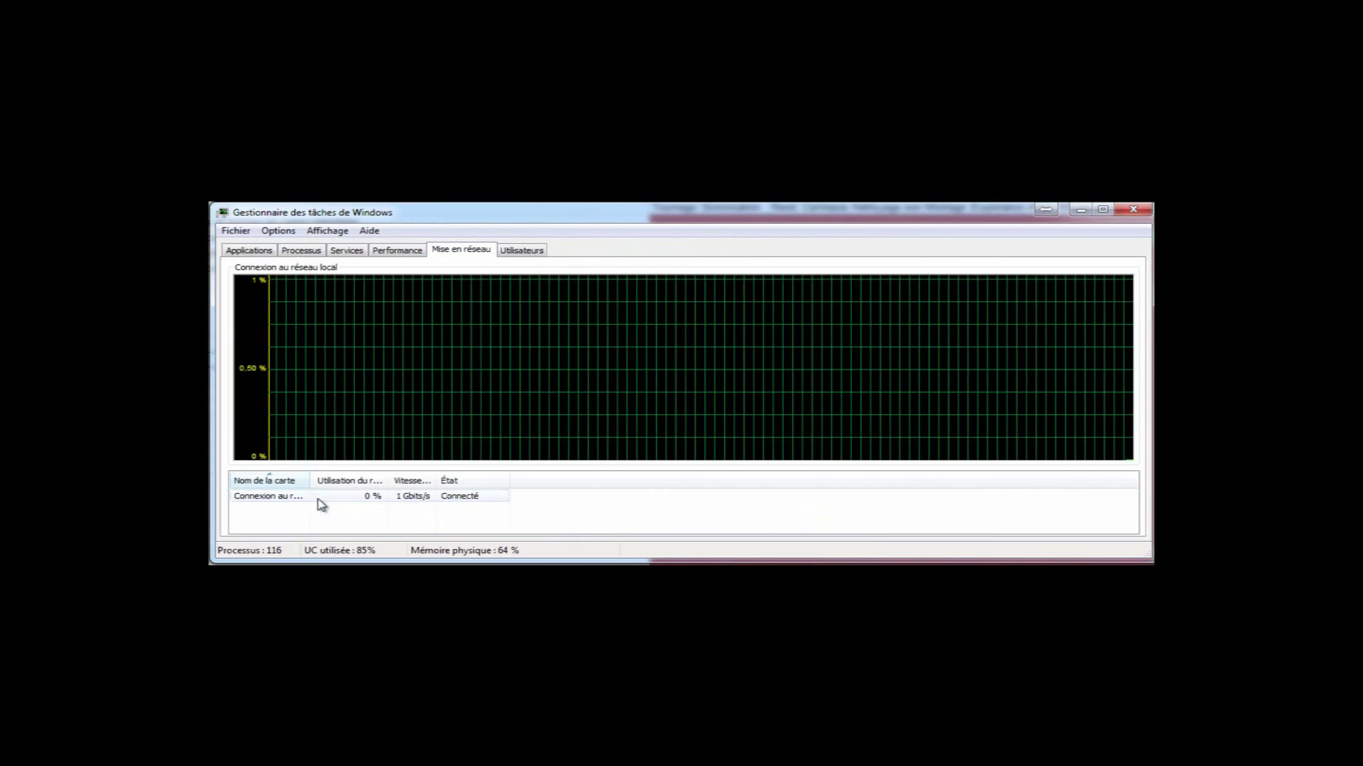
pyautogui.moveTo(310, 480); pyautogui.dragTo(355, 481)
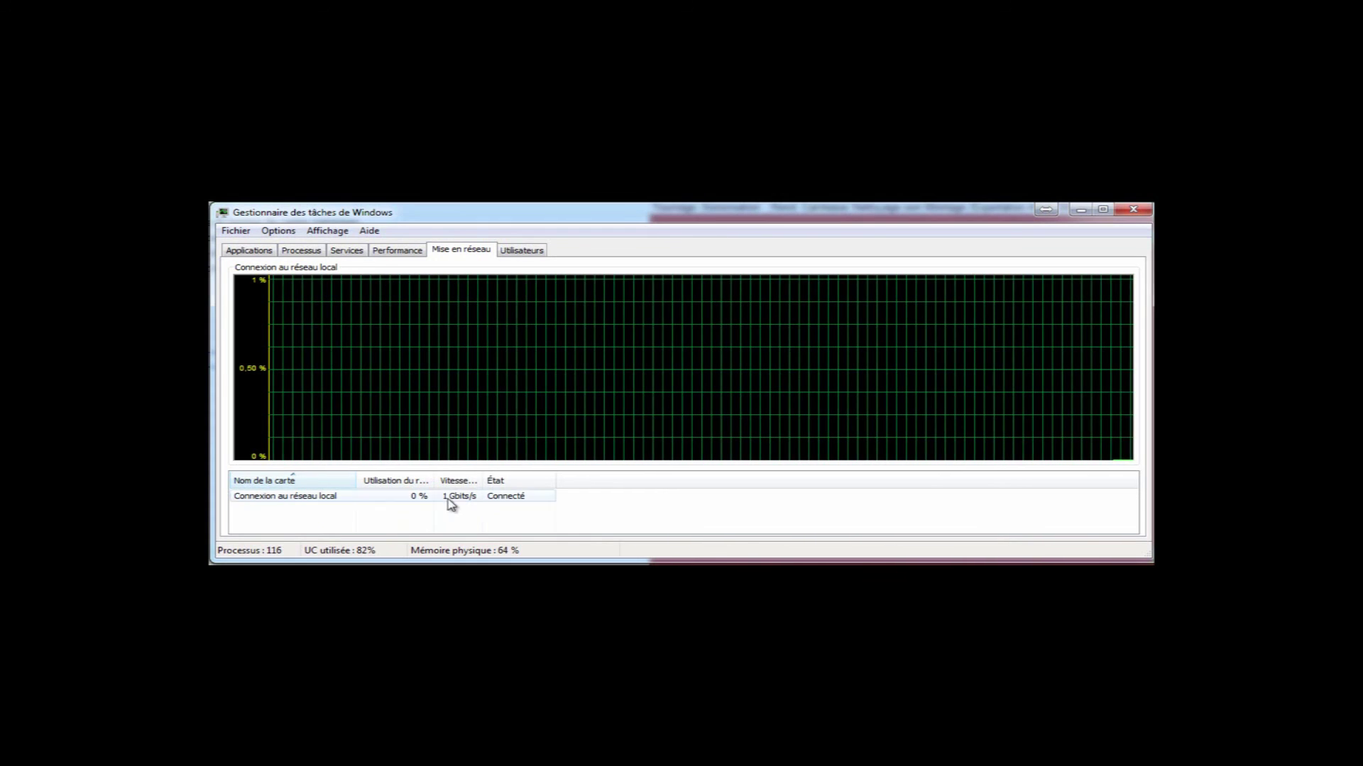
pyautogui.moveTo(482, 481)
pyautogui.mouseDown()
pyautogui.moveTo(502, 481)
pyautogui.moveTo(489, 481)
pyautogui.mouseUp()
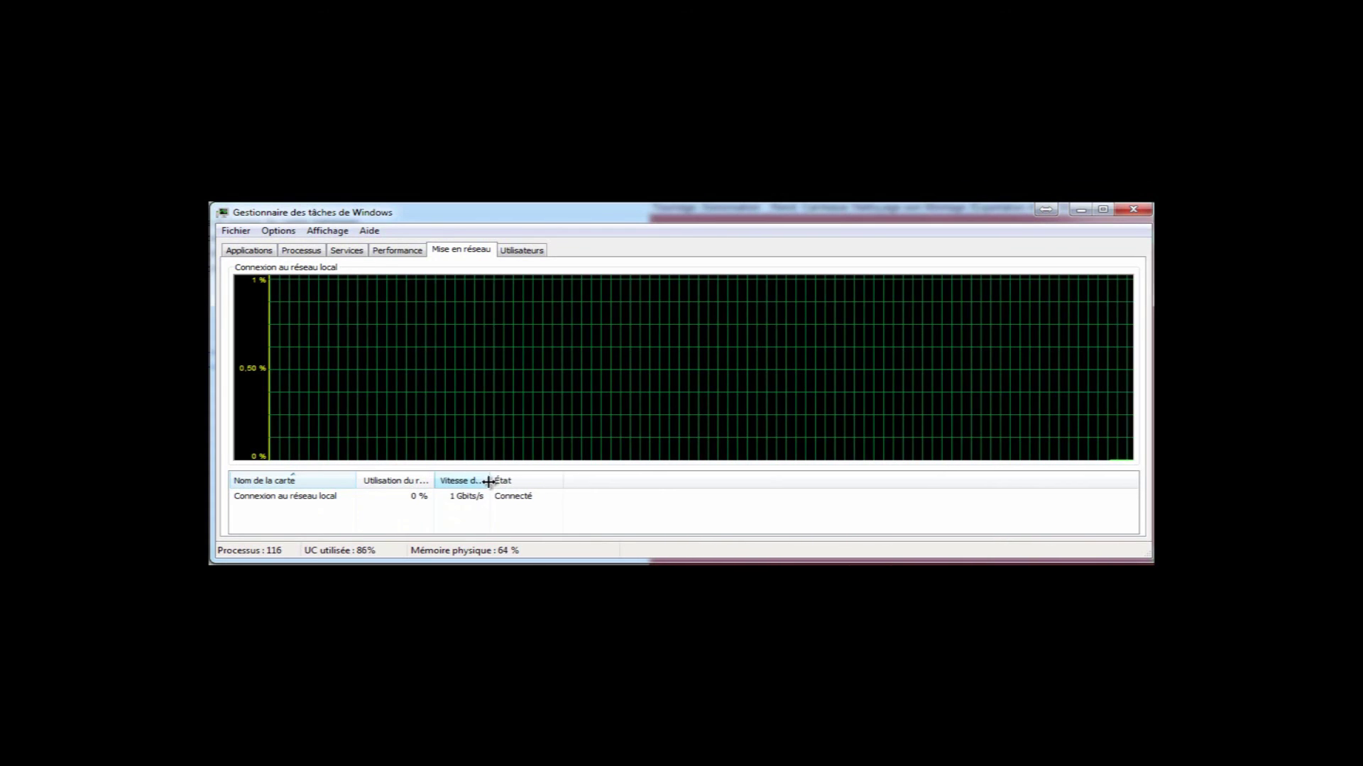
# Display the connected users and widen the user name column.
pyautogui.click(525, 253)
pyautogui.moveTo(302, 277)
pyautogui.mouseDown()
pyautogui.moveTo(438, 272)
pyautogui.moveTo(321, 278)
pyautogui.mouseUp()
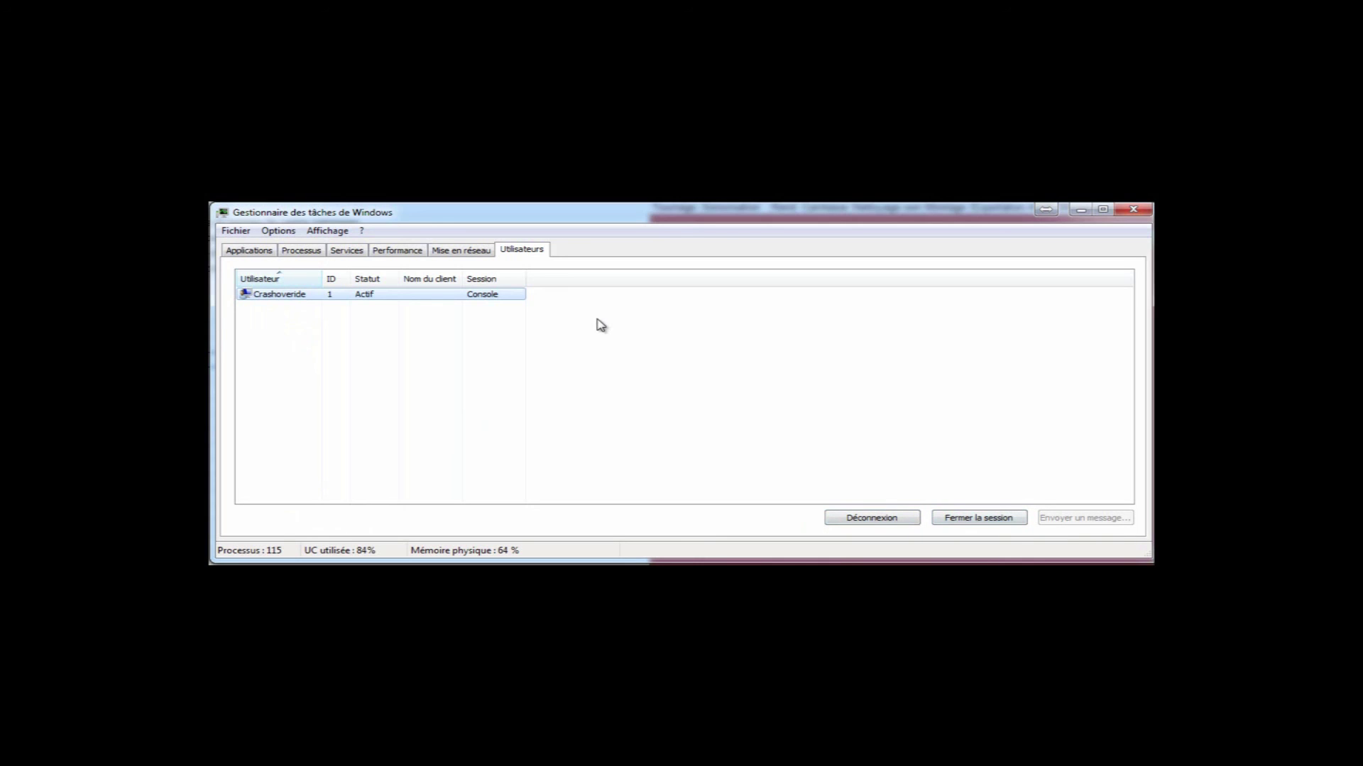
# Review the network, performance, services, process and application views of the Task Manager again.
pyautogui.click(458, 251)
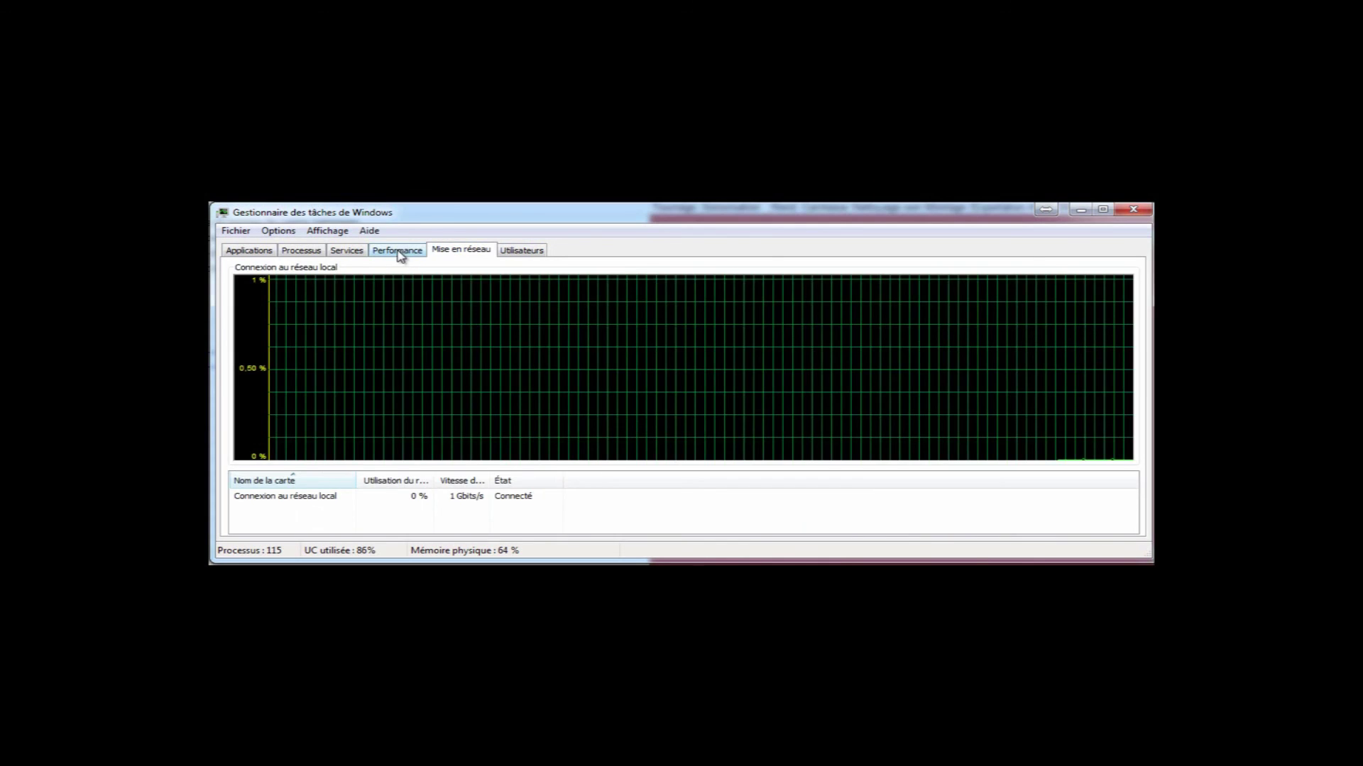
pyautogui.click(398, 251)
pyautogui.click(346, 251)
pyautogui.click(292, 252)
pyautogui.click(245, 252)
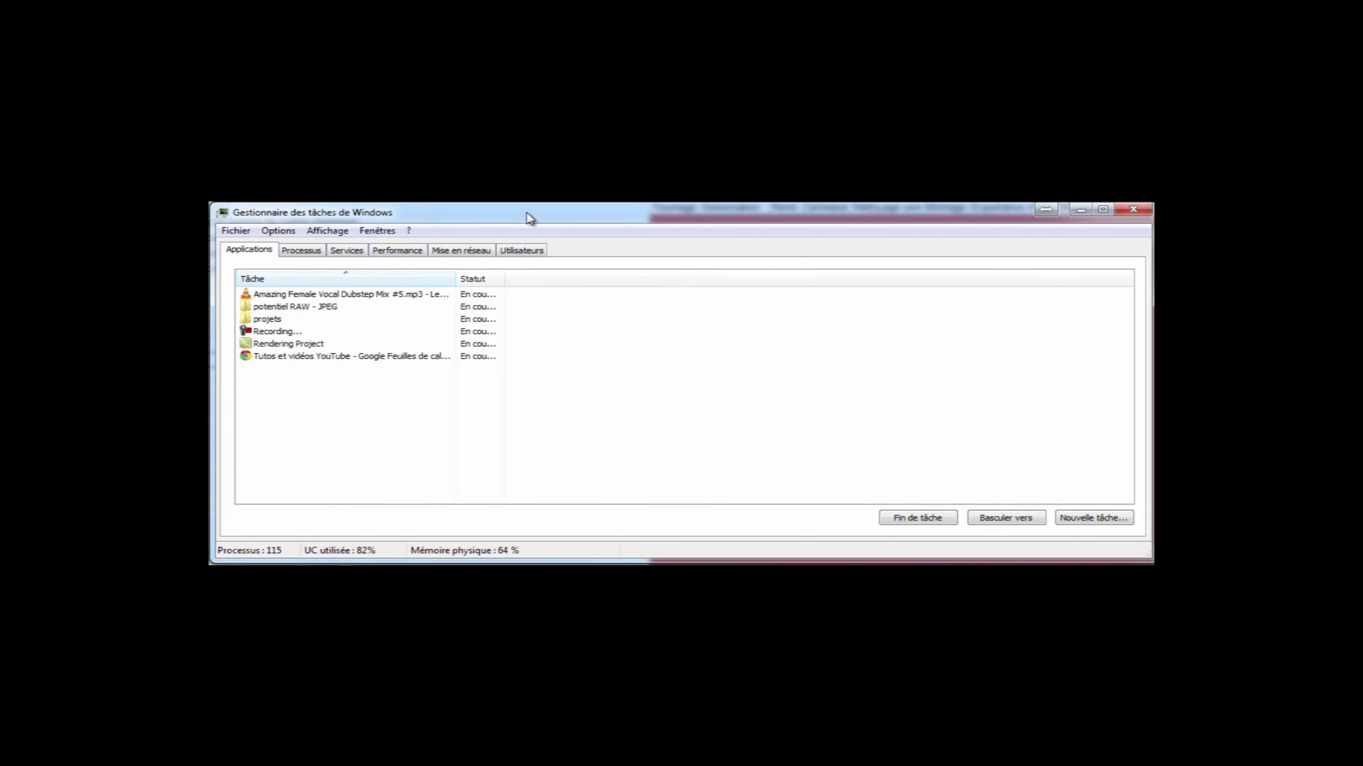
pyautogui.click(307, 250)
pyautogui.click(350, 254)
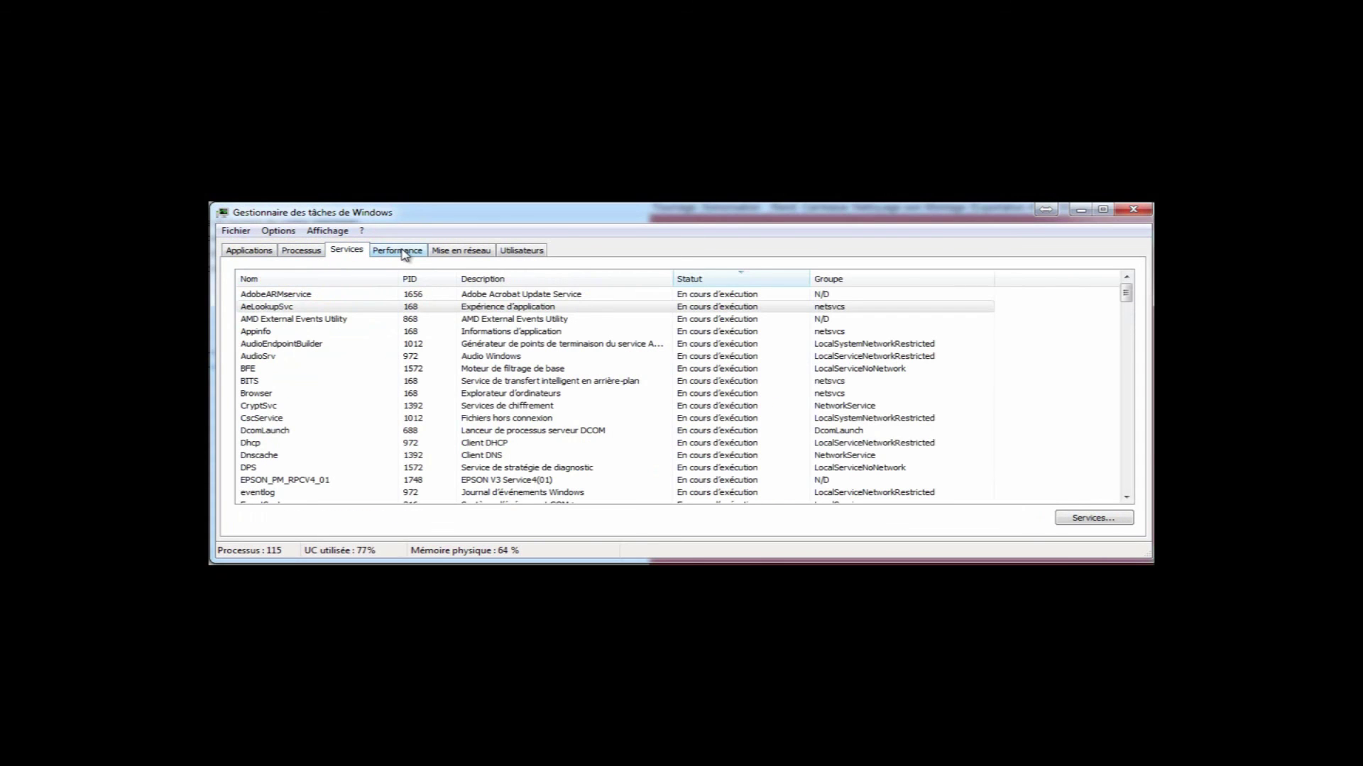
pyautogui.click(245, 251)
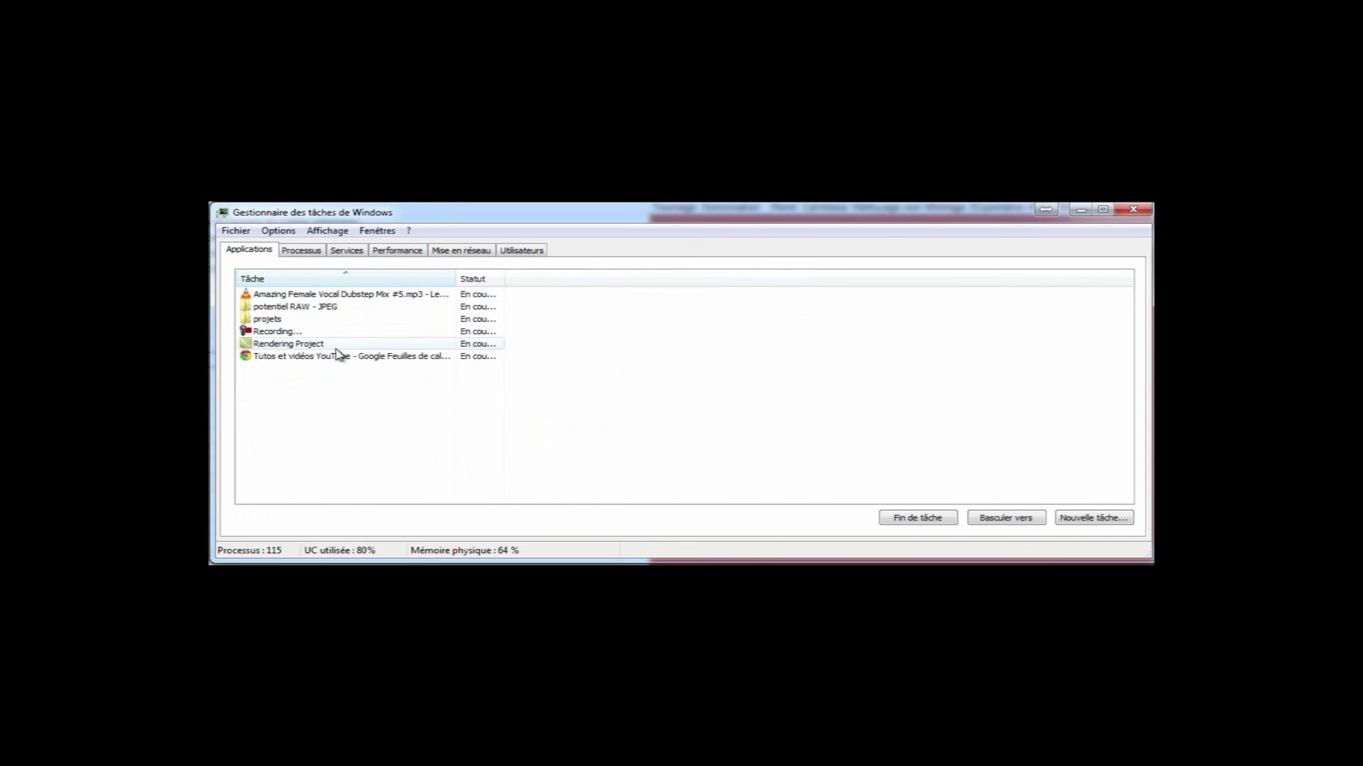
pyautogui.click(302, 252)
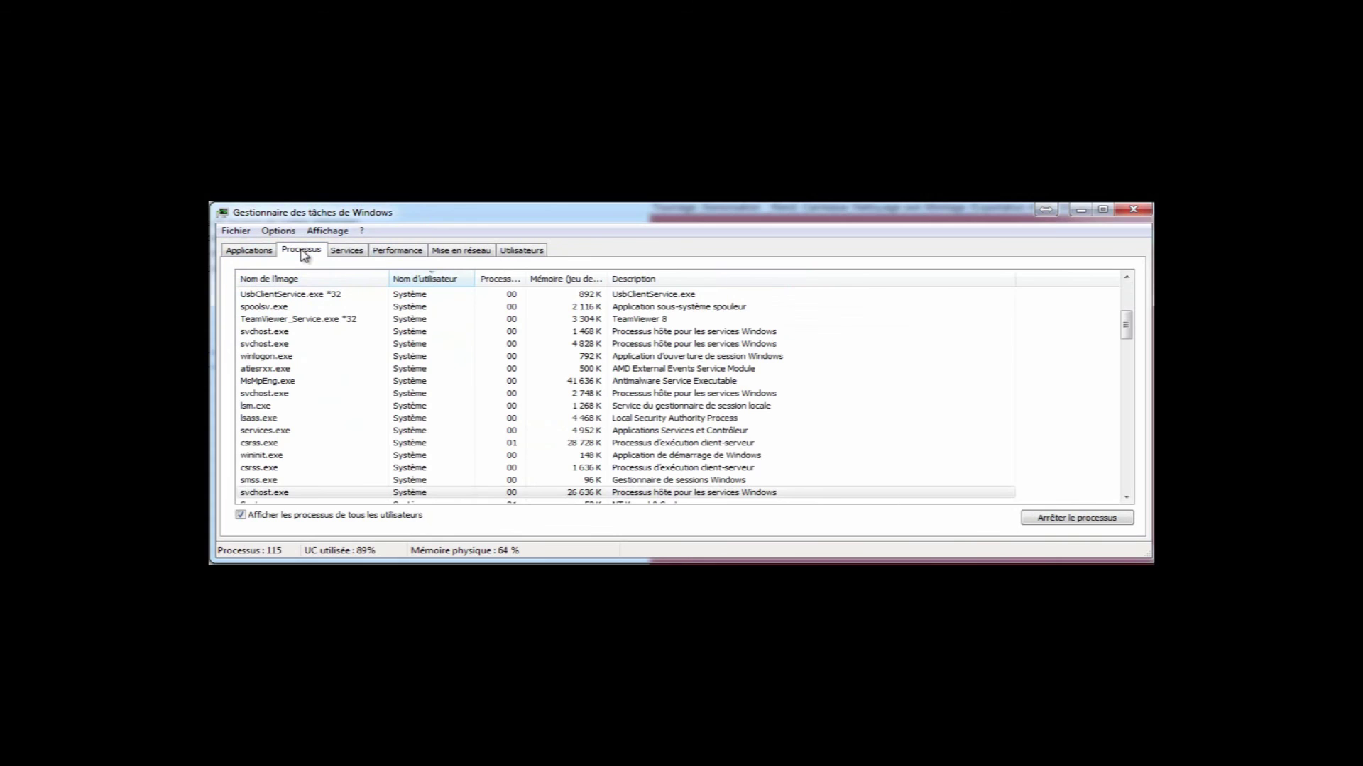
pyautogui.click(364, 252)
pyautogui.click(402, 251)
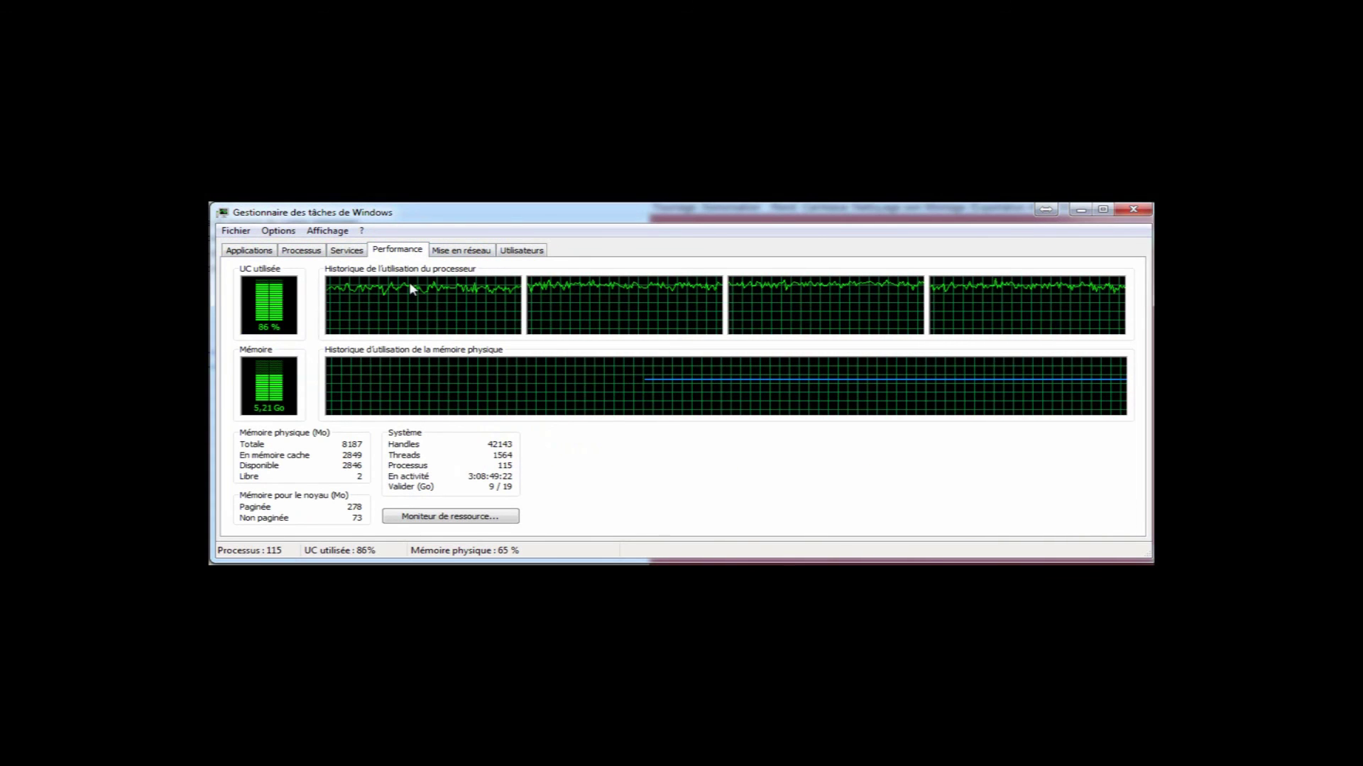
pyautogui.click(347, 251)
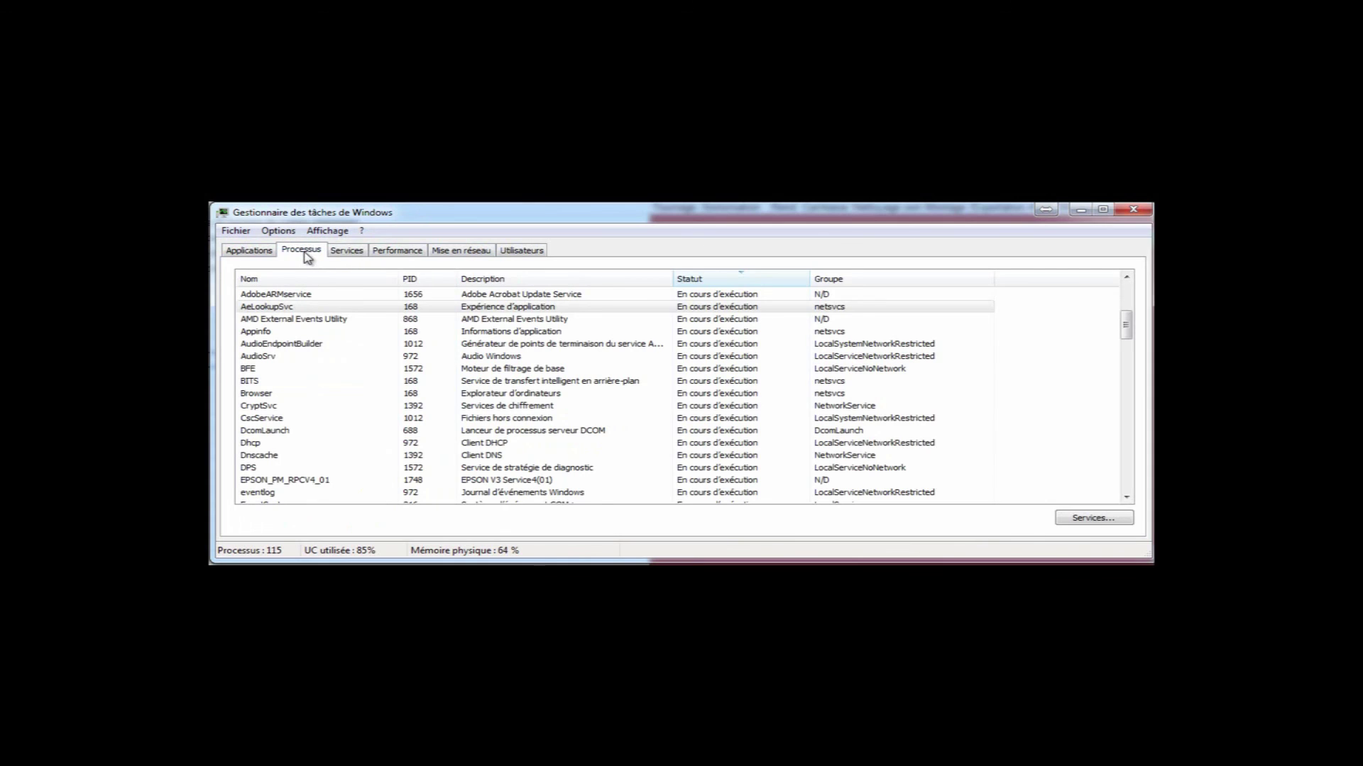
# Return to the process list, sort it by processor usage, and reverse the sort order.
pyautogui.click(305, 254)
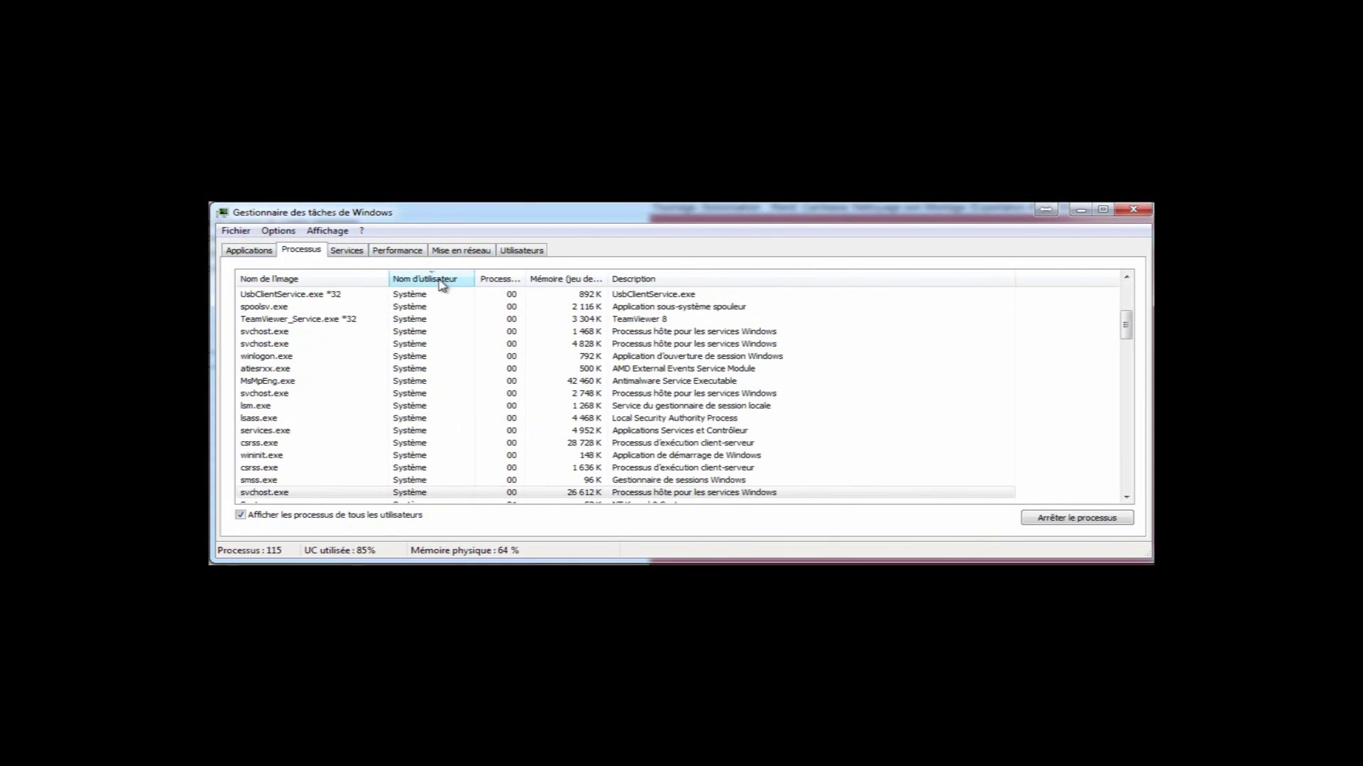
pyautogui.click(501, 279)
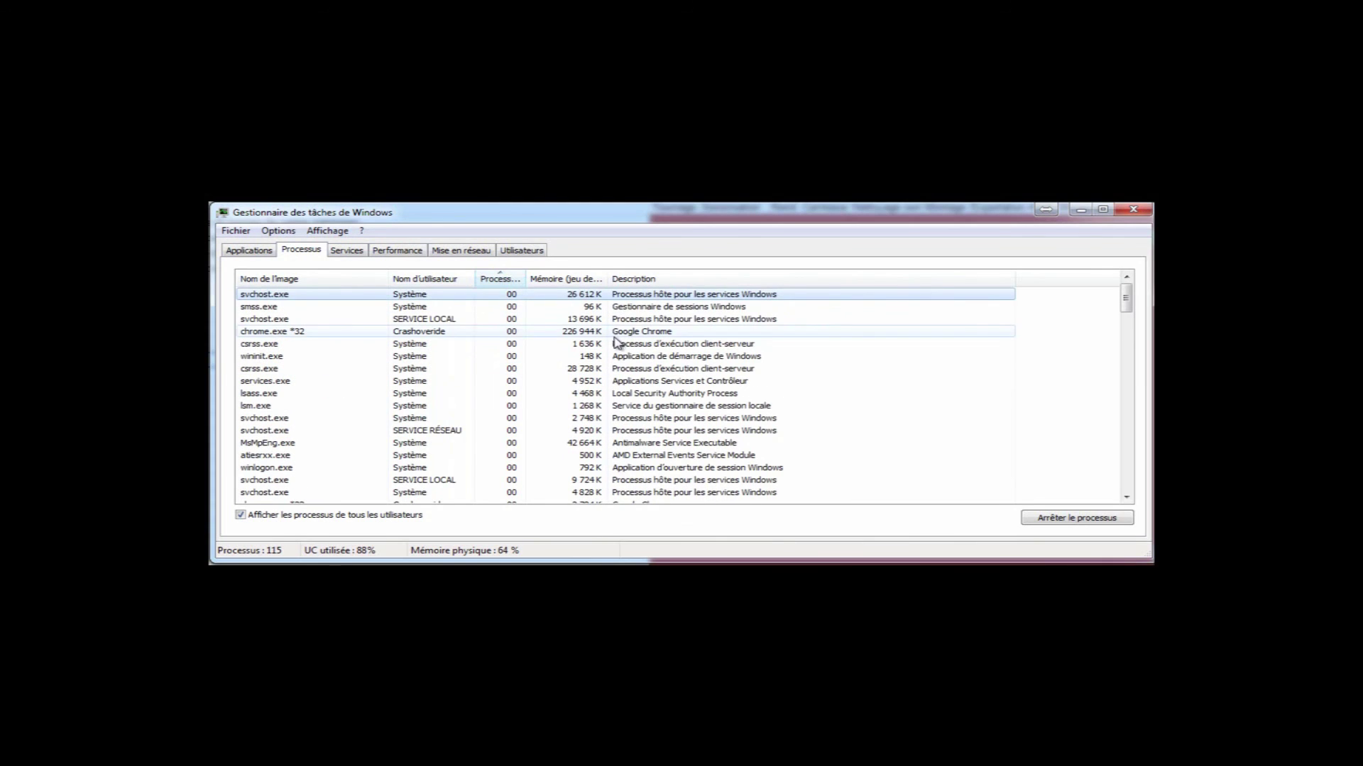
pyautogui.click(502, 280)
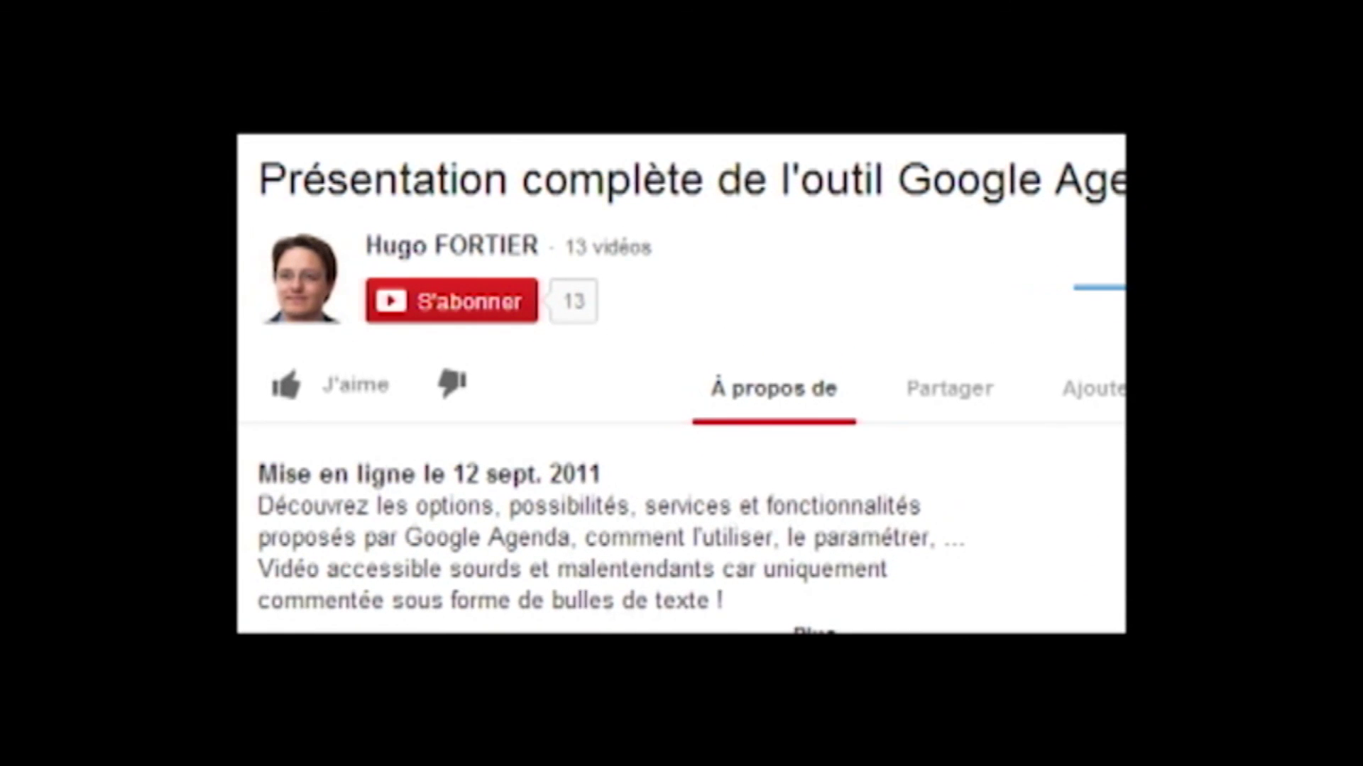
# Switch to YouTube and like the Google Agenda presentation video.
pyautogui.click(353, 394)
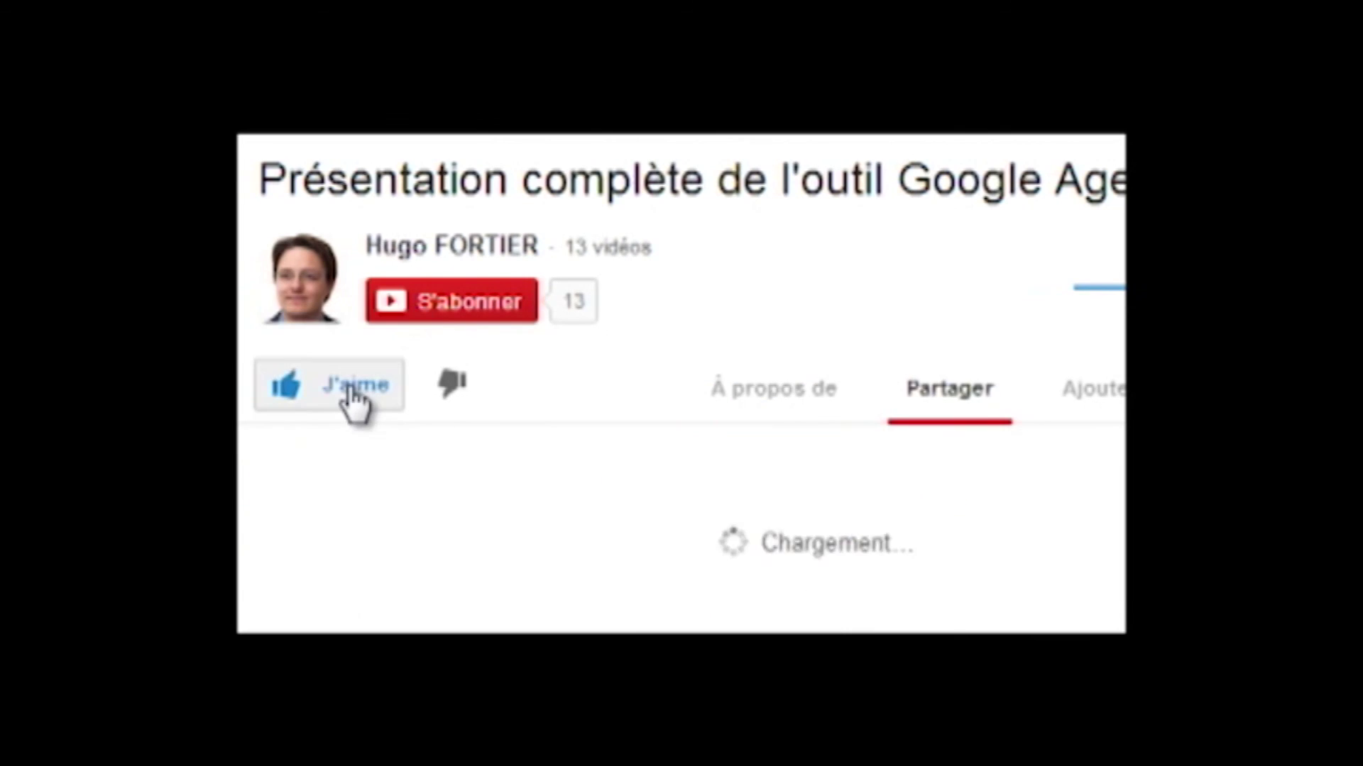